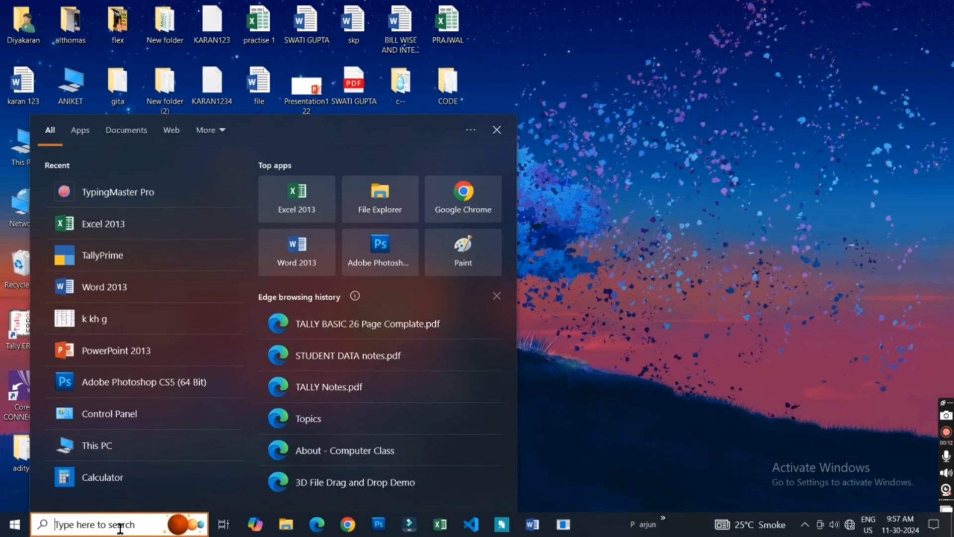
- Launch WordPad through the Run dialog with the command wordpad
key(super+r)
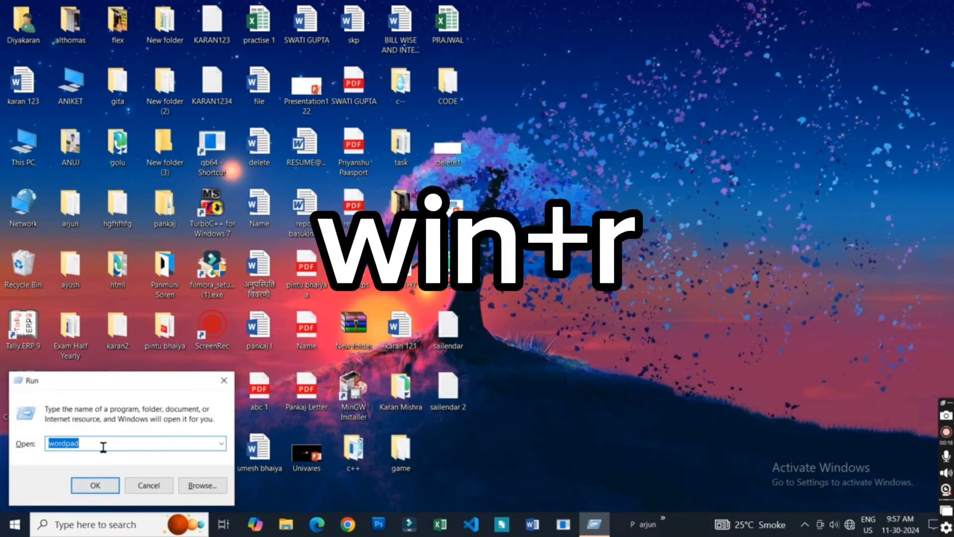
click(102, 447)
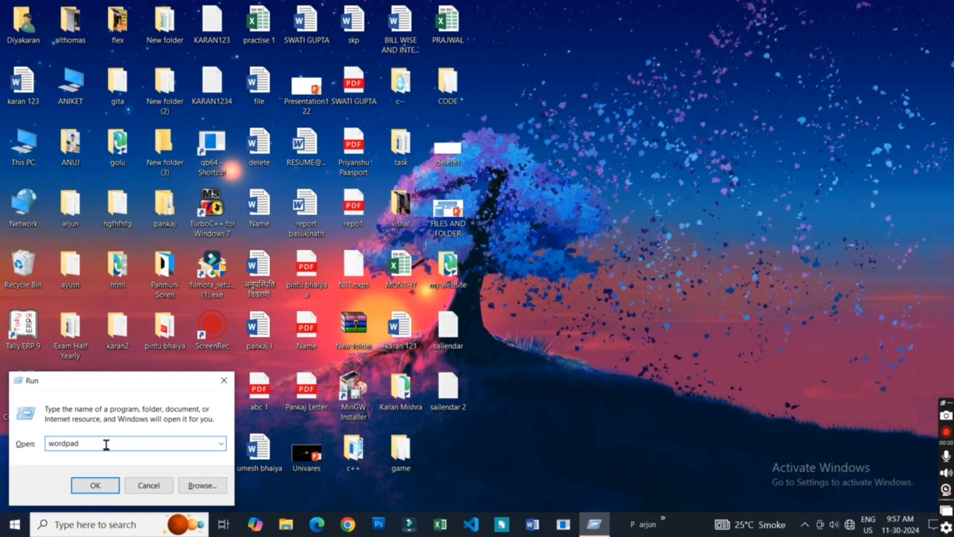
key(BackSpace)
key(BackSpace)
key(BackSpace)
key(BackSpace)
key(BackSpace)
key(BackSpace)
key(BackSpace)
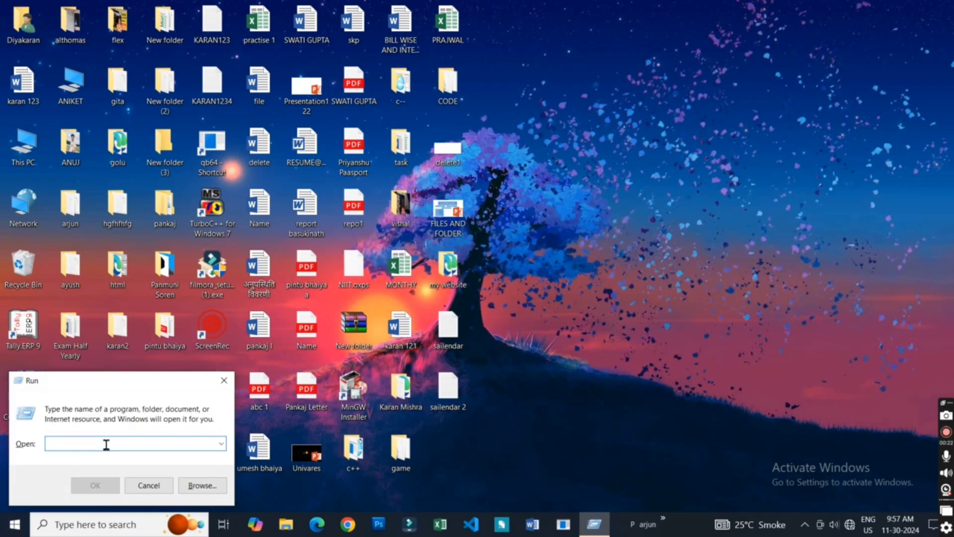
text(wor)
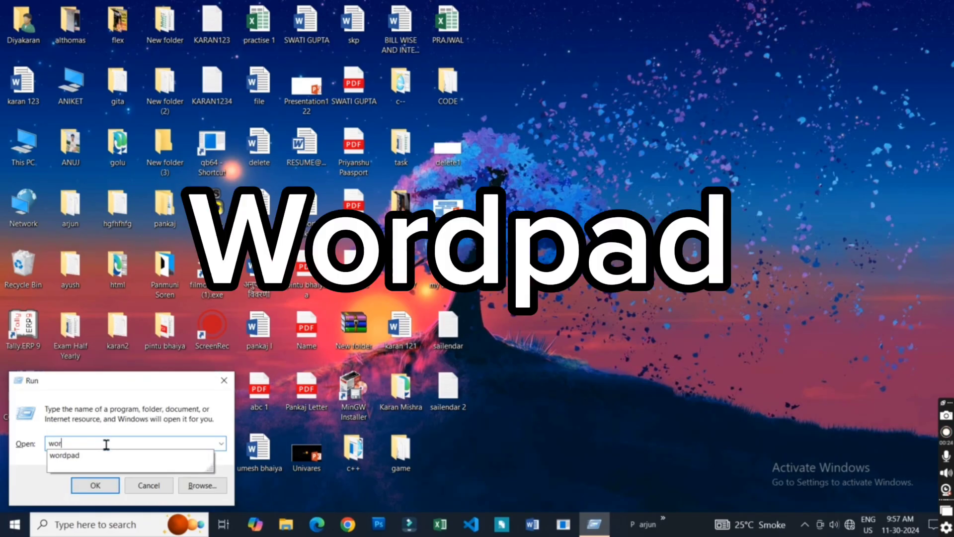
text(dpad)
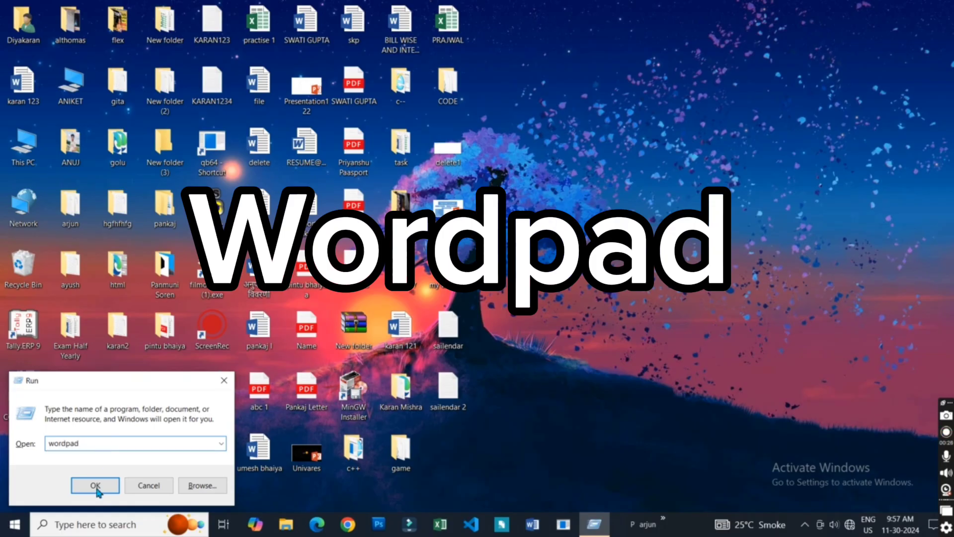
click(95, 485)
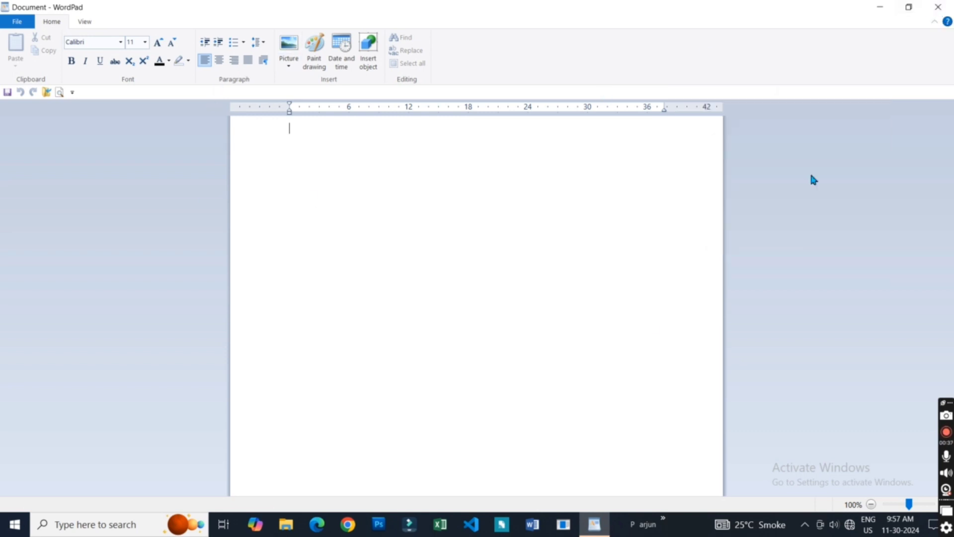
- Close the empty WordPad document and launch WordPad again with the same Run command
click(936, 11)
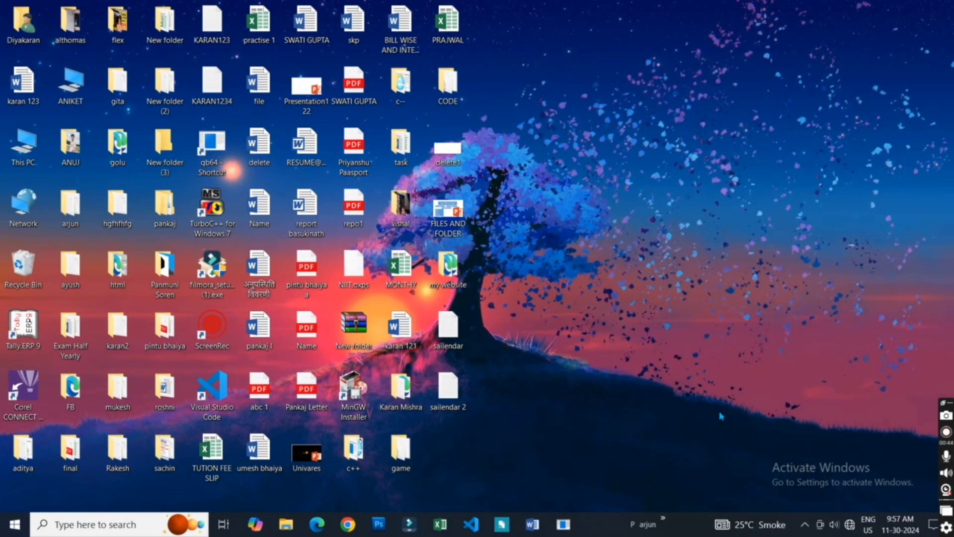
key(super+r)
click(98, 441)
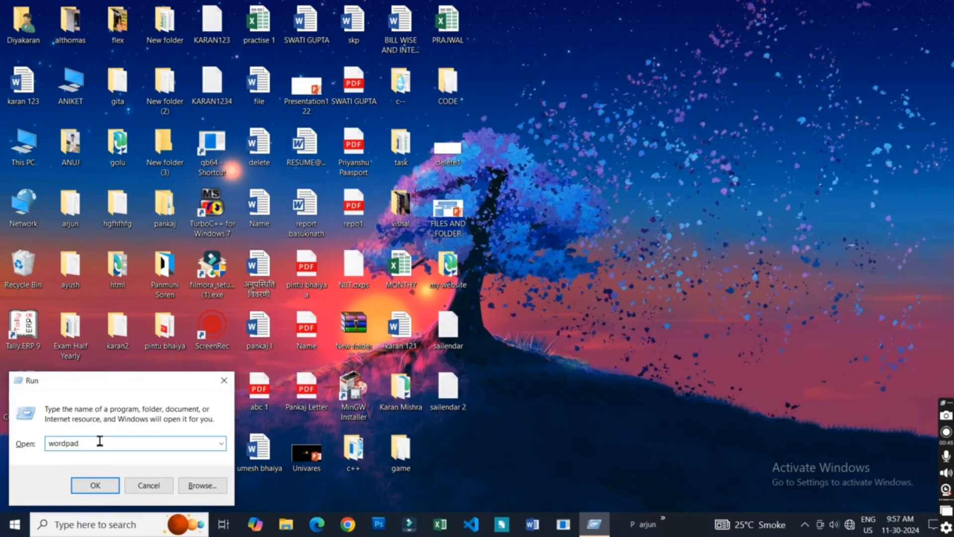
click(90, 485)
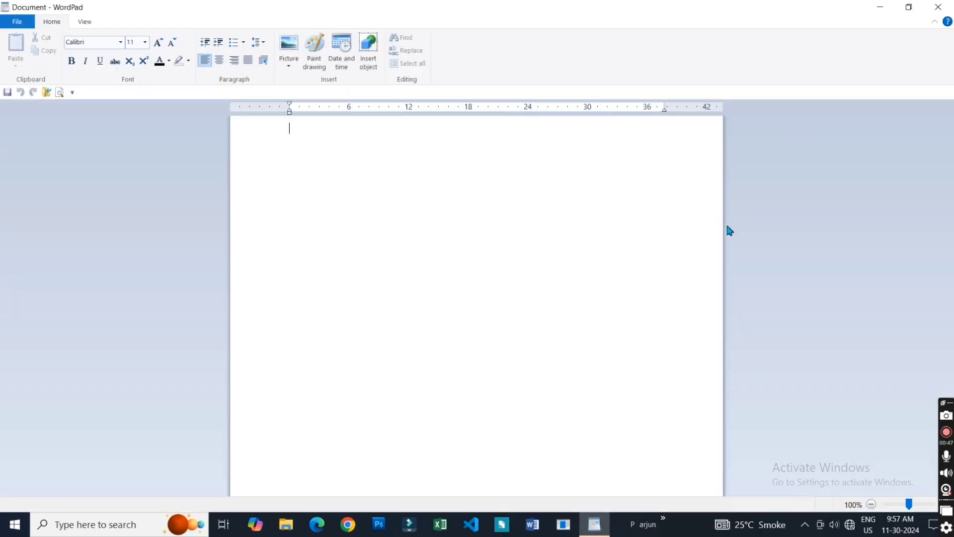
- Switch the WordPad window twice from maximized to its smaller restored size and back to full screen
click(909, 8)
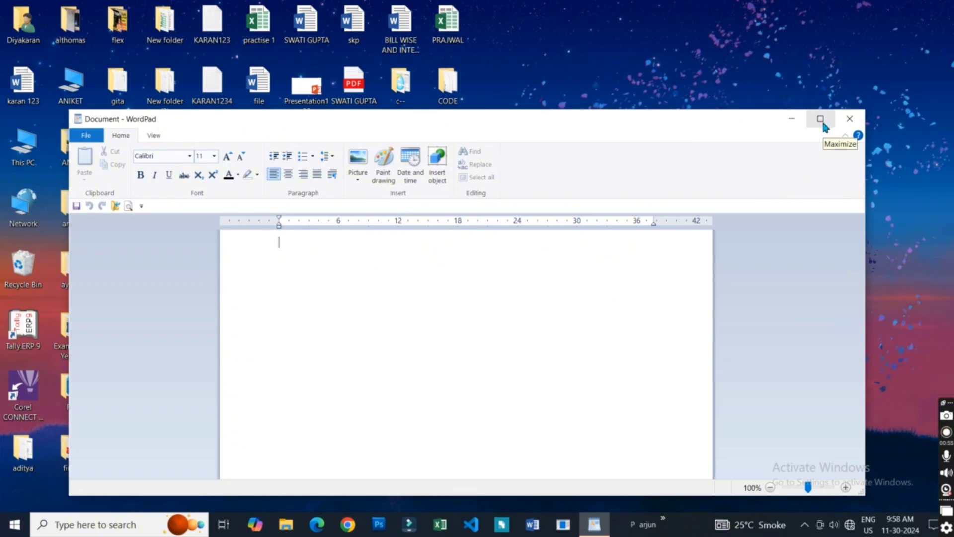
click(821, 120)
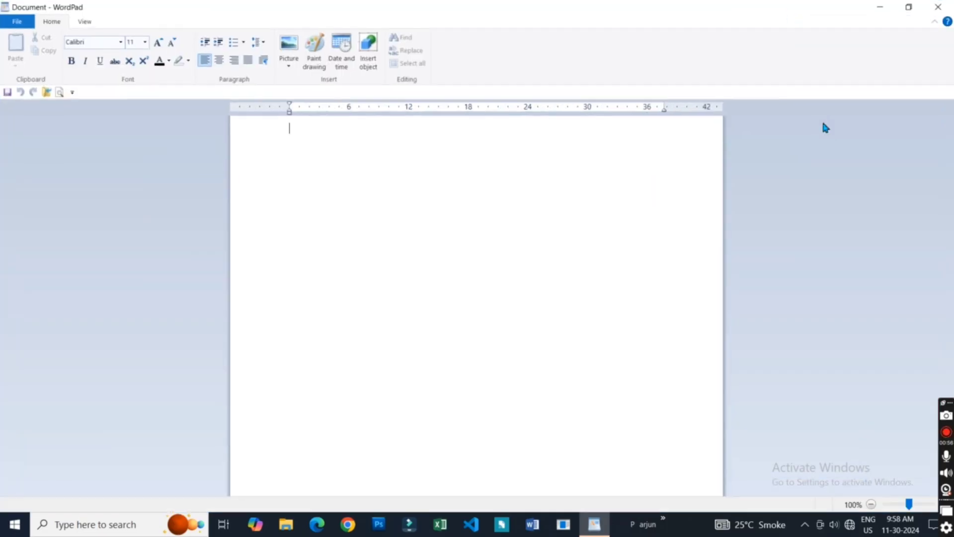
click(909, 8)
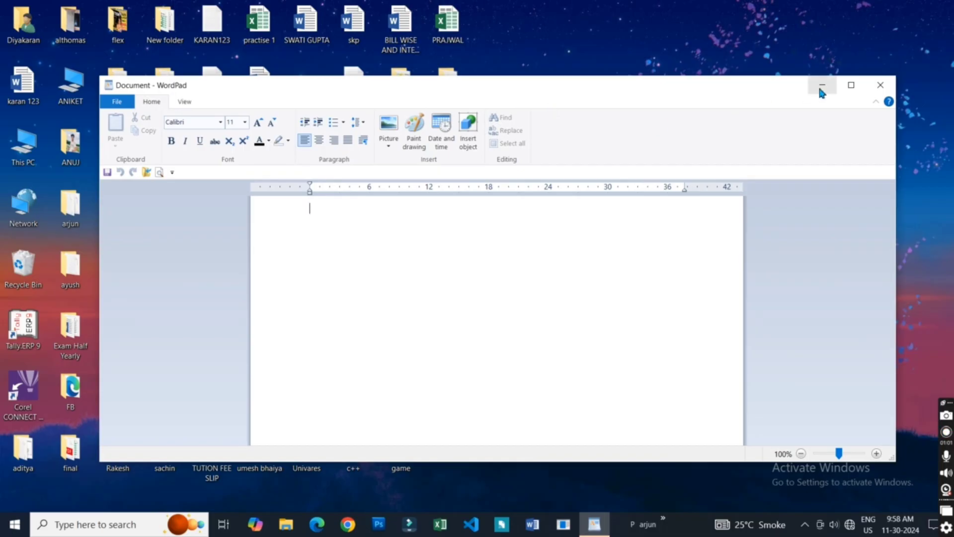
double_click(597, 84)
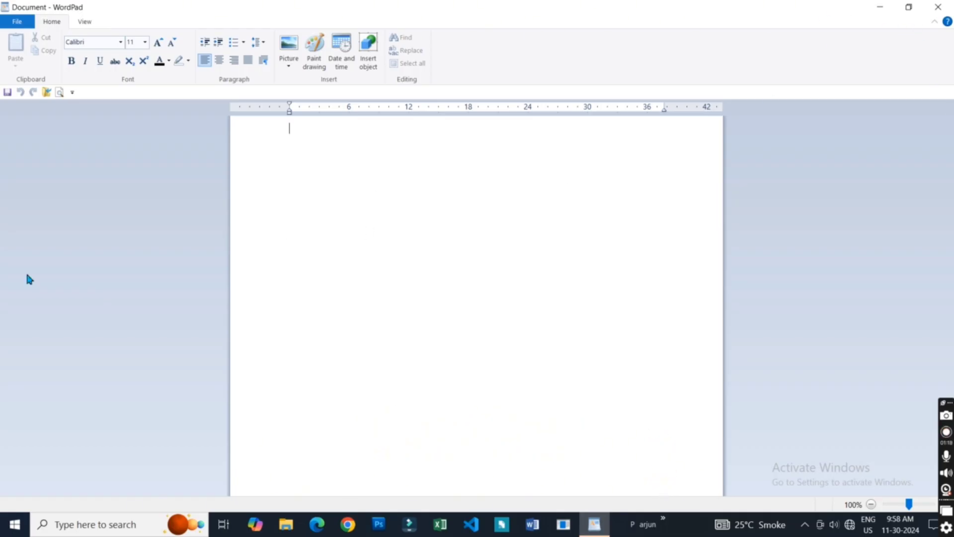
- Enter the text kjkhkh in the blank document, then minimize the WordPad window and bring it back
text(kjkhkh)
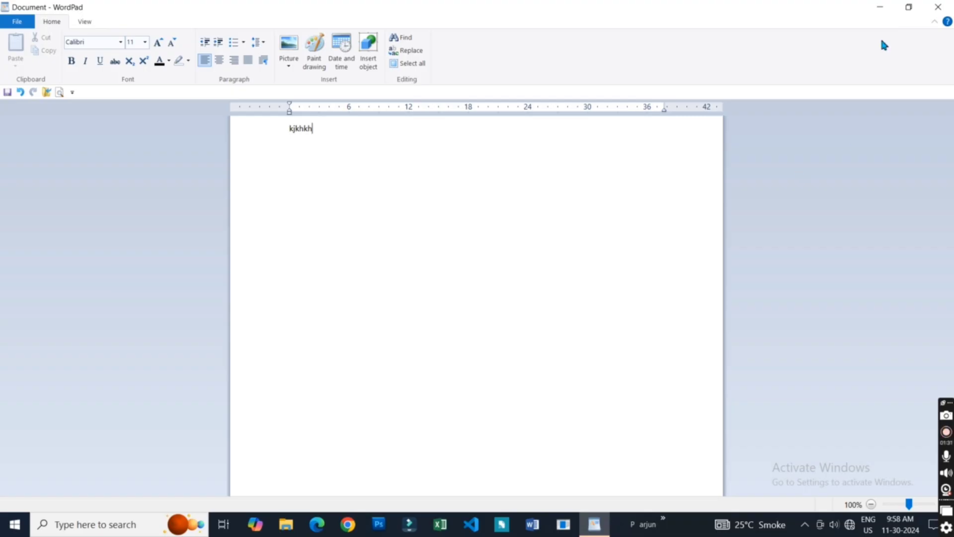
click(880, 8)
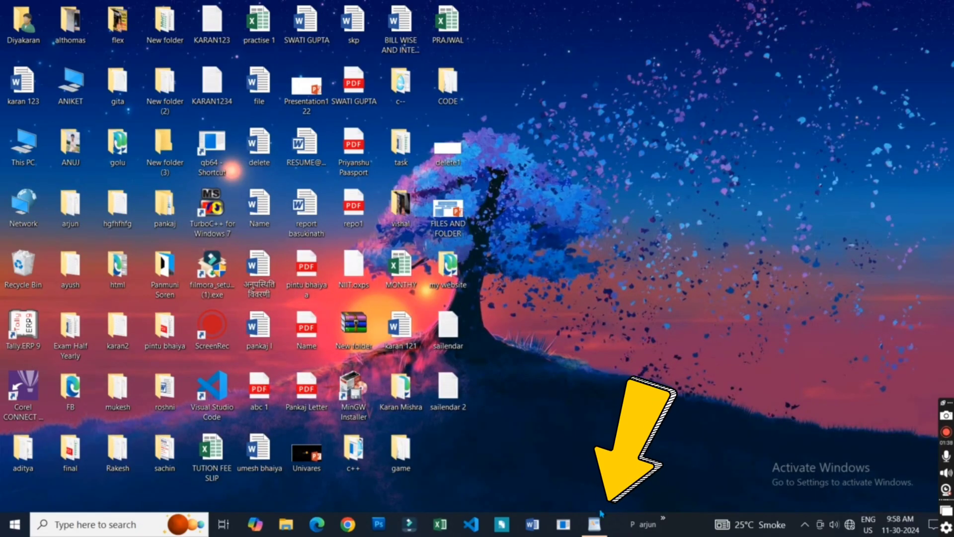
click(594, 528)
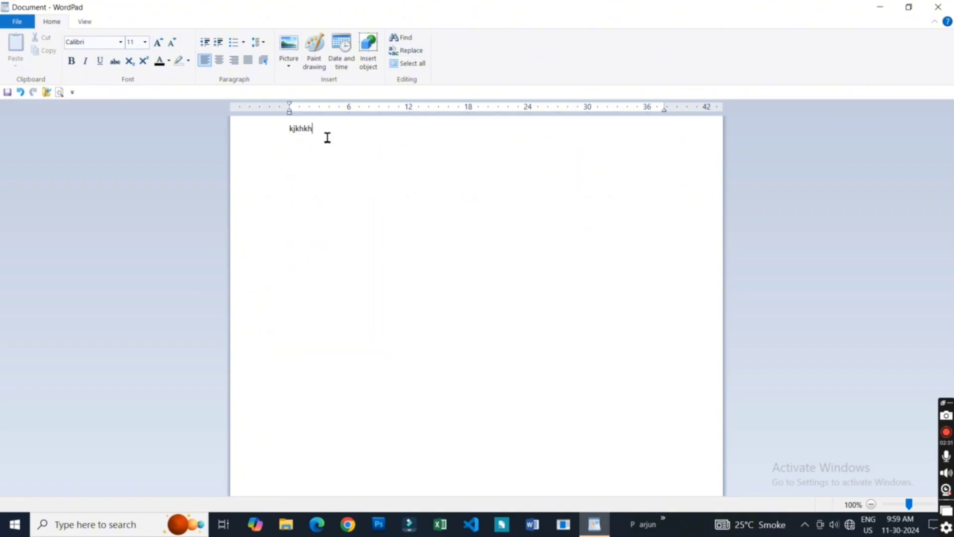
- Collapse the ribbon to its tab names and expand it again several times, leaving it expanded
click(932, 25)
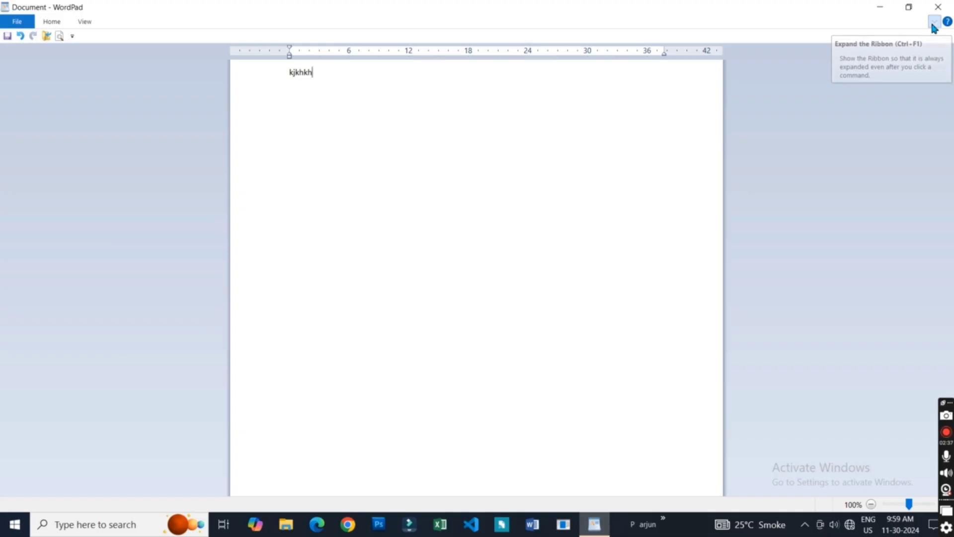
click(933, 25)
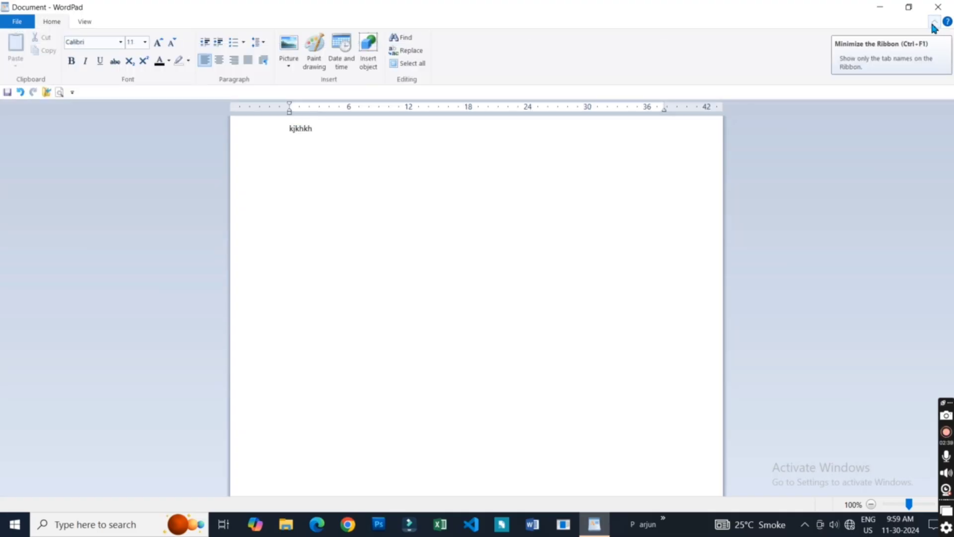
click(933, 25)
click(933, 25)
click(933, 25)
click(933, 25)
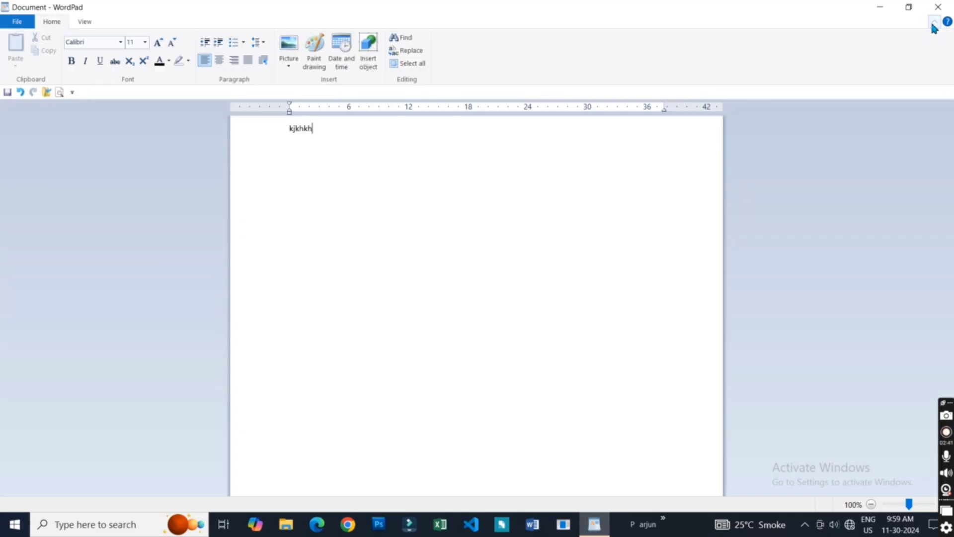
click(933, 25)
click(934, 24)
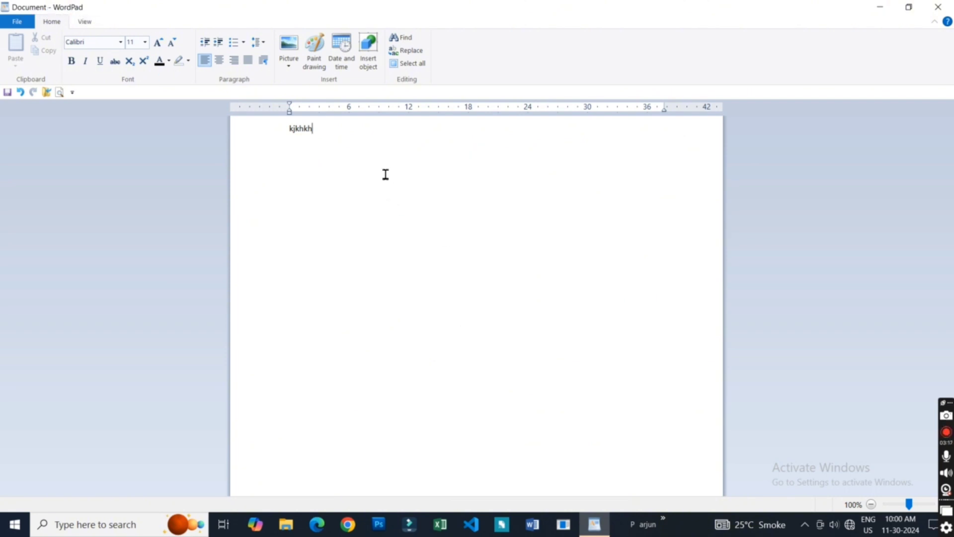
- Save the document in the Documents folder as Rich Text Format, naming it with a first name followed by 5
key(ctrl+s)
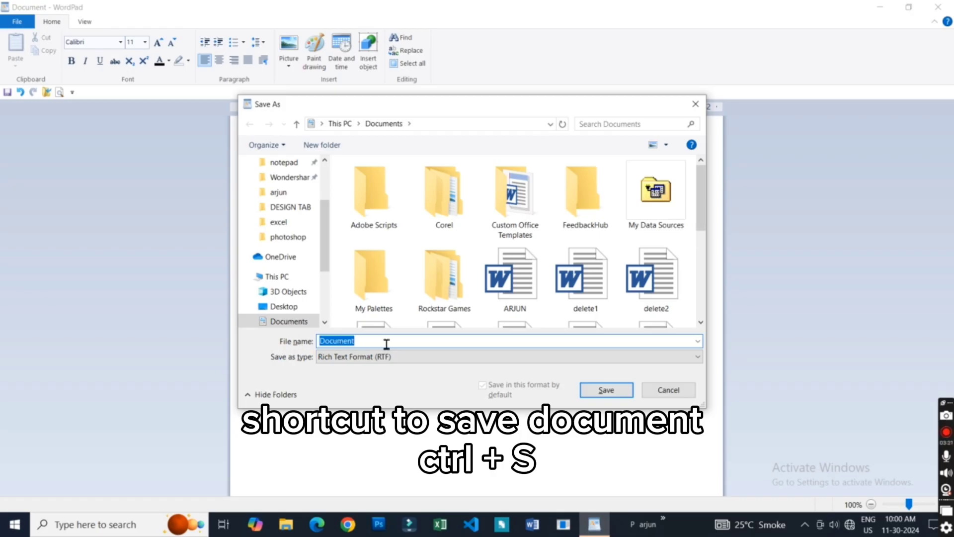
key(BackSpace)
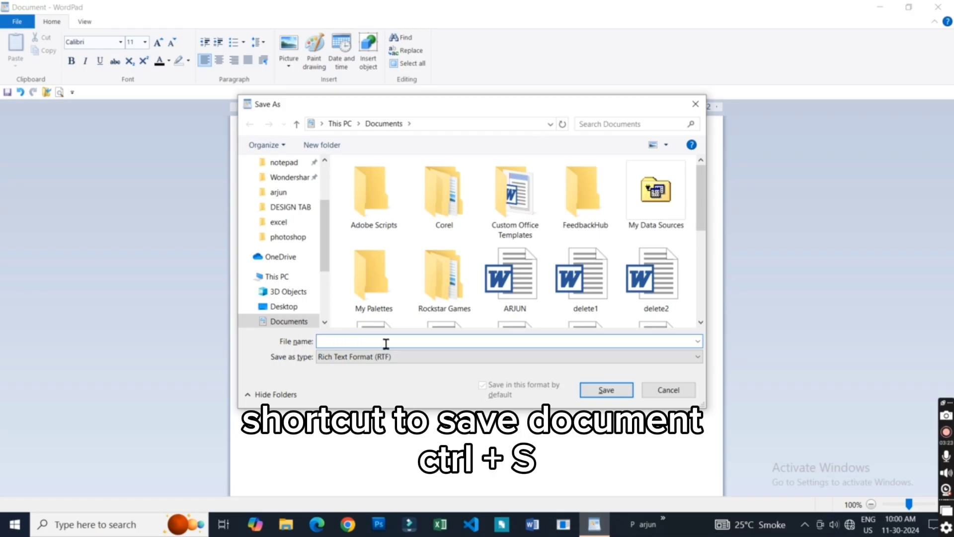
text(karan)
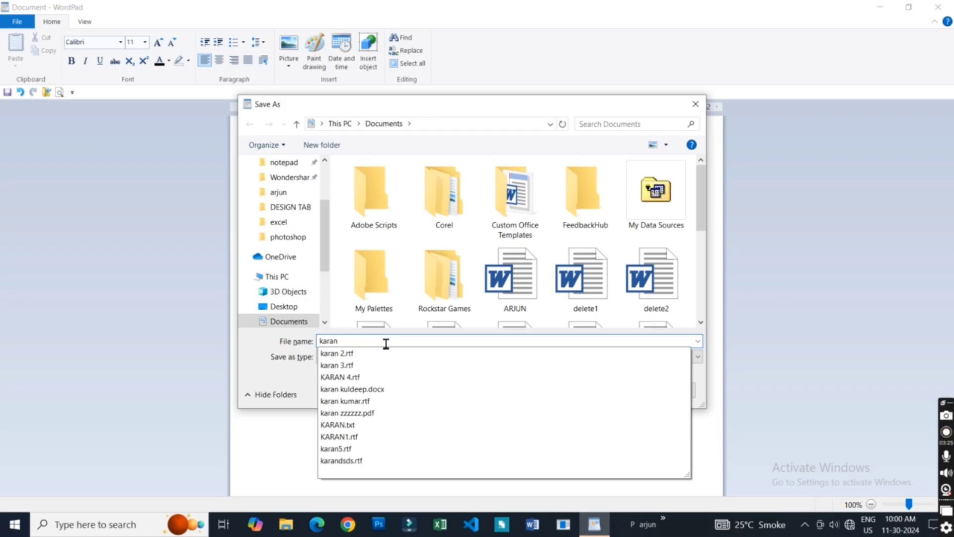
text( 5)
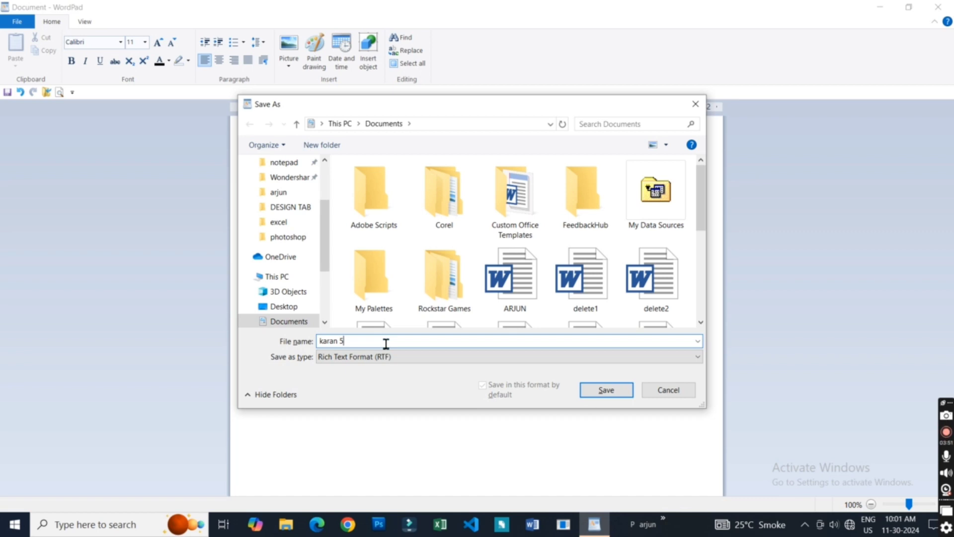
click(602, 393)
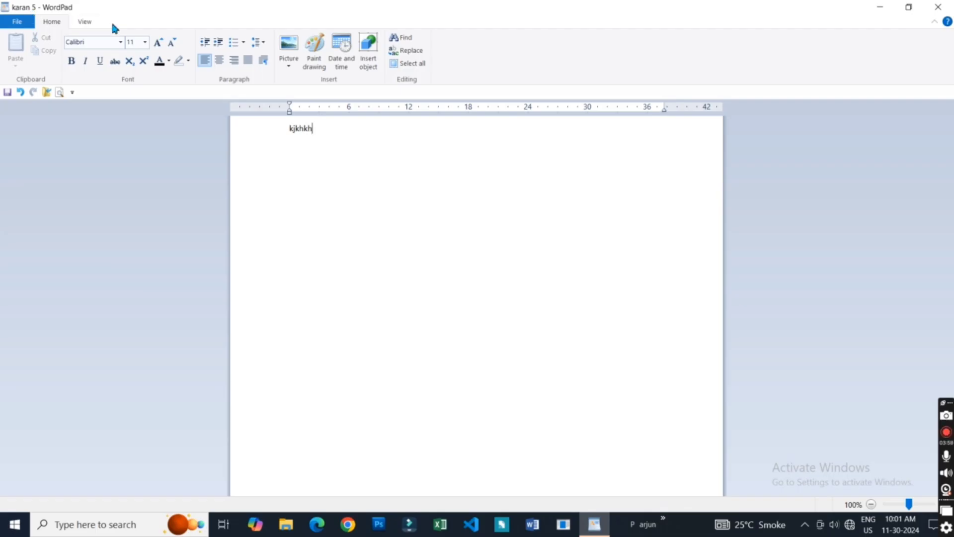
- Examine the file commands, the text formatting and insertion tools, and the zoom, ruler and measurement unit options
click(15, 23)
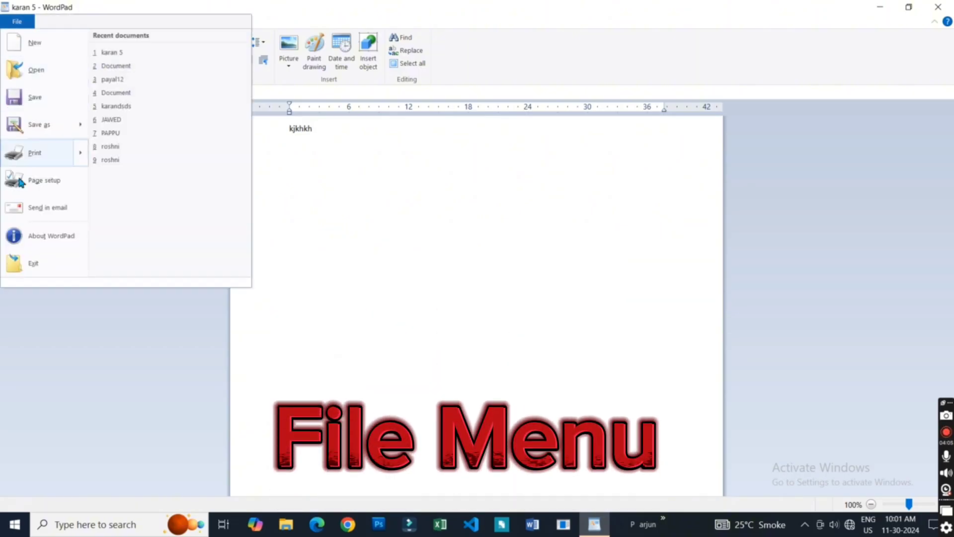
click(529, 360)
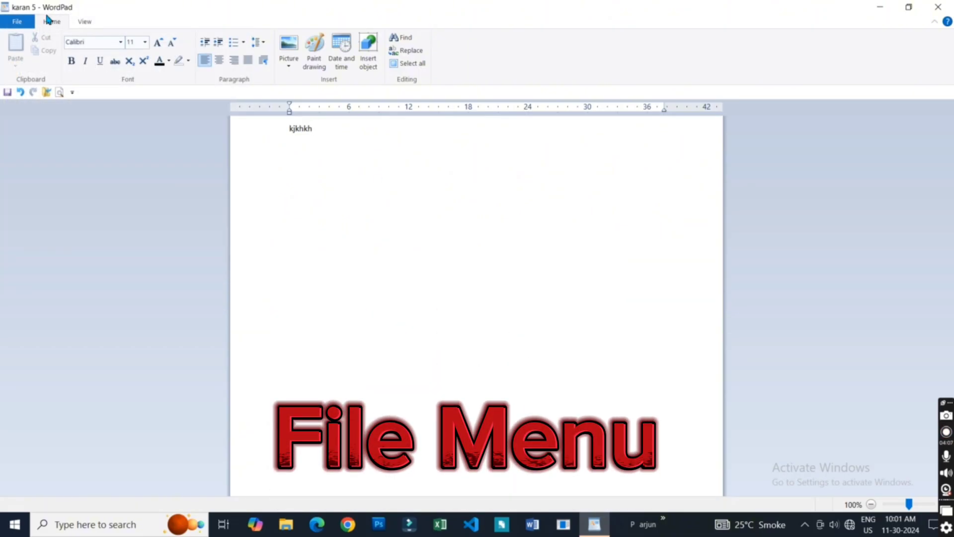
click(84, 23)
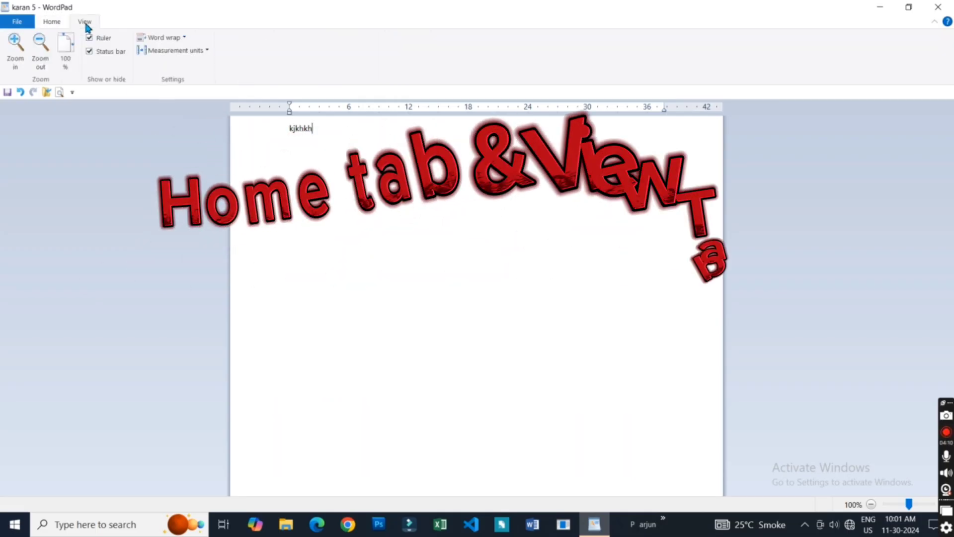
click(52, 21)
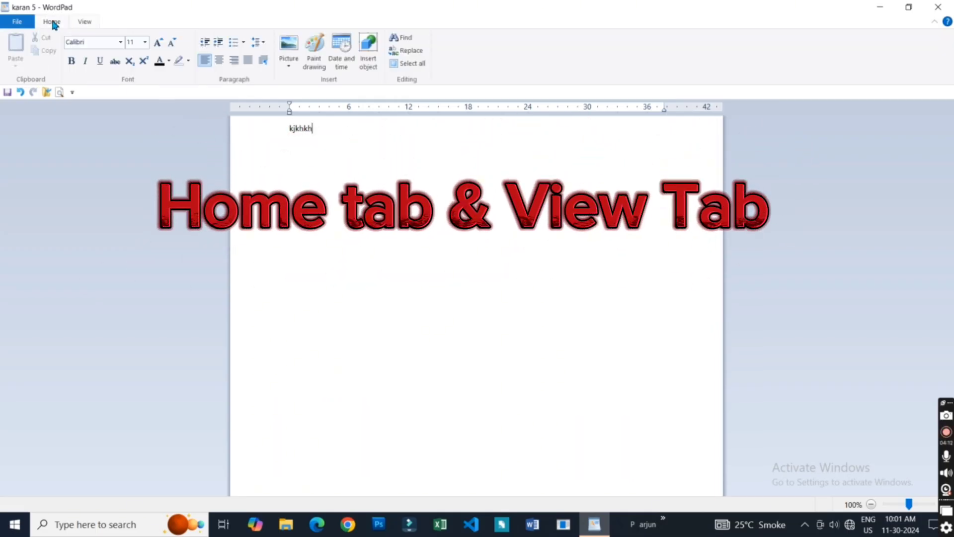
click(85, 22)
click(20, 22)
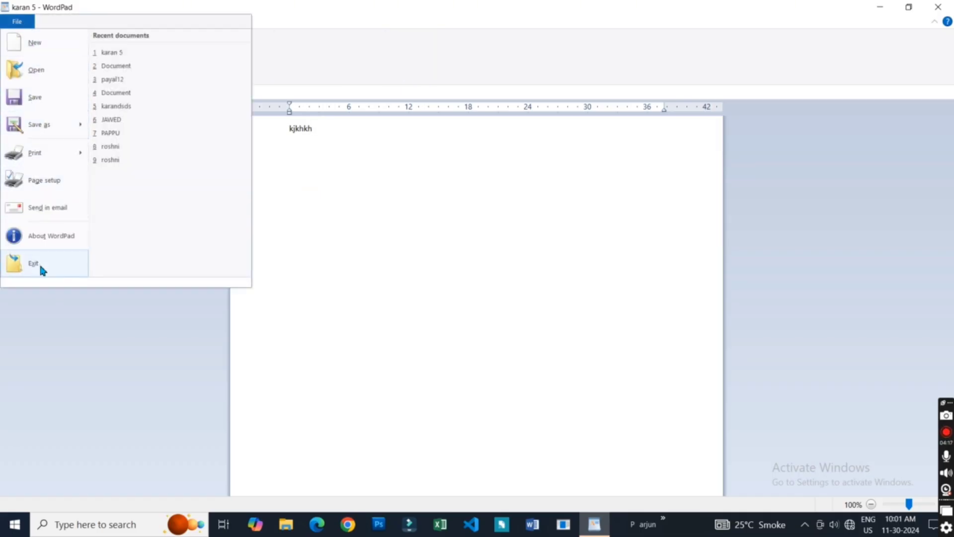
click(17, 22)
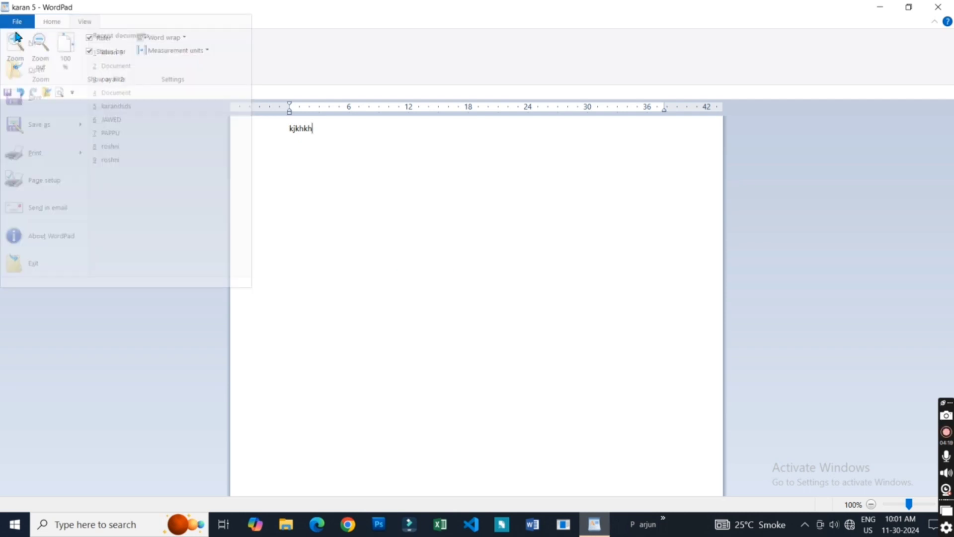
click(52, 23)
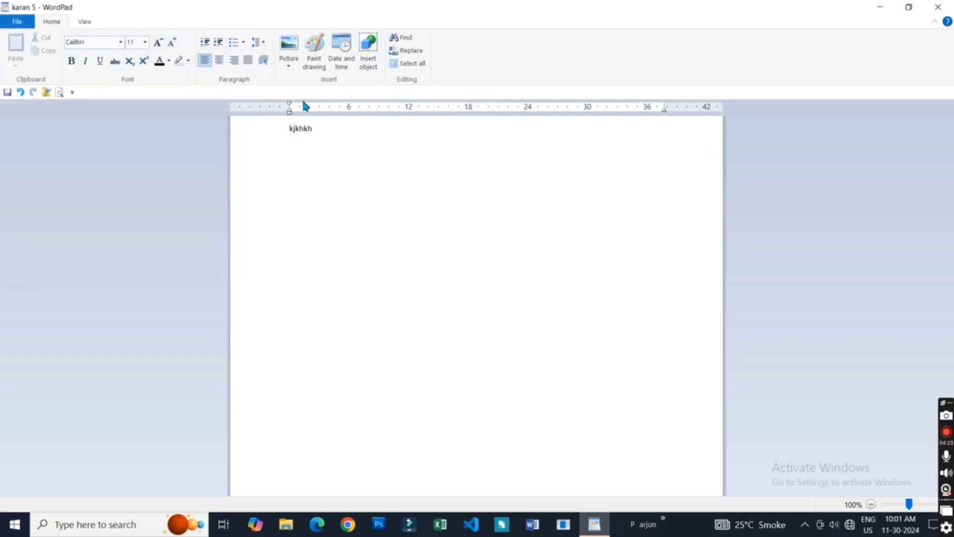
click(81, 22)
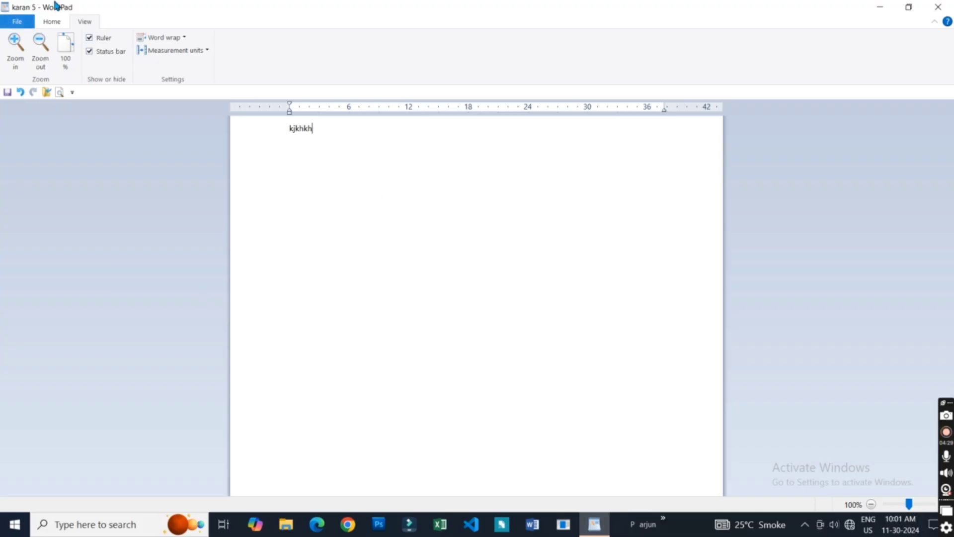
click(52, 20)
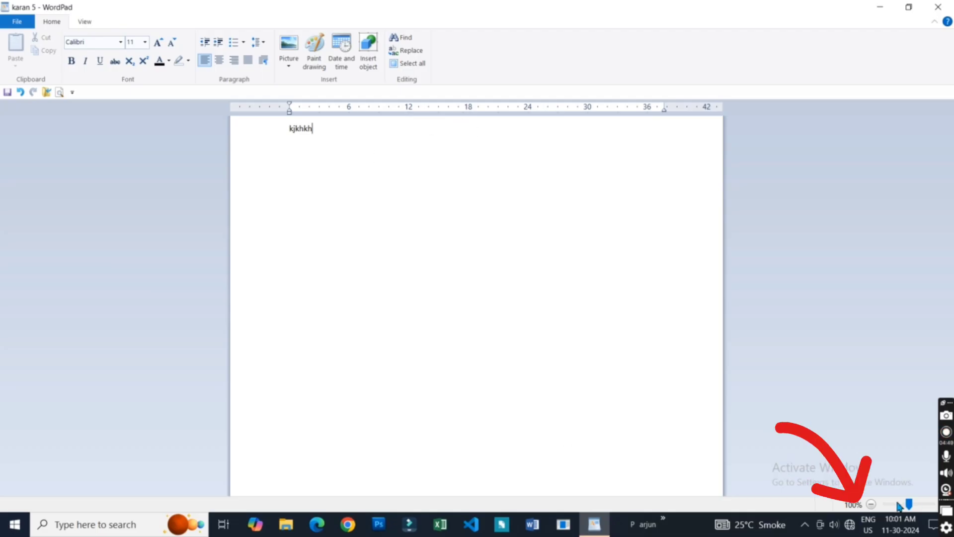
- Zoom the document out to 80%, then zoom it in to 164%
click(871, 505)
click(871, 504)
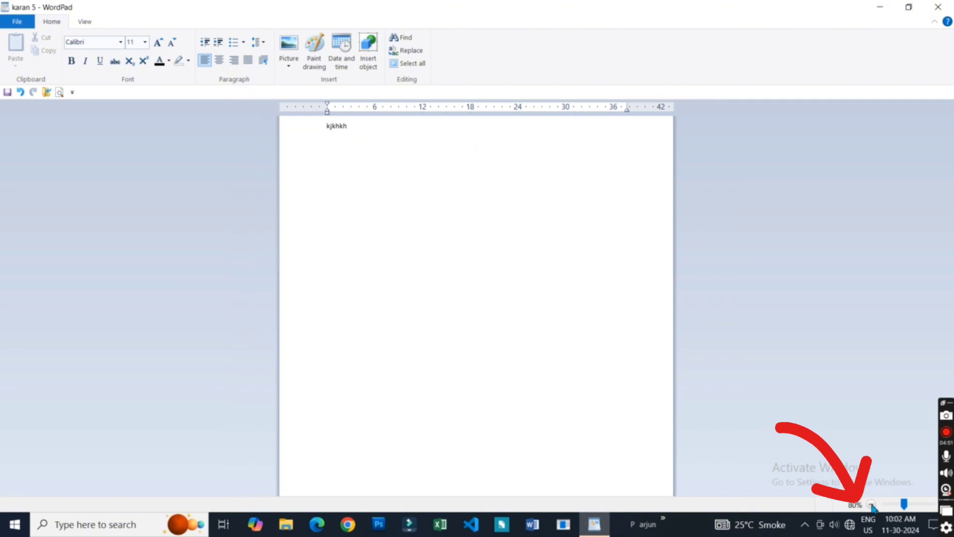
drag(906, 505, 917, 506)
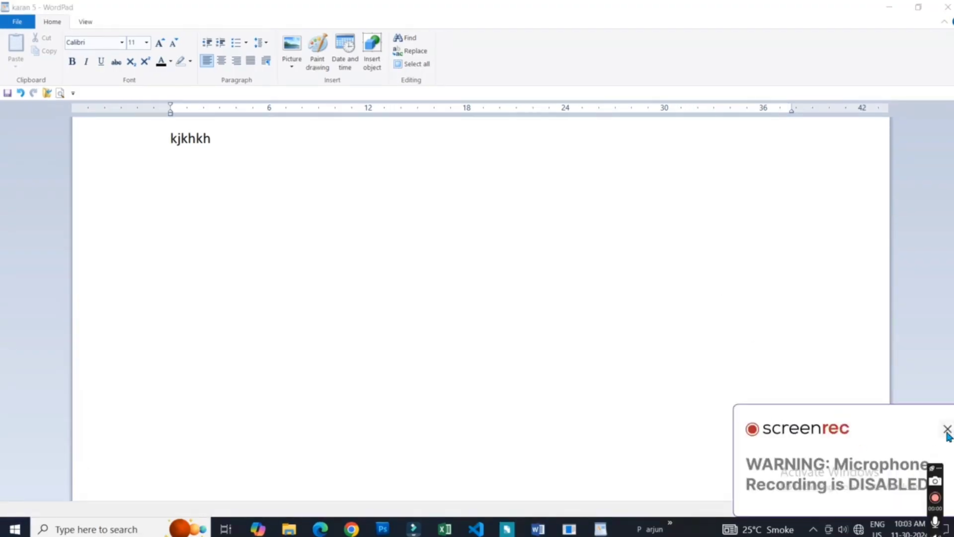
click(948, 428)
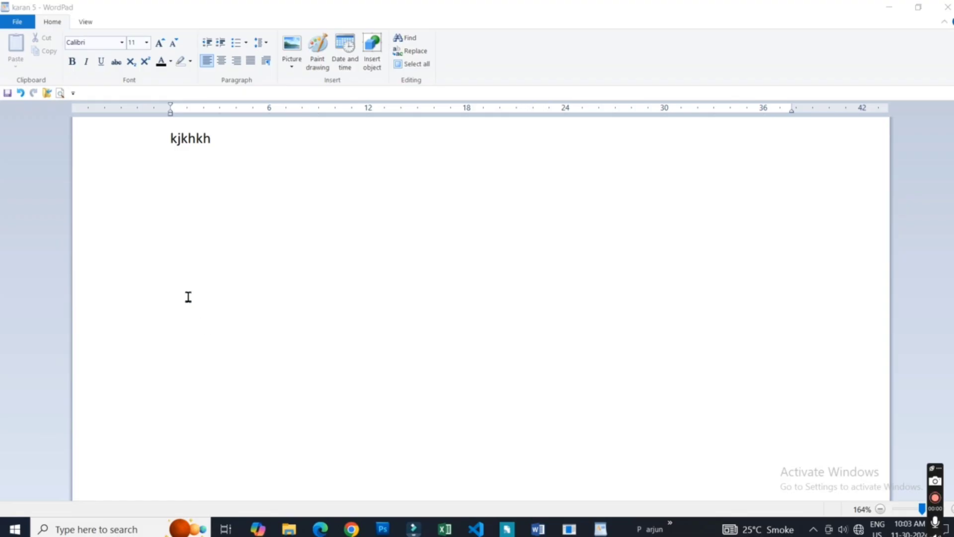
- Create a new blank document in place of the current one
click(15, 20)
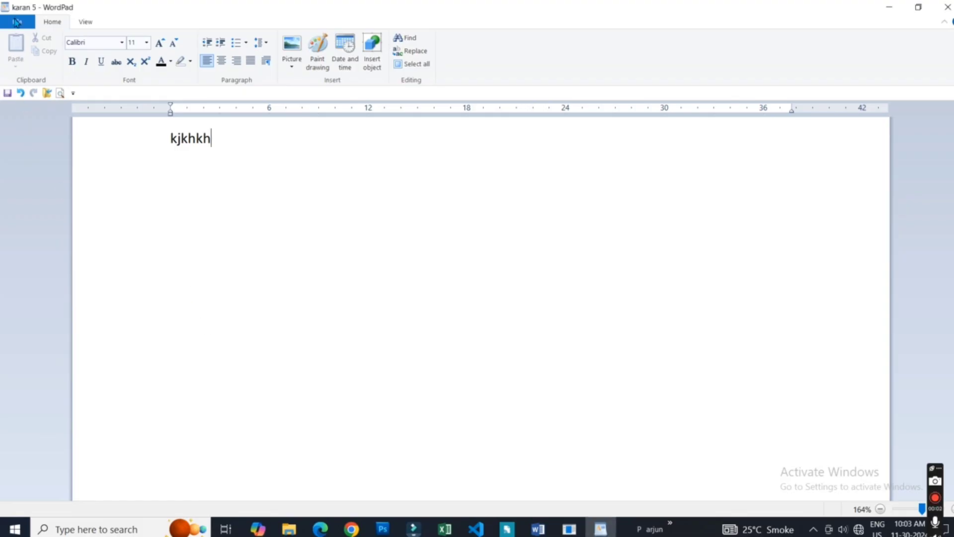
click(16, 22)
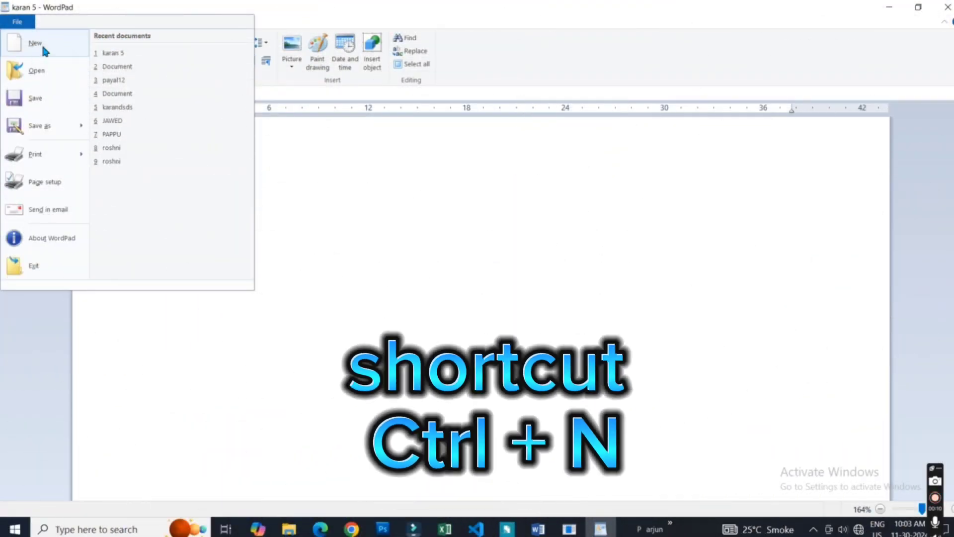
click(469, 232)
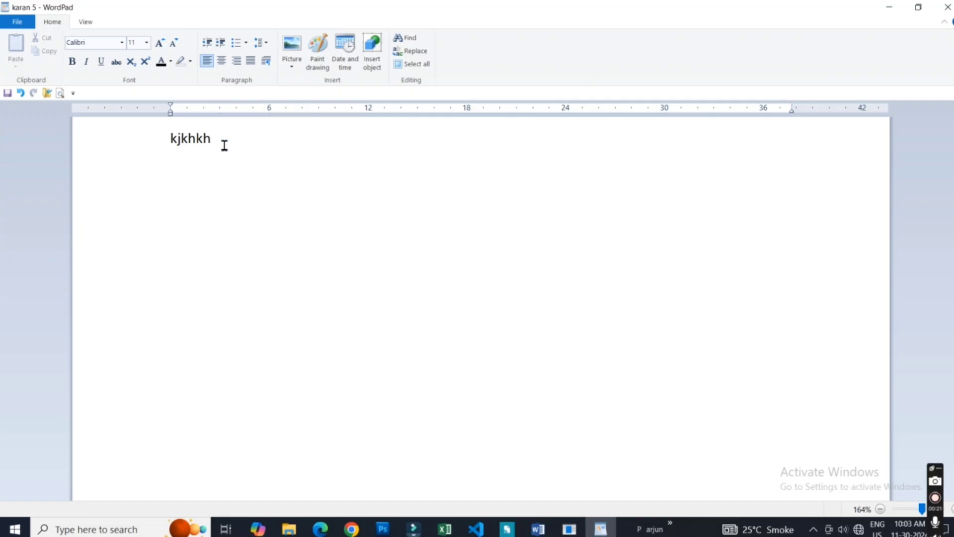
click(17, 22)
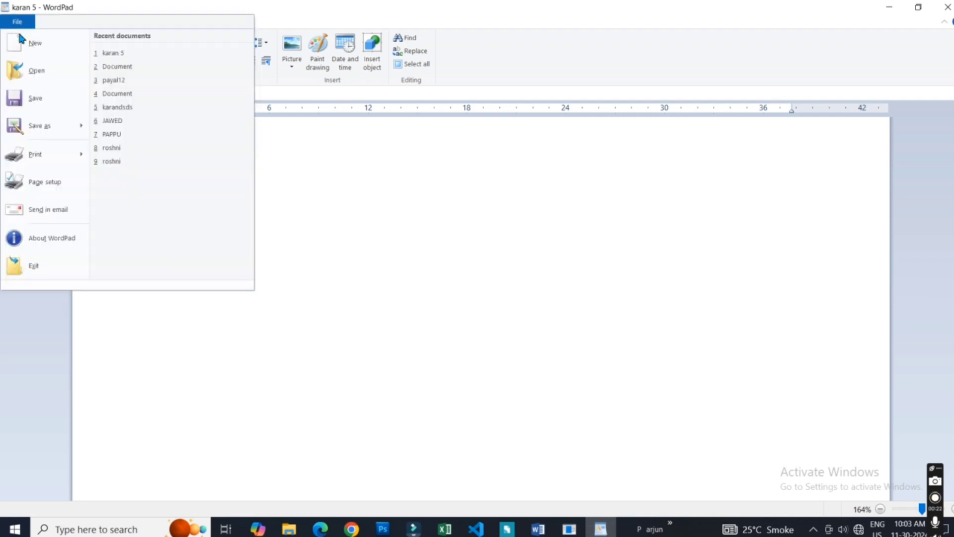
click(38, 43)
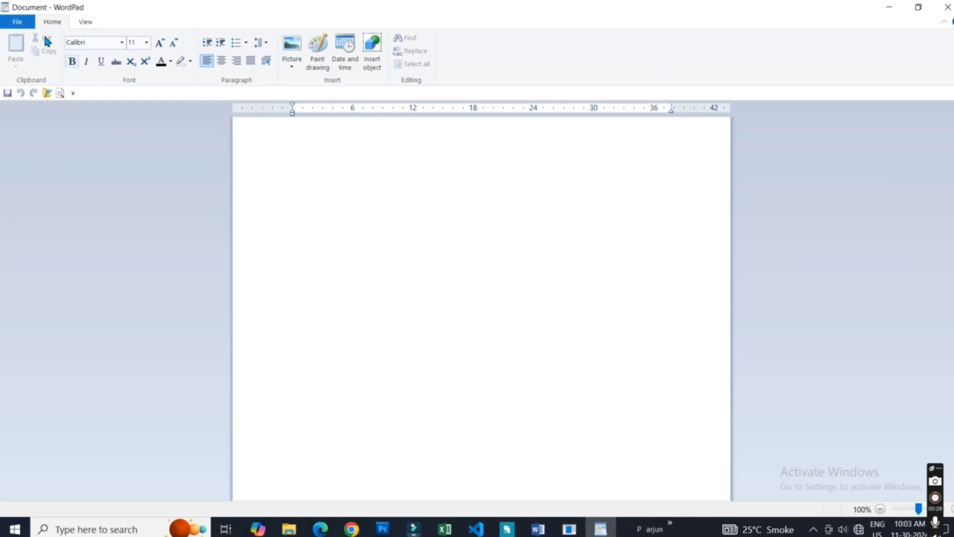
- Open the saved Rich Text document in the Documents folder that is named with a first name followed by 5
click(7, 25)
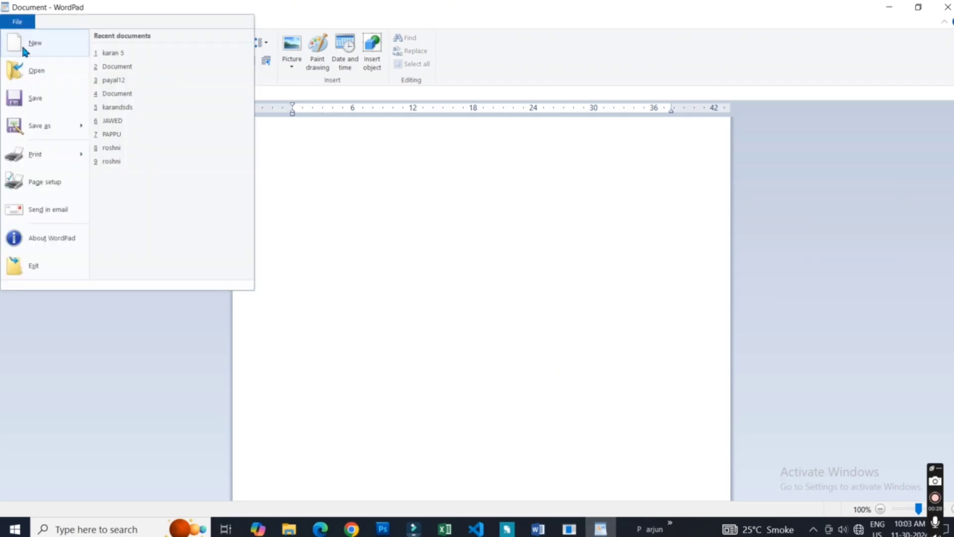
click(47, 71)
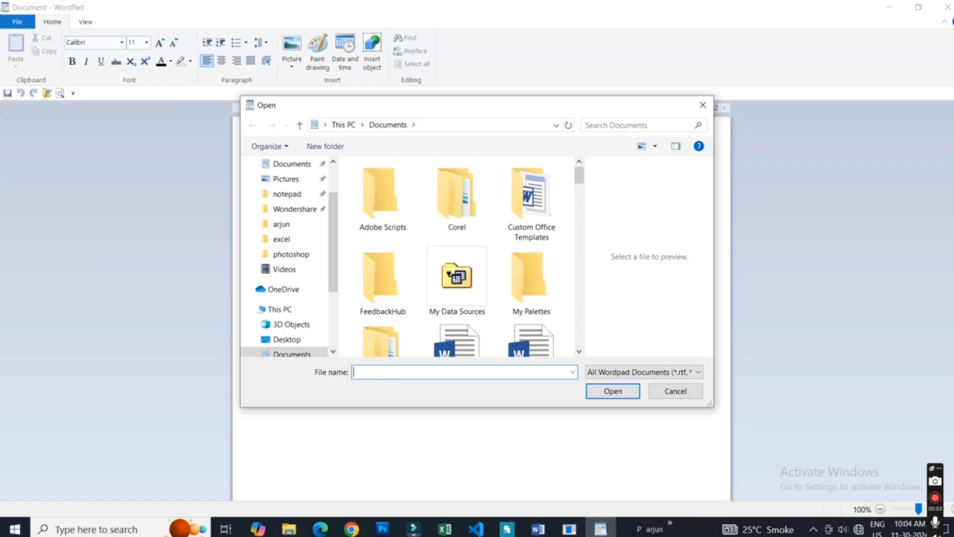
text(kara)
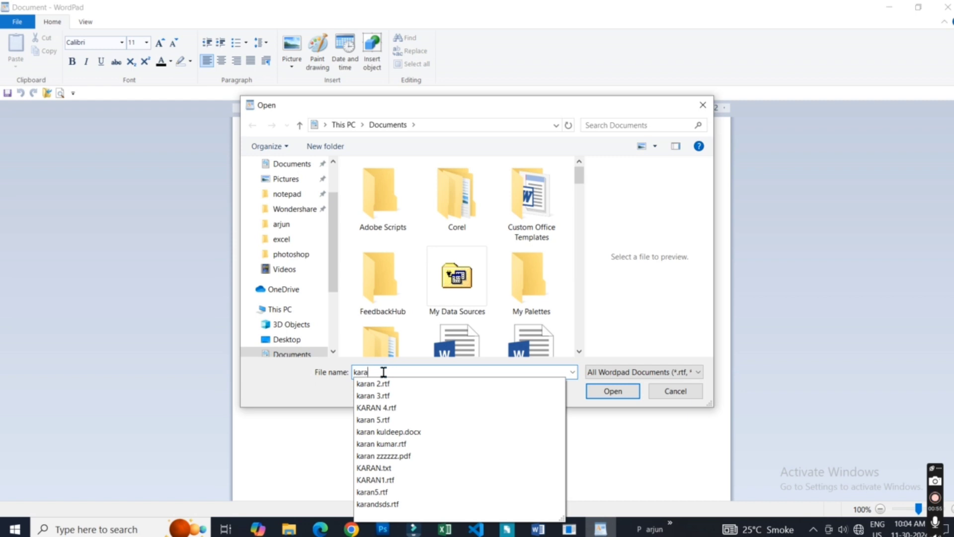
text(n 5)
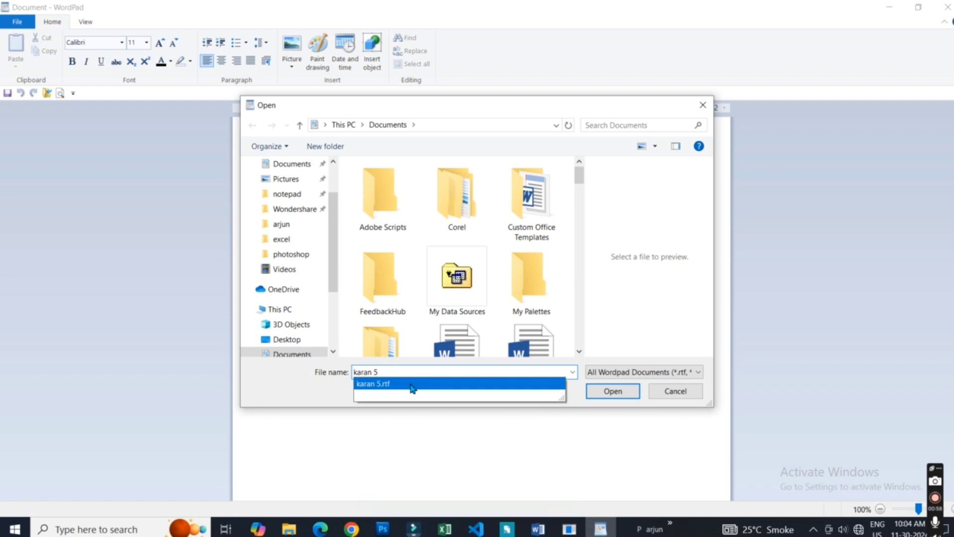
click(412, 387)
click(613, 391)
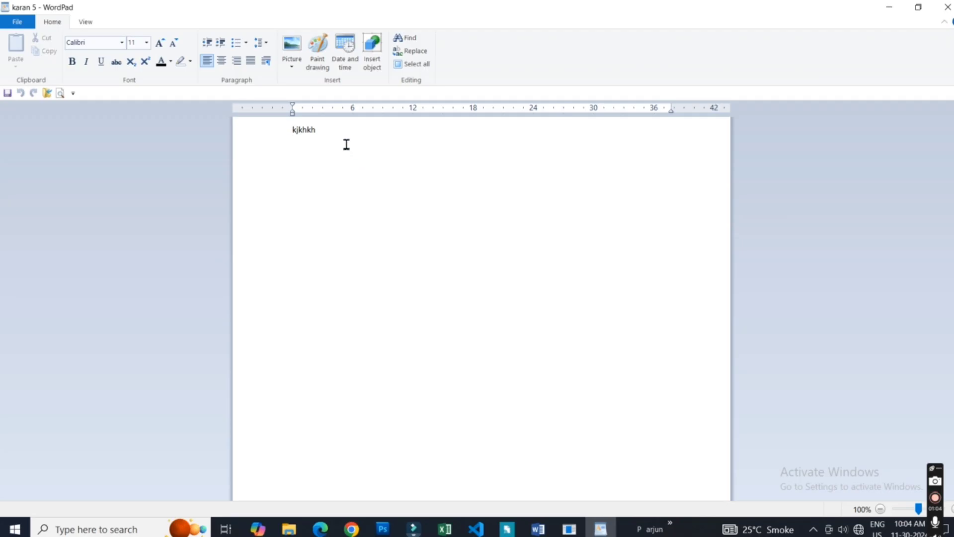
- Delete the text kjkhkh from the reopened document, leaving the page empty for a letter
click(330, 134)
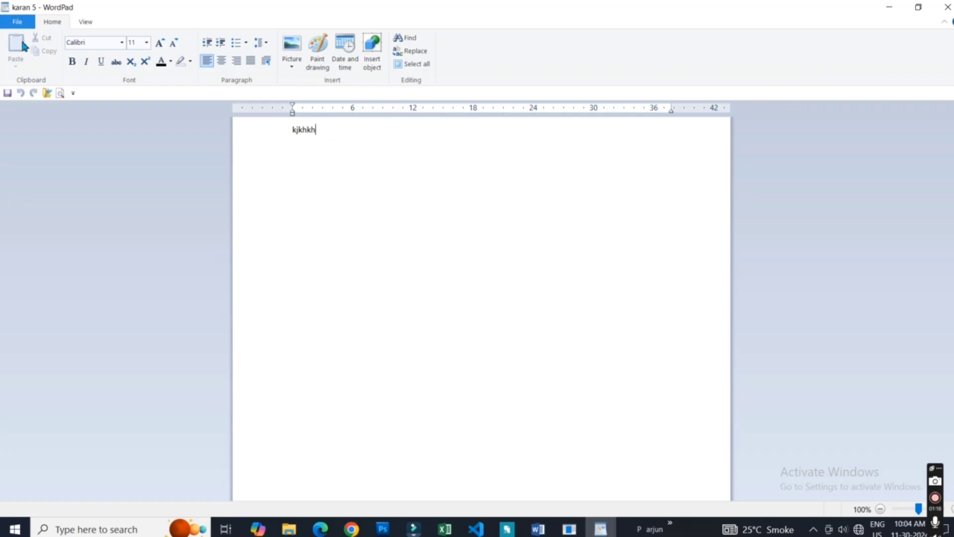
click(5, 21)
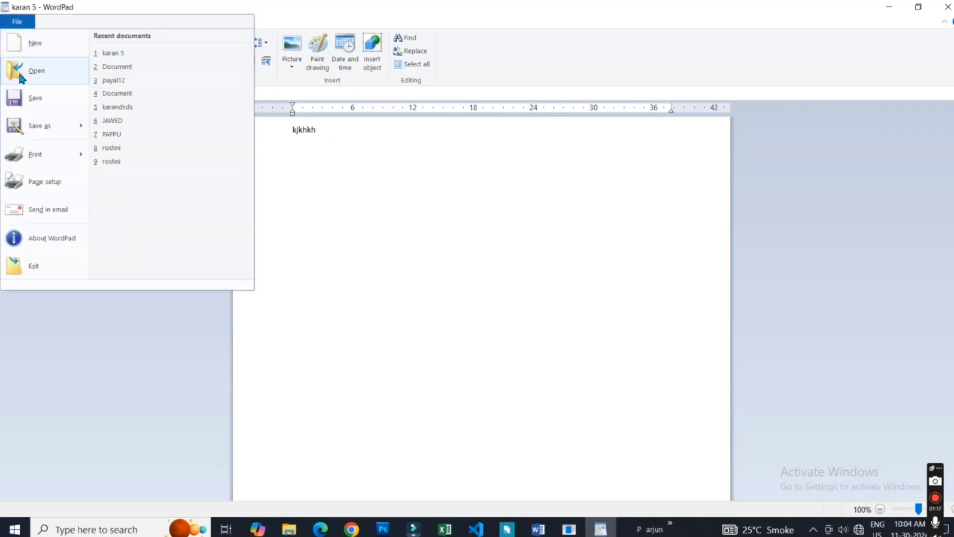
click(340, 134)
drag(341, 135, 268, 138)
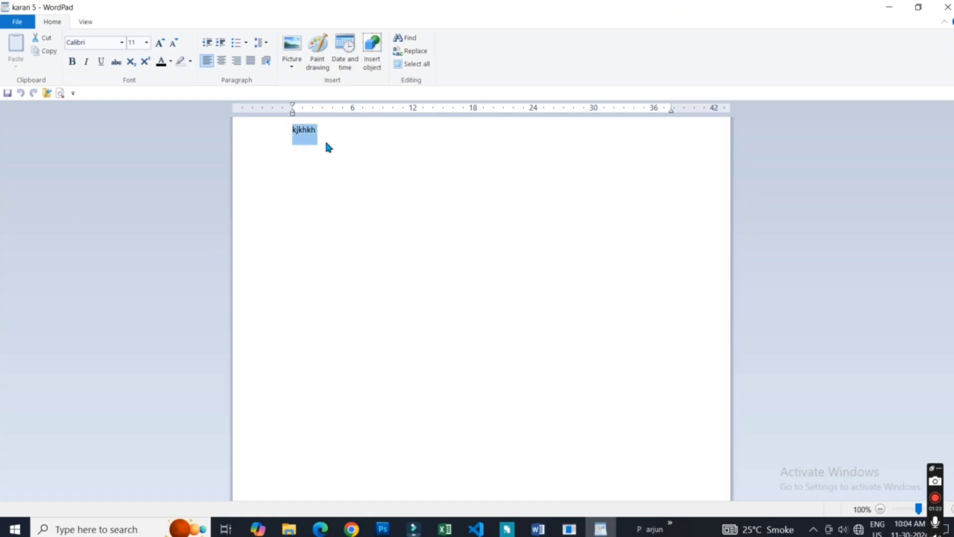
key(Delete)
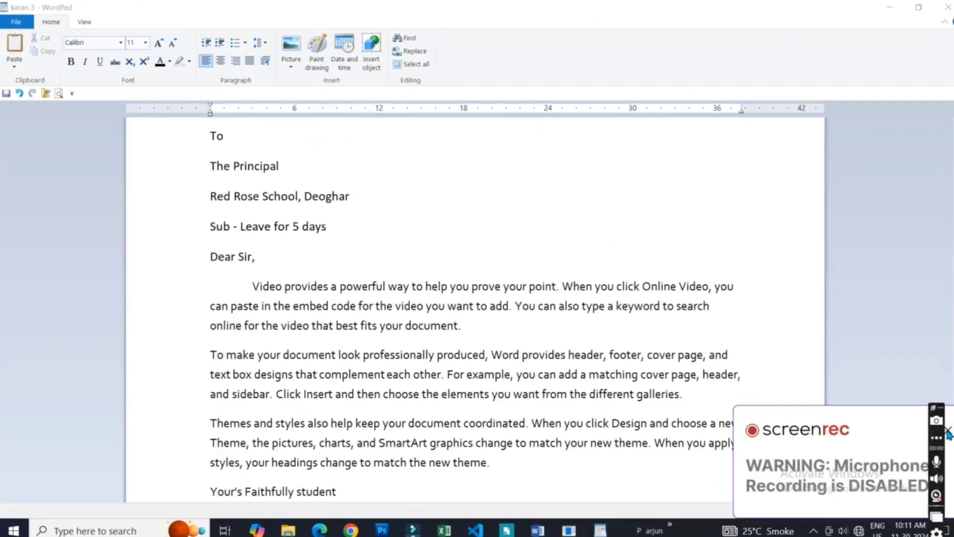
click(947, 430)
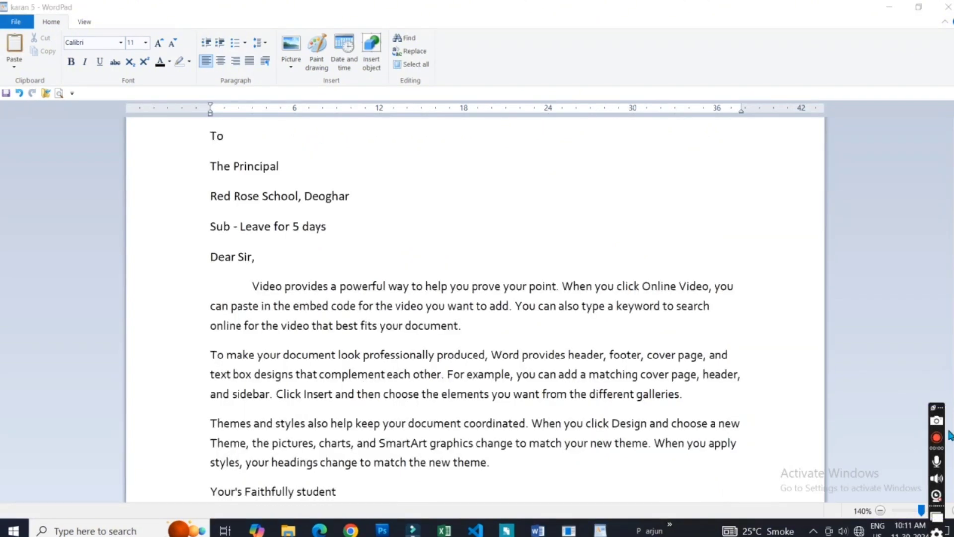
- Examine the file commands available for the leave letter, including the description and shortcut of the Save command
click(7, 24)
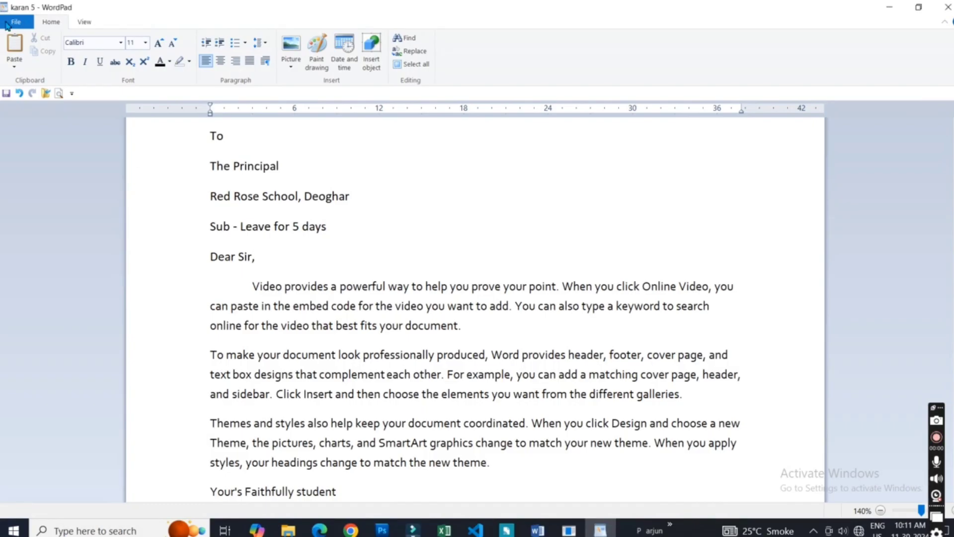
click(8, 23)
click(390, 255)
click(16, 22)
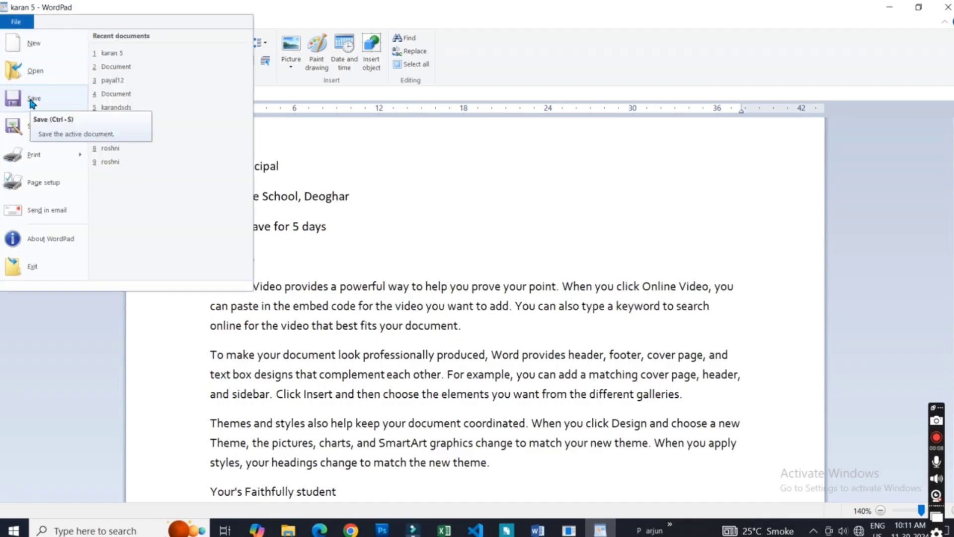
mouse_move(37, 120)
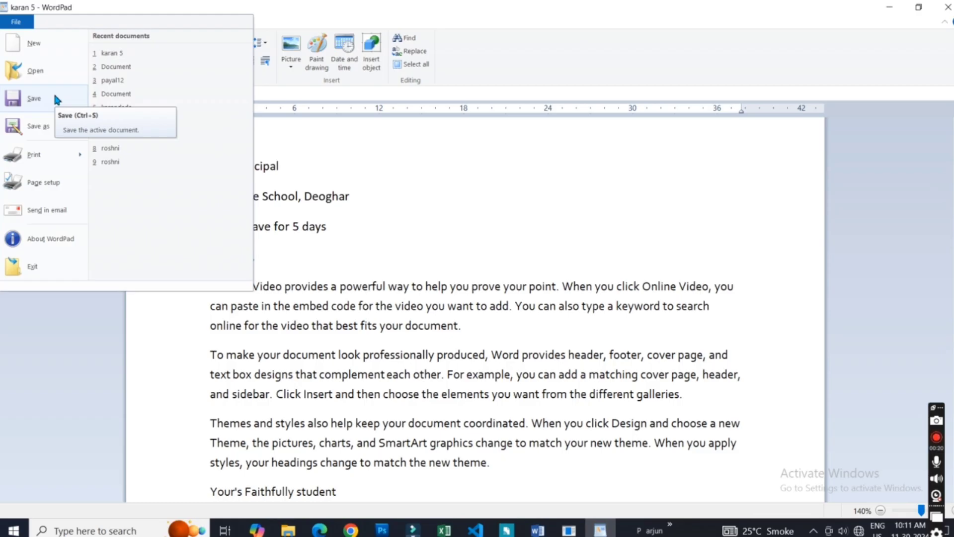
click(377, 203)
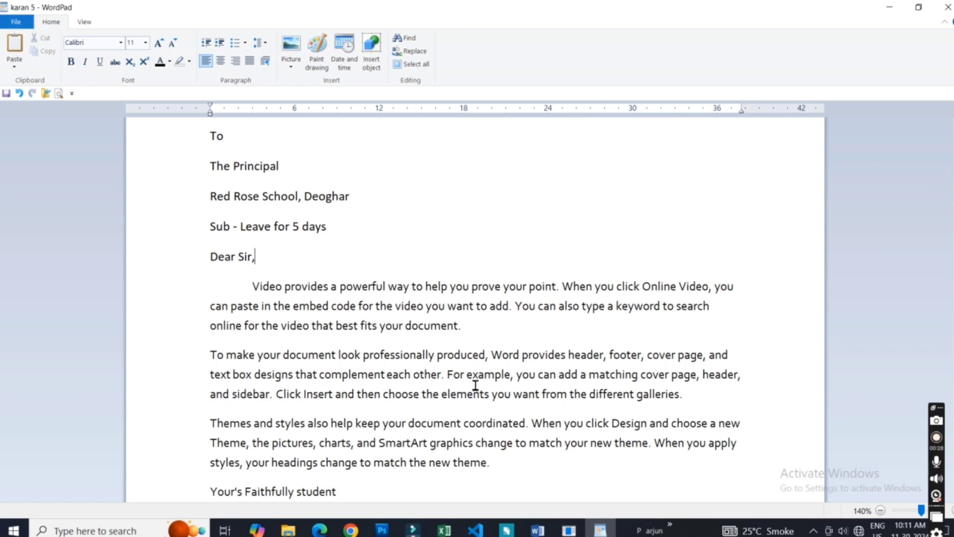
click(357, 241)
click(8, 23)
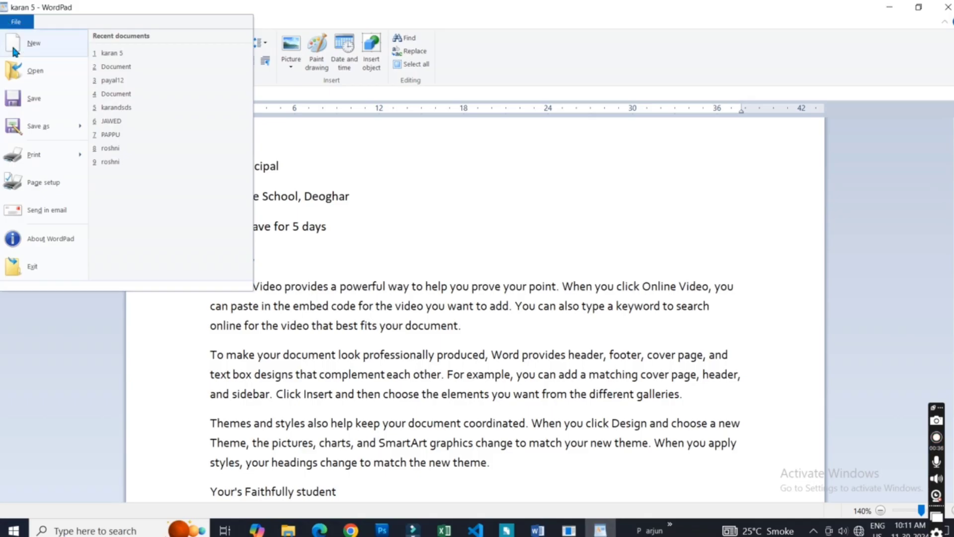
click(433, 238)
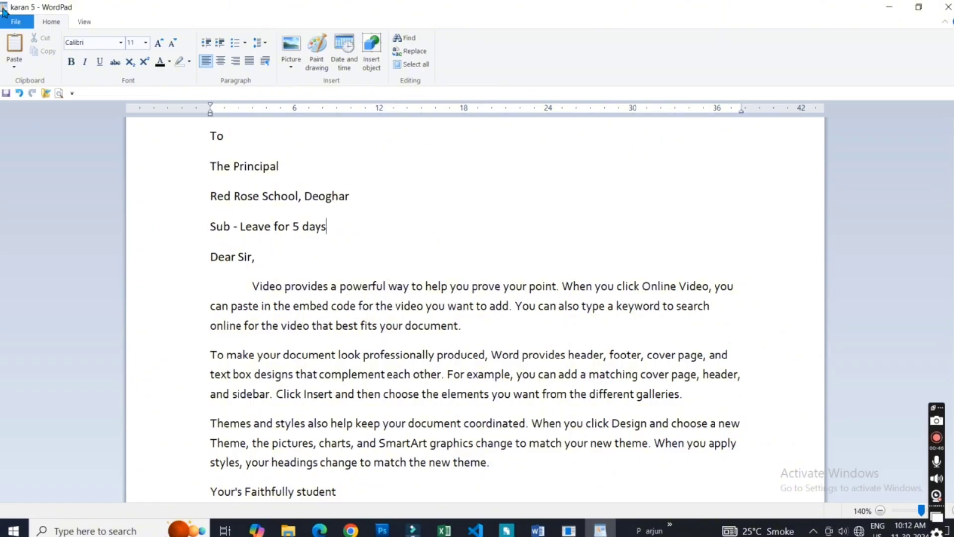
- Save a copy of the letter in the Documents folder as Rich Text Format, changing the number in its file name to 6
click(15, 22)
mouse_move(35, 128)
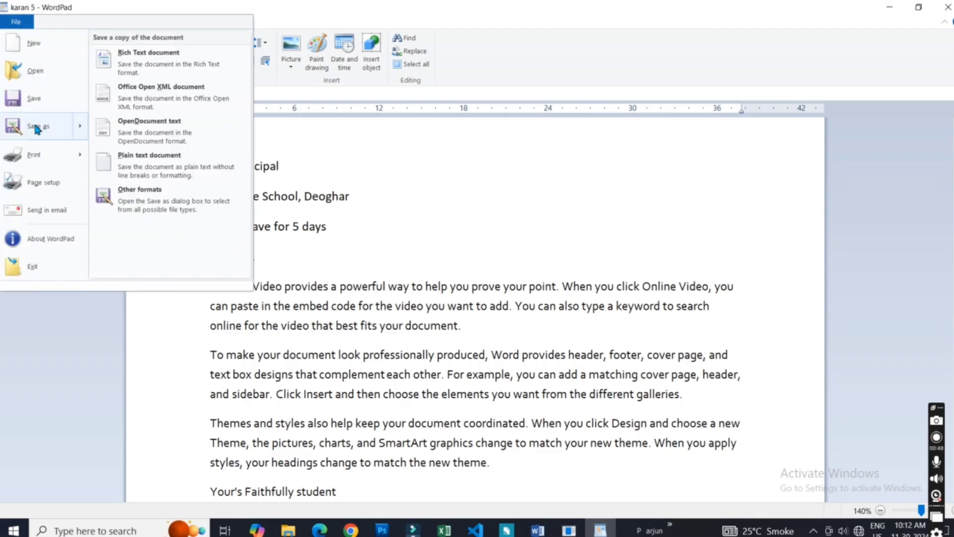
click(35, 127)
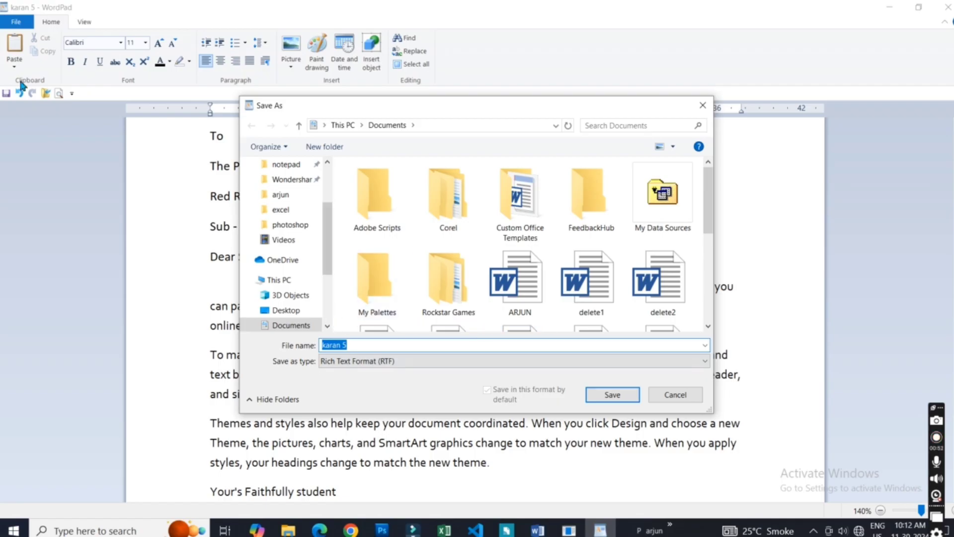
click(368, 347)
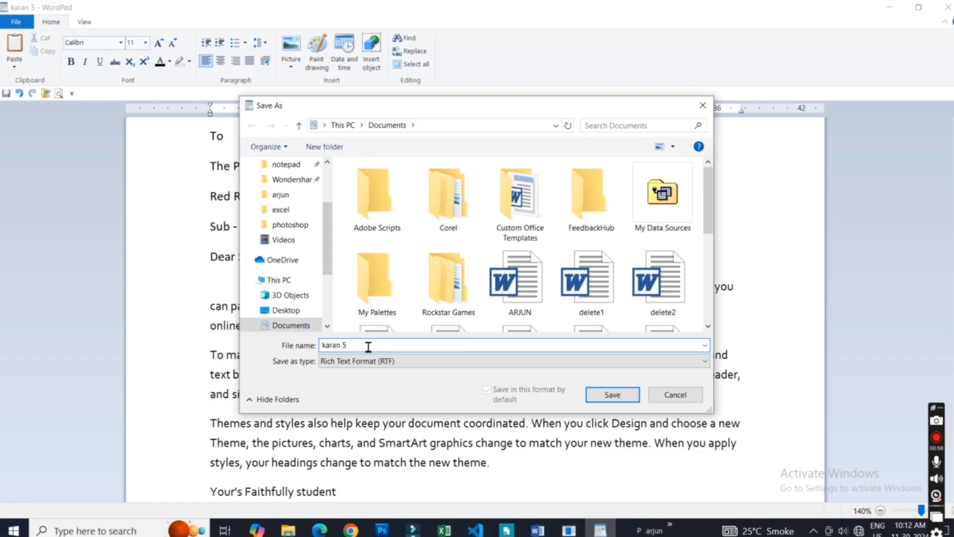
key(BackSpace)
text(6)
click(619, 400)
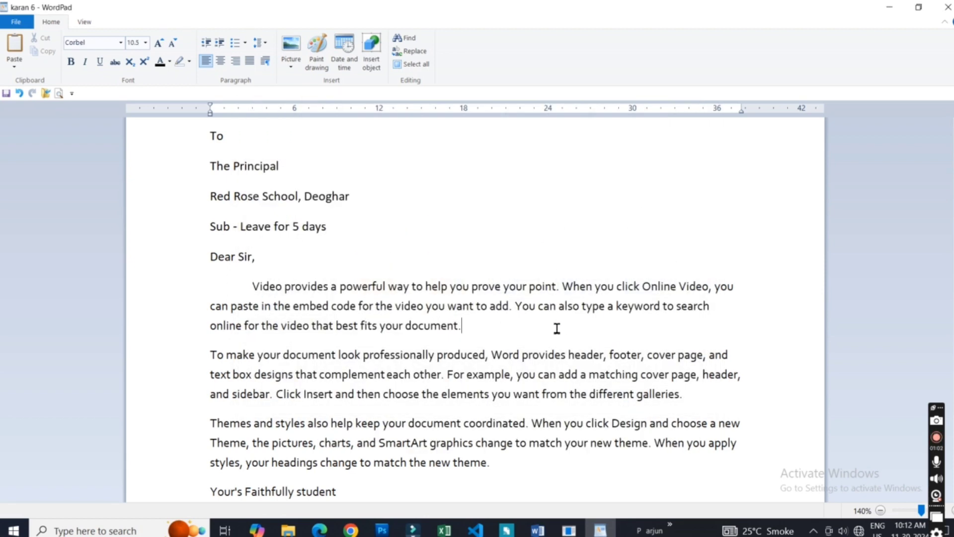
click(16, 22)
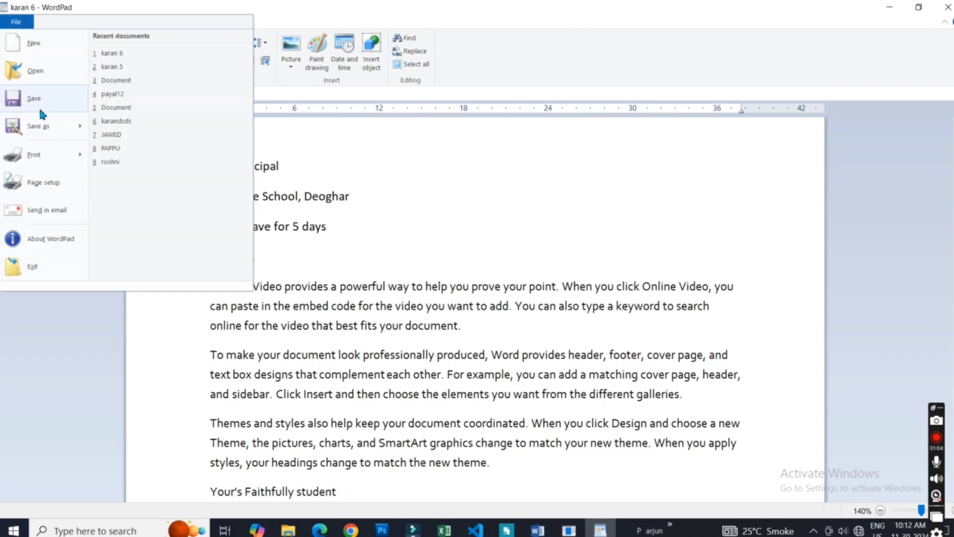
mouse_move(46, 128)
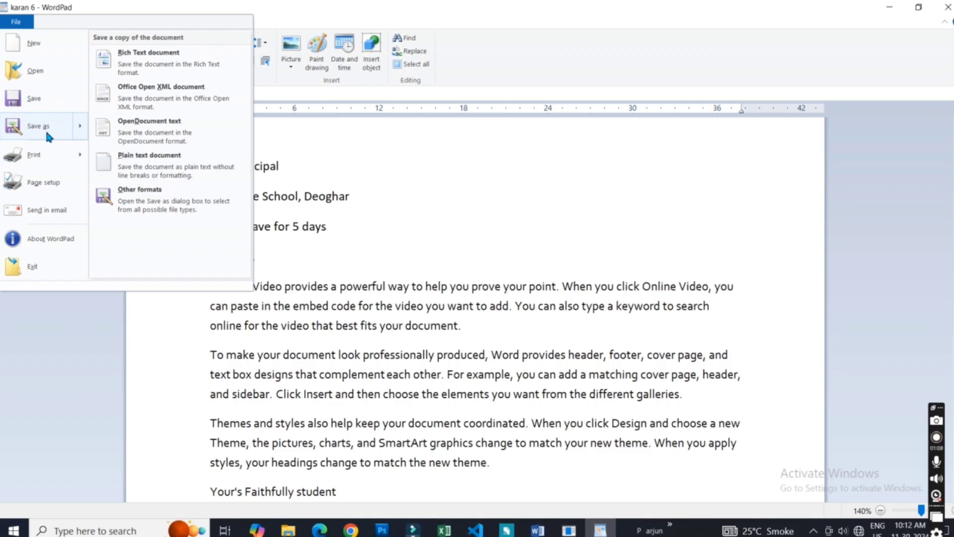
click(387, 235)
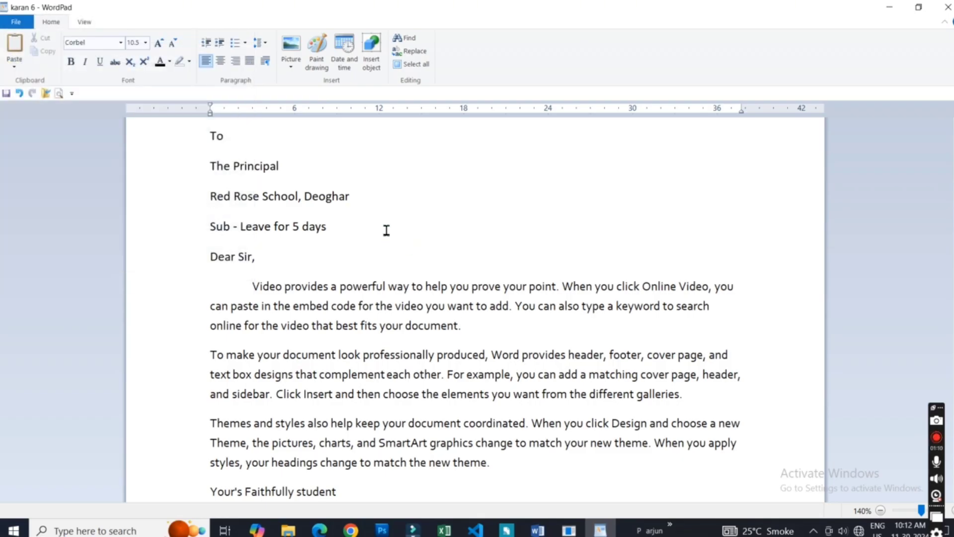
- Replace the student's first name in the letter's signature, below Your's Faithfully student, with a different first name
click(387, 230)
scroll(475, 308, down, 1)
scroll(261, 431, down, 3)
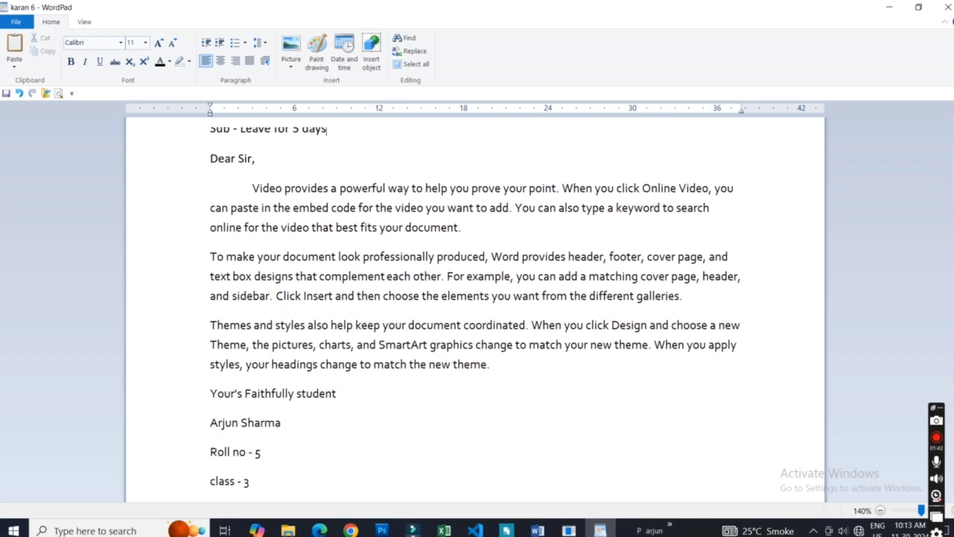
click(297, 427)
click(301, 198)
click(260, 430)
double_click(226, 422)
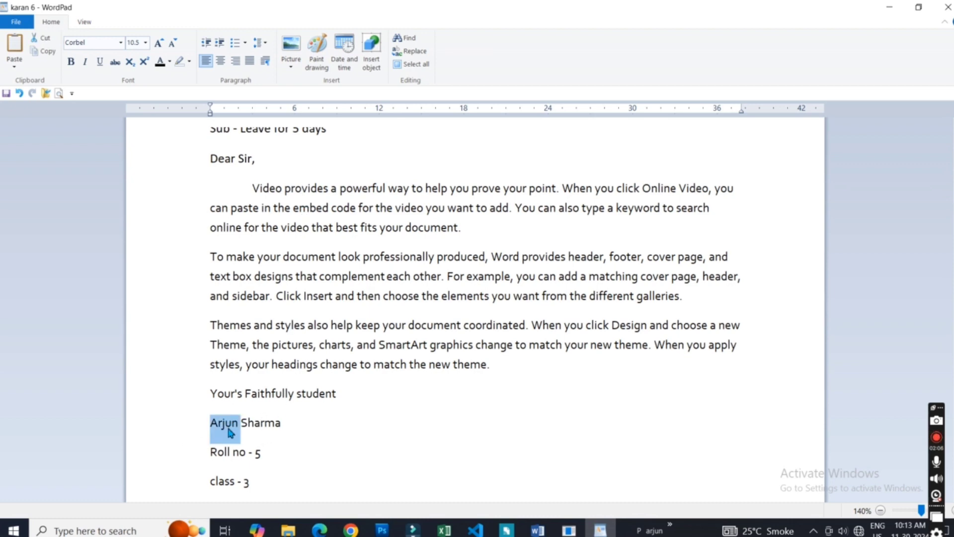
text(karan)
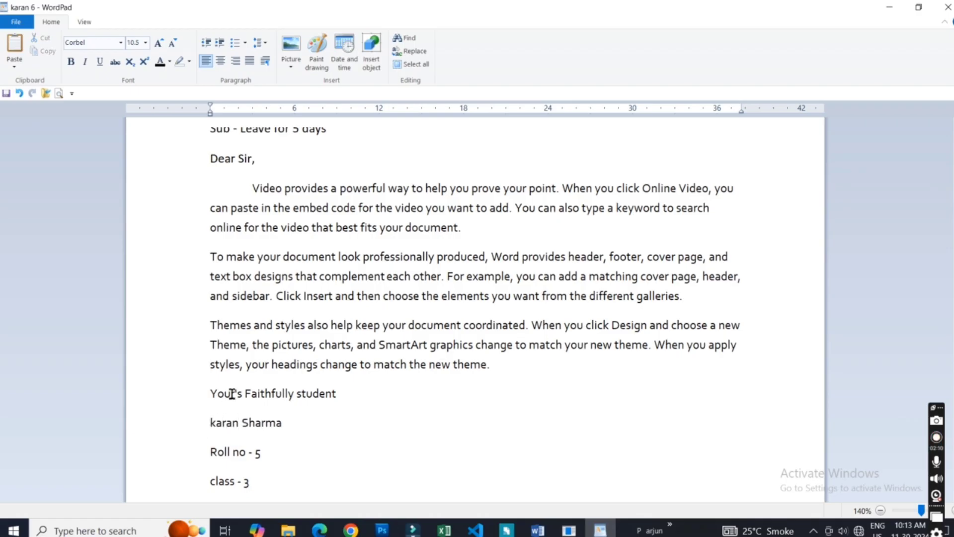
- Open the Save As dialog for the letter, examine its file name and format, and close it without saving
click(16, 22)
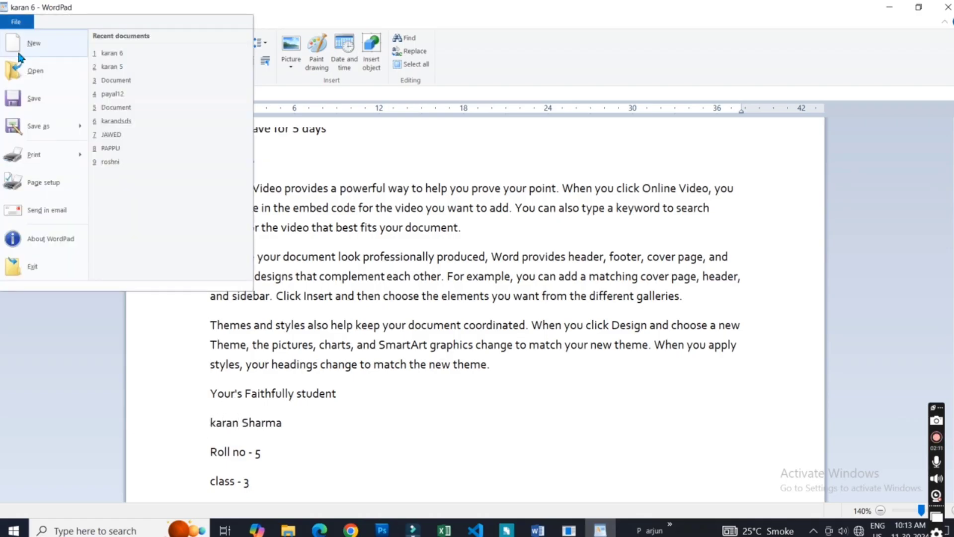
click(661, 341)
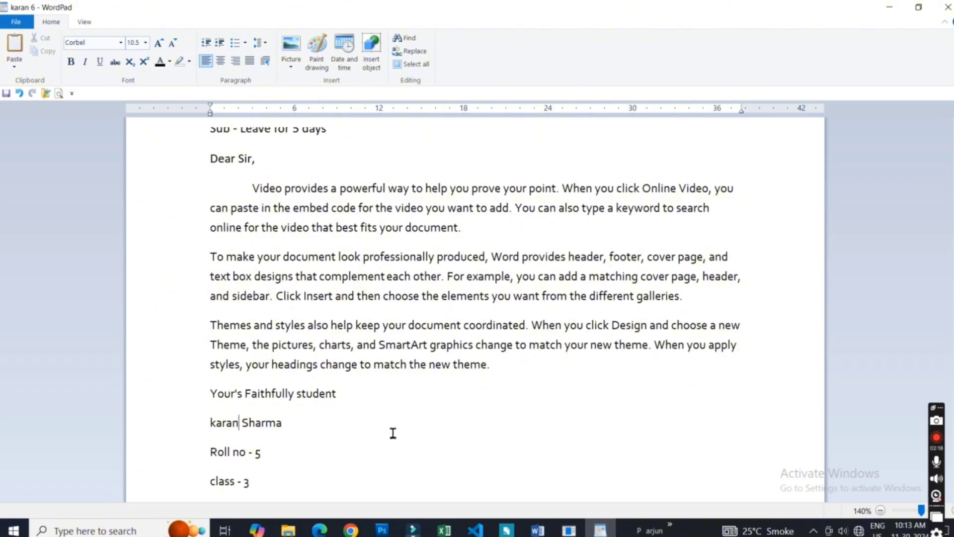
key(End)
click(16, 22)
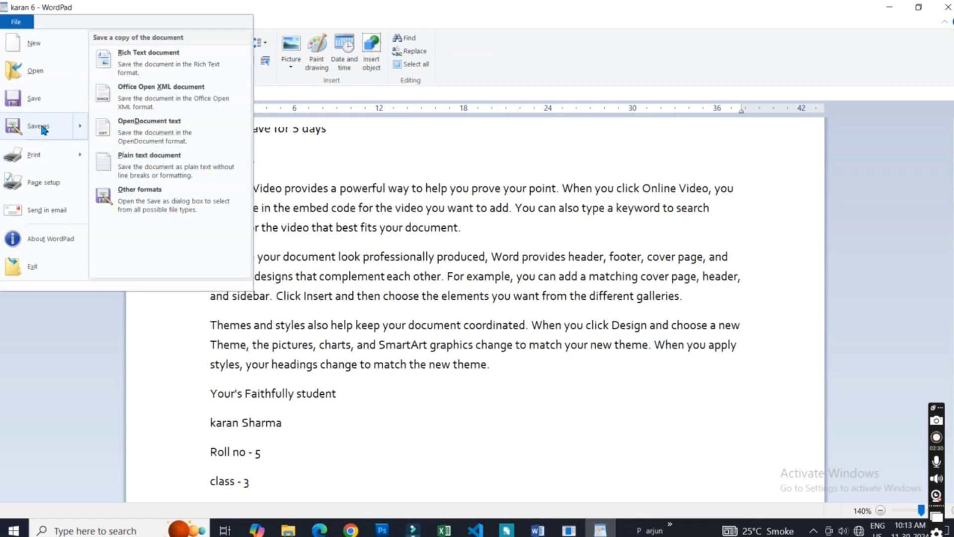
click(41, 127)
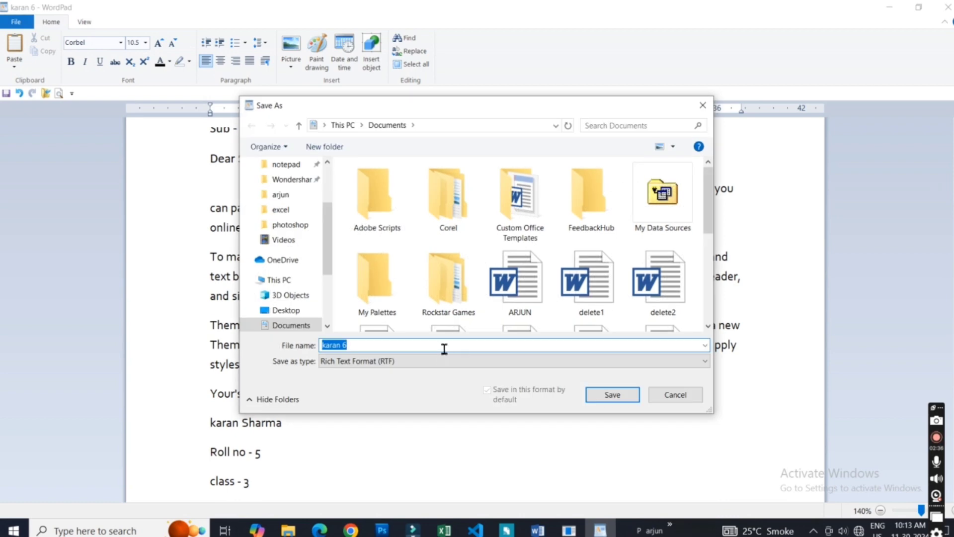
click(444, 349)
click(703, 105)
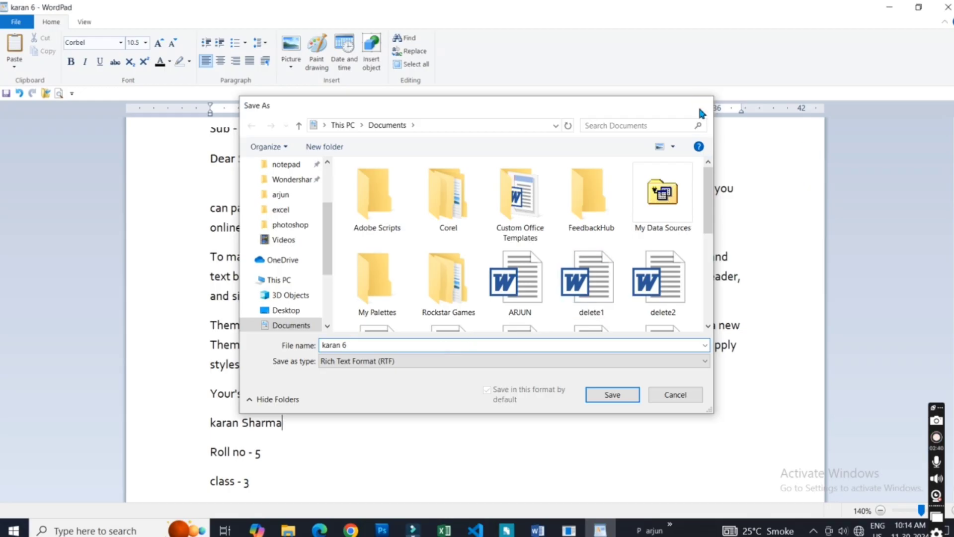
click(357, 401)
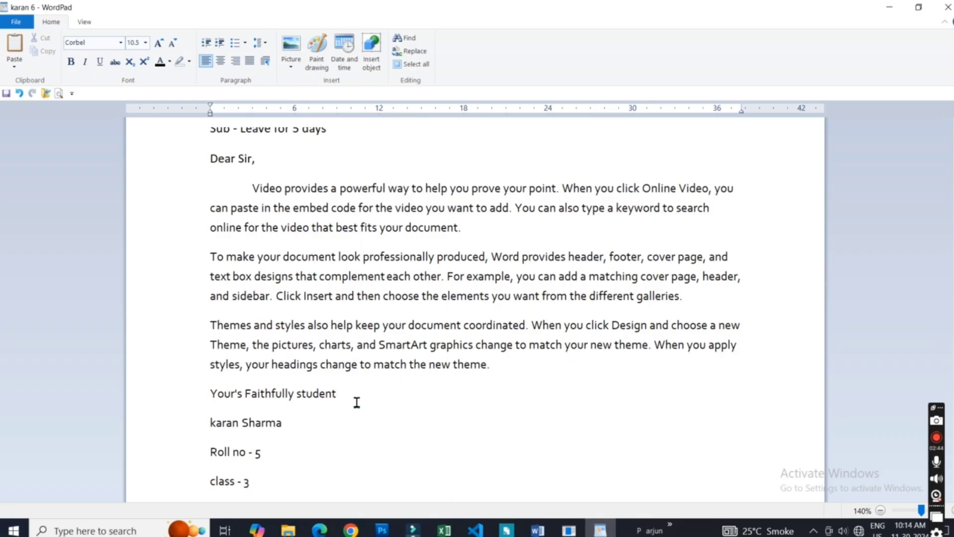
click(283, 430)
click(348, 400)
key(Down)
key(Down)
key(Down)
click(274, 455)
click(294, 421)
drag(369, 383, 364, 386)
click(353, 396)
click(295, 429)
click(525, 367)
click(350, 400)
click(306, 424)
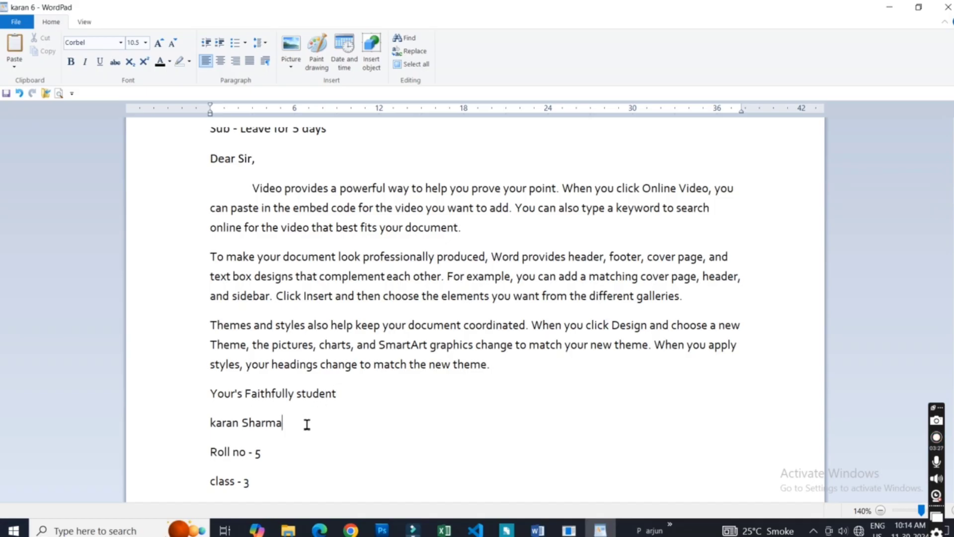
click(351, 396)
- Examine the letter's print options, show its print preview, and return to editing
click(16, 22)
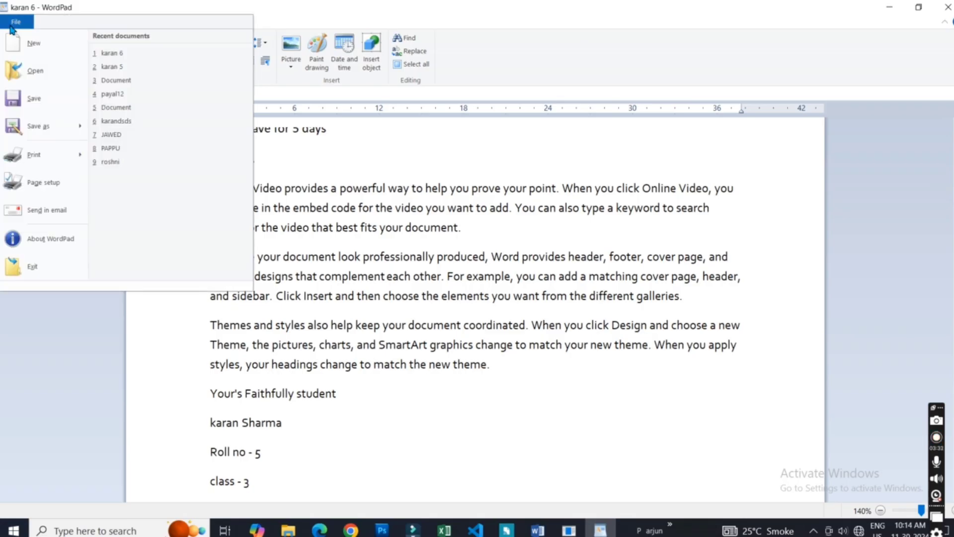
mouse_move(37, 154)
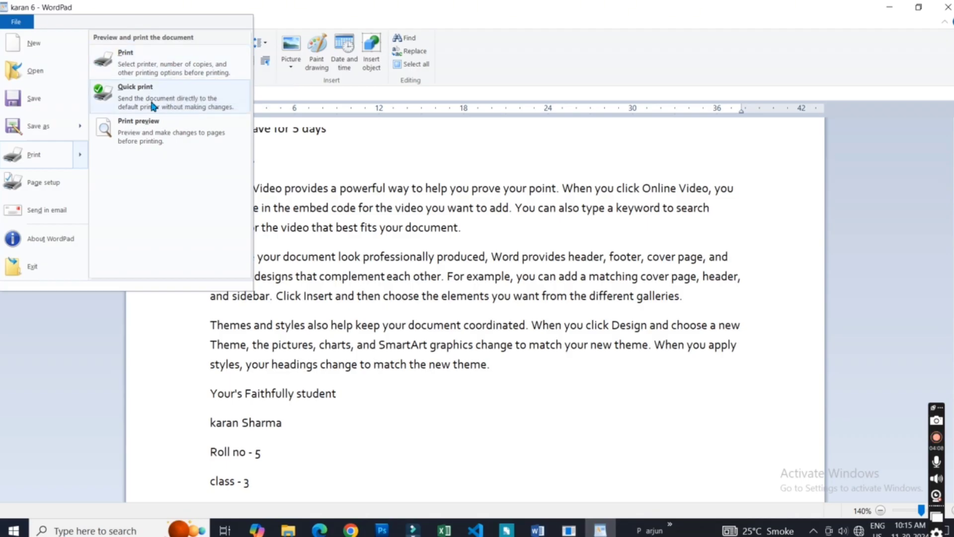
click(164, 136)
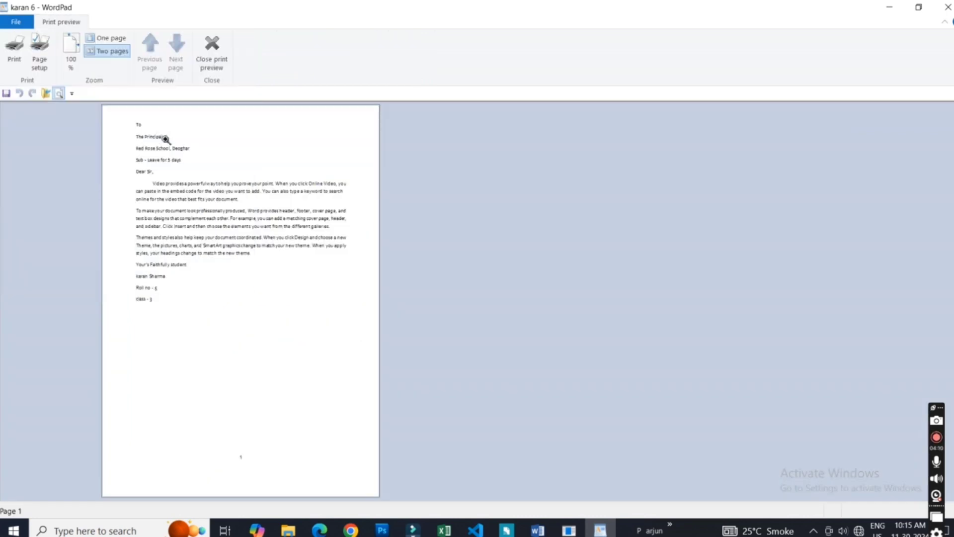
click(211, 52)
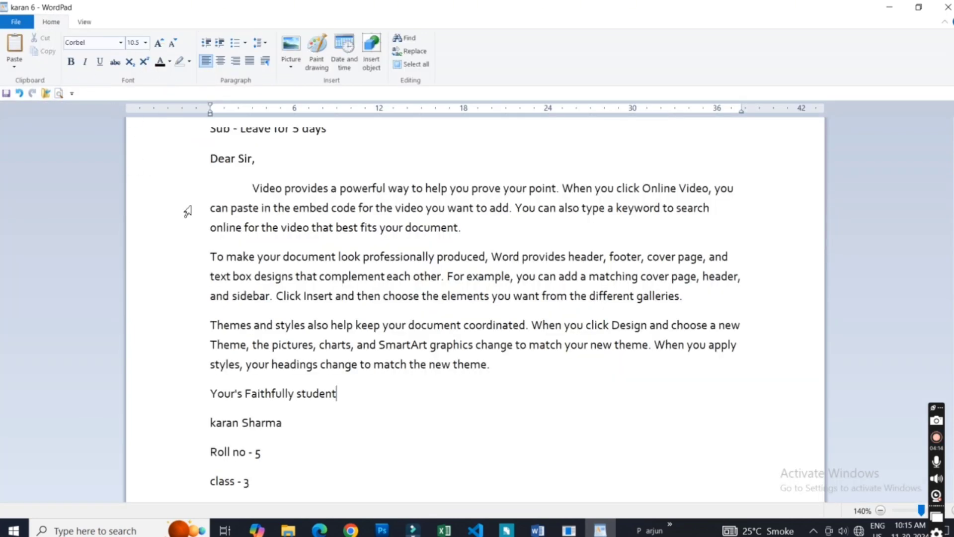
click(297, 227)
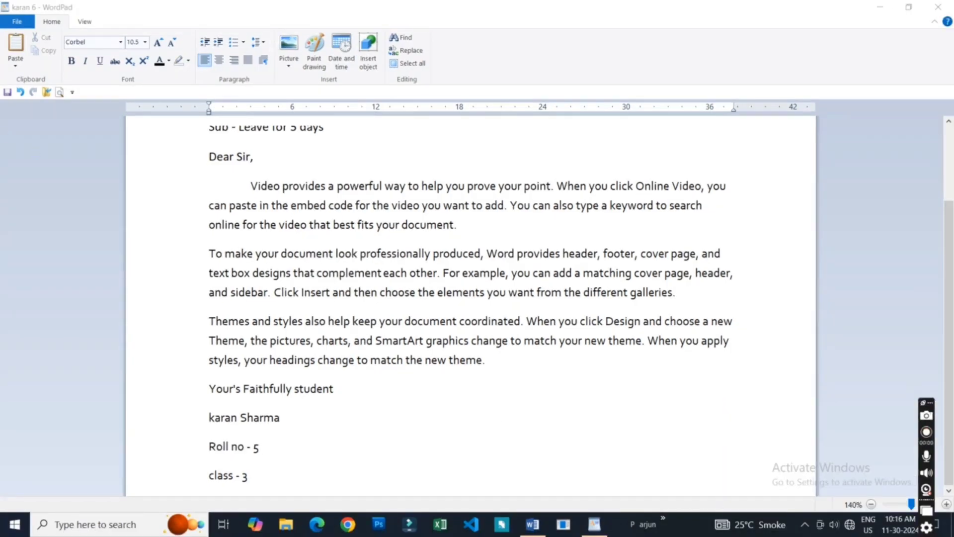
- Examine the Print dialog's printer, page range and copies settings with AnyDesk Printer selected, and close it without printing
click(11, 22)
click(14, 22)
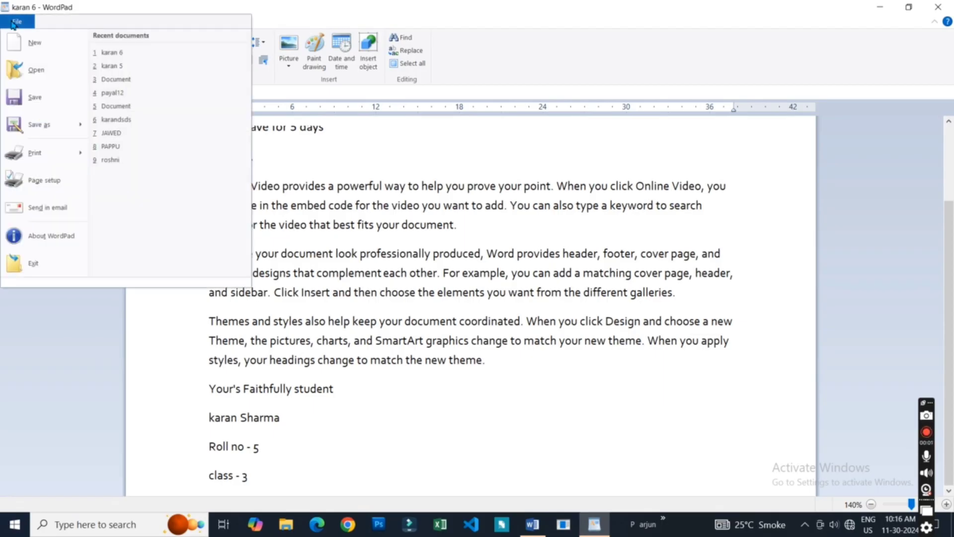
mouse_move(41, 150)
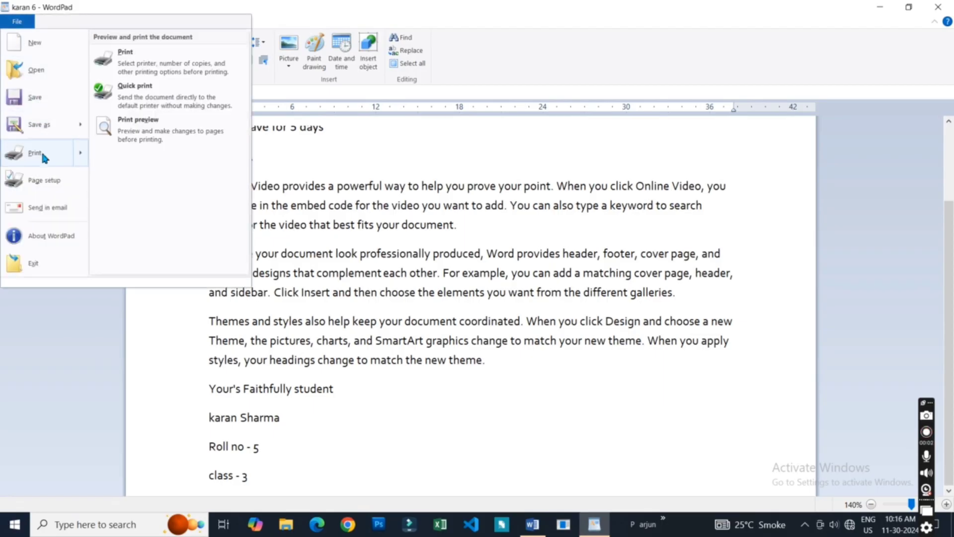
click(160, 59)
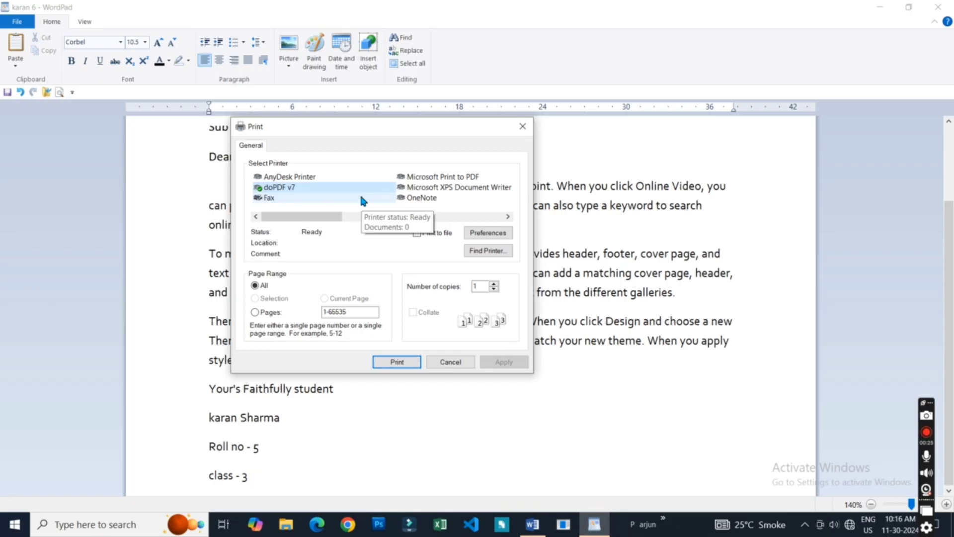
click(329, 178)
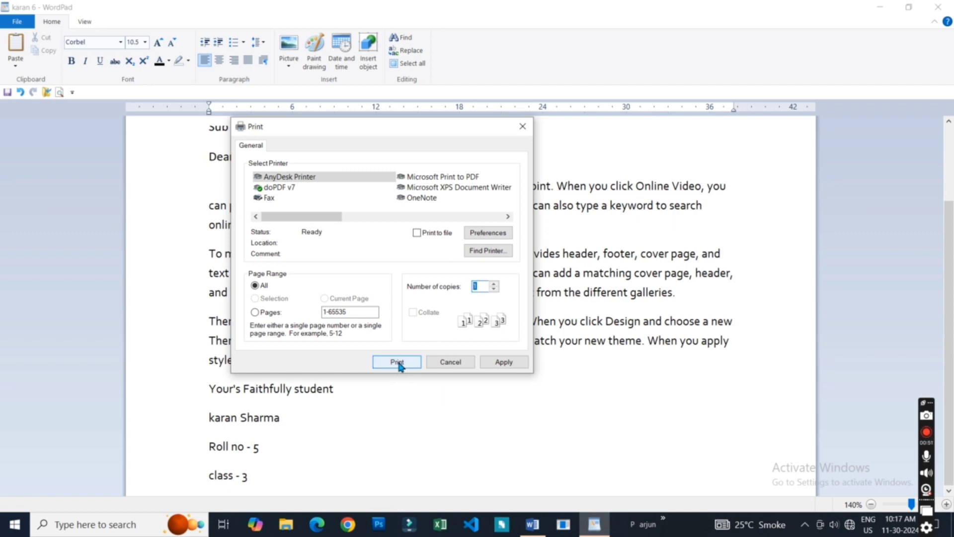
click(524, 129)
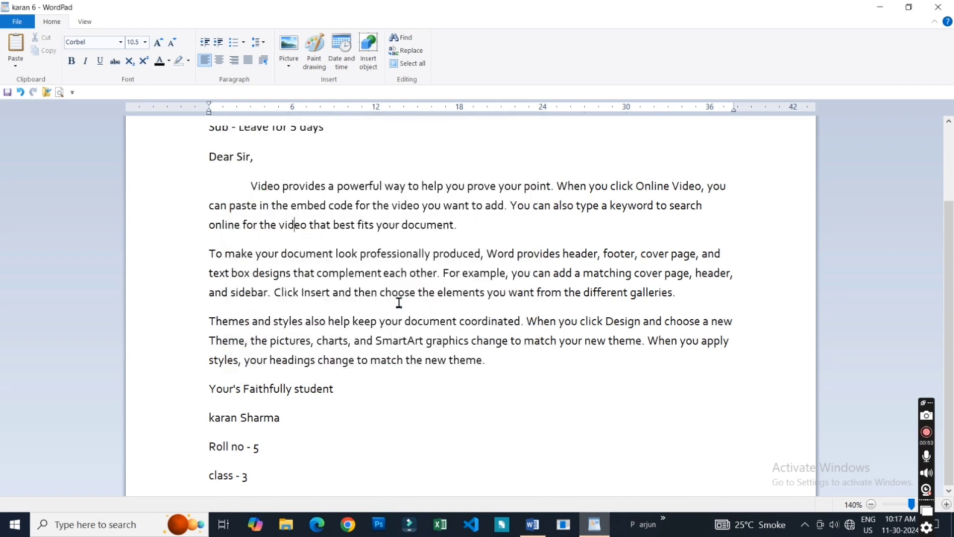
- Bring up the Print dialog again directly from the letter and dismiss it without printing
click(18, 23)
click(18, 23)
key(ctrl+p)
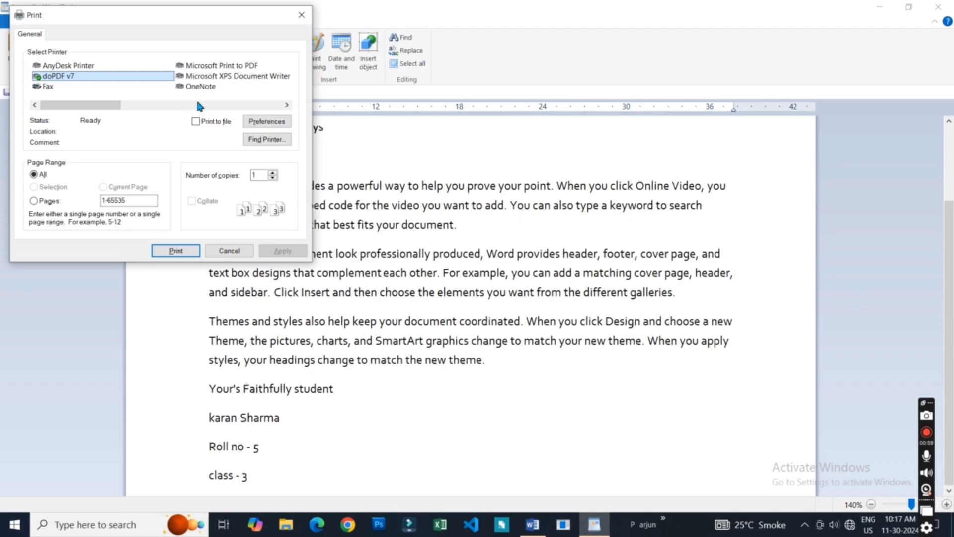
click(301, 17)
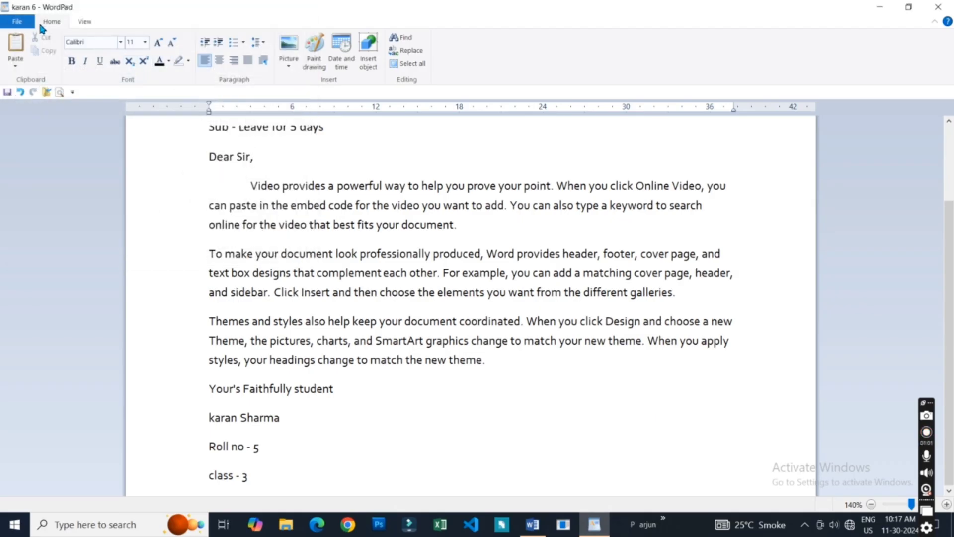
- Examine the Quick print option, check the whole page in print preview, and close the preview
click(19, 22)
mouse_move(39, 147)
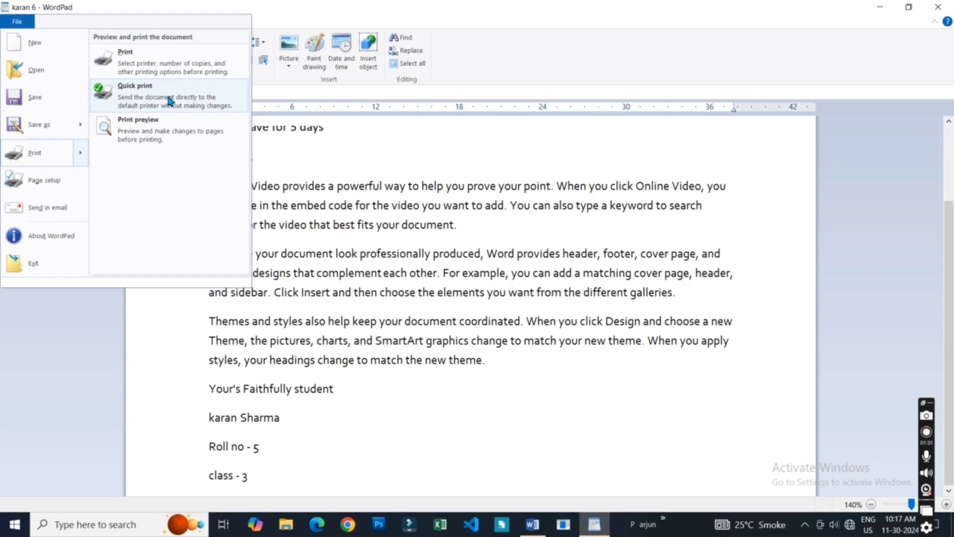
click(164, 130)
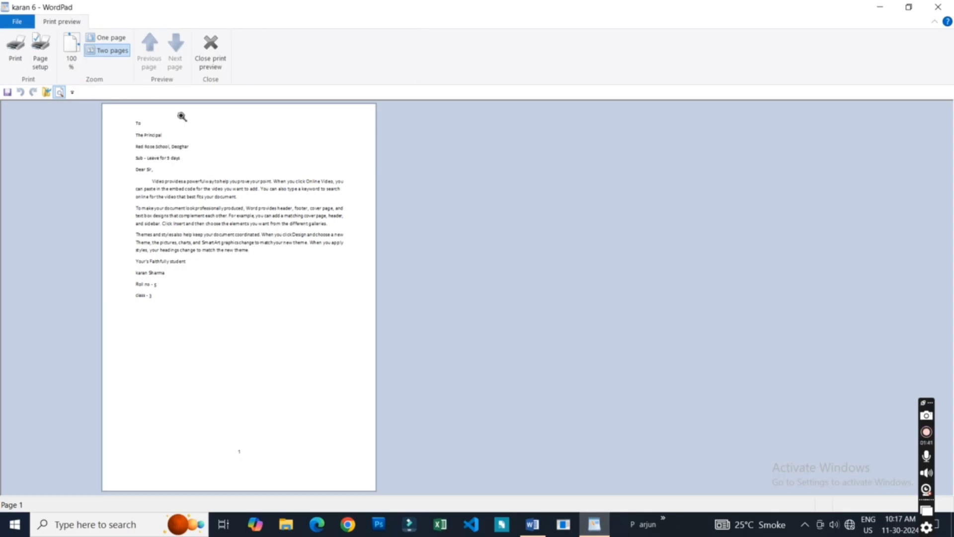
click(211, 50)
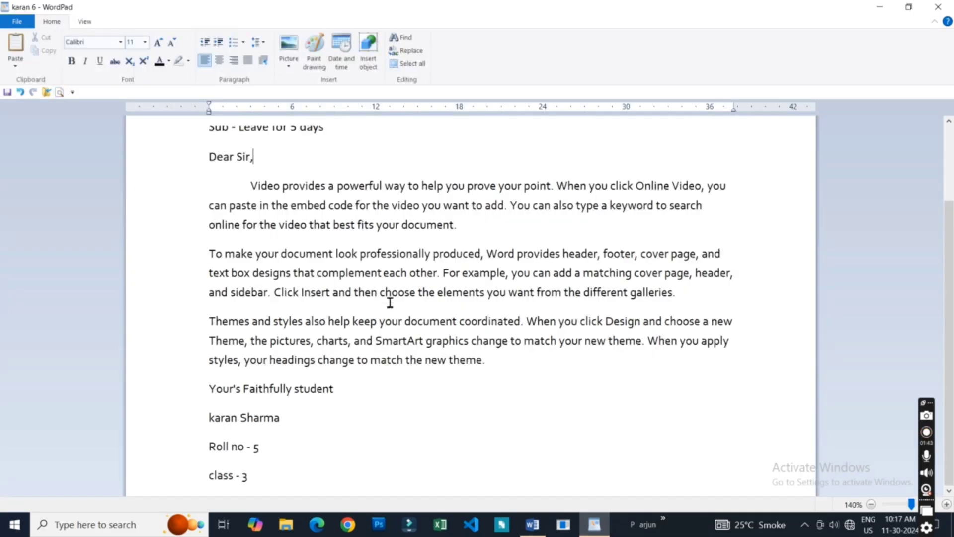
- Look through the letter from start to end, compare it with its print preview, and return to editing
scroll(947, 173, up, 3)
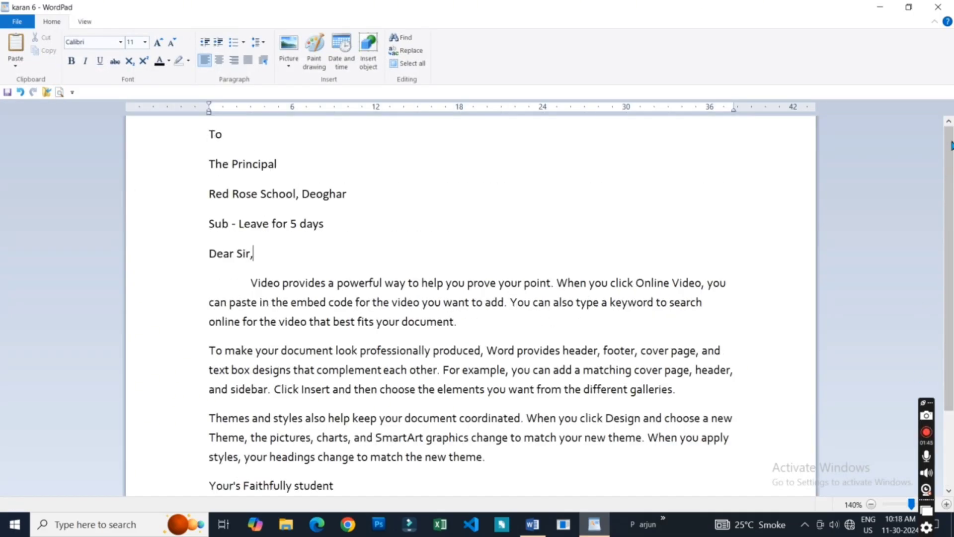
scroll(950, 170, down, 1)
scroll(950, 171, down, 2)
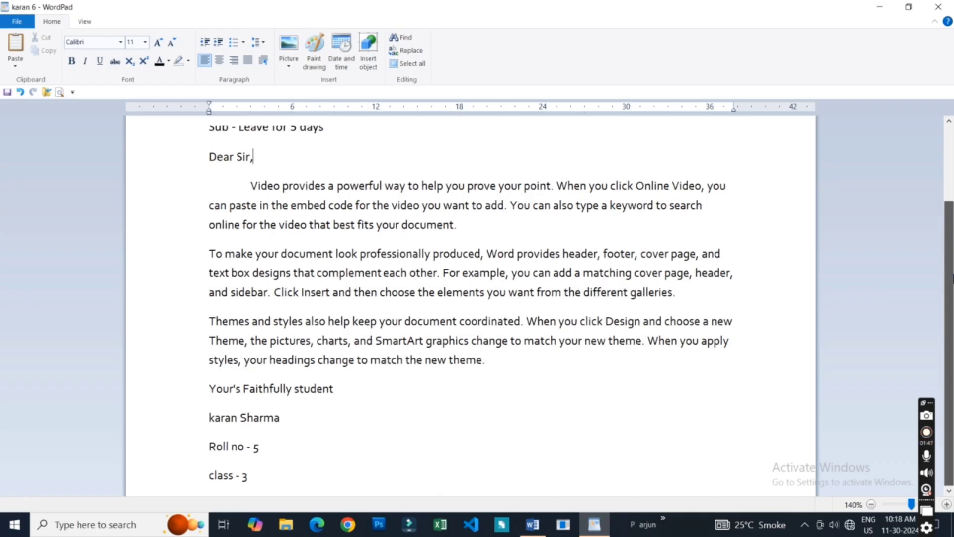
scroll(950, 187, up, 1)
drag(950, 188, 953, 131)
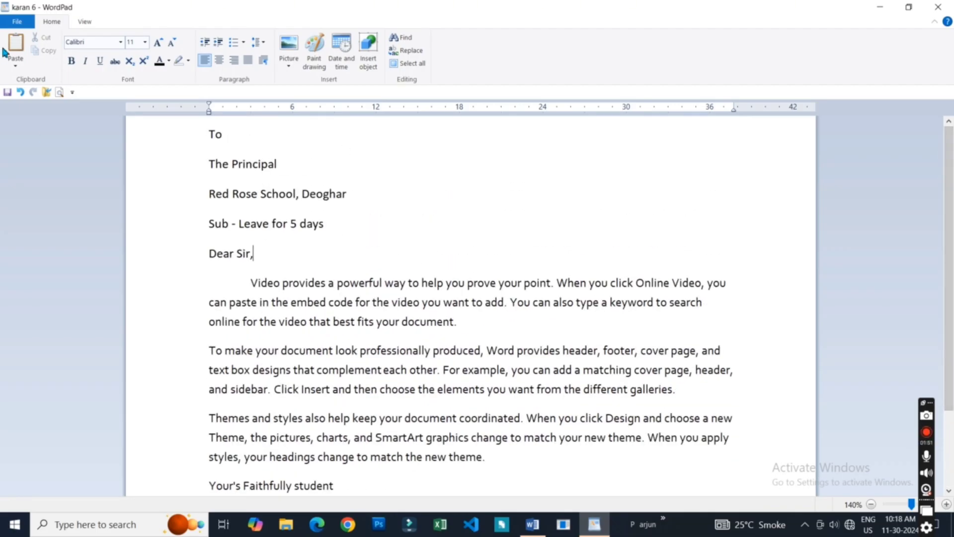
click(17, 22)
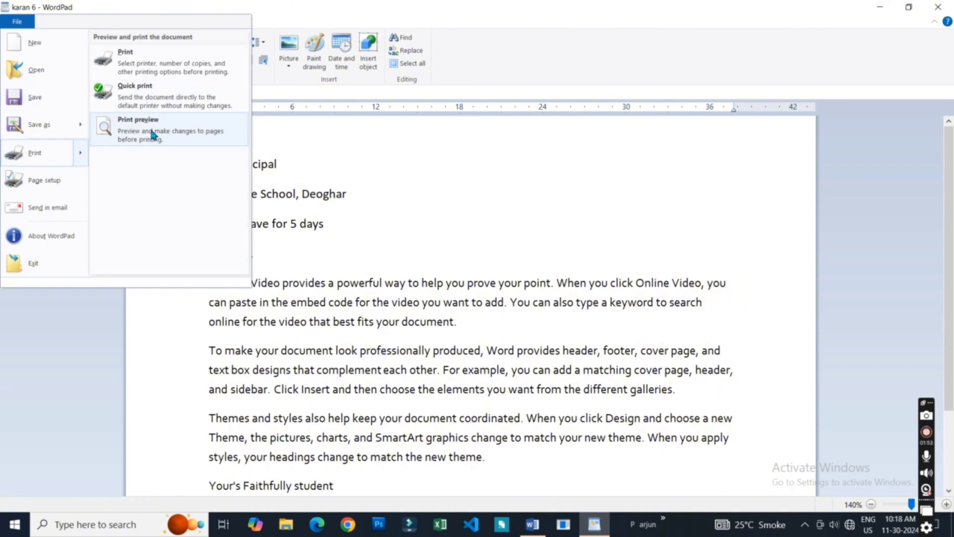
click(151, 132)
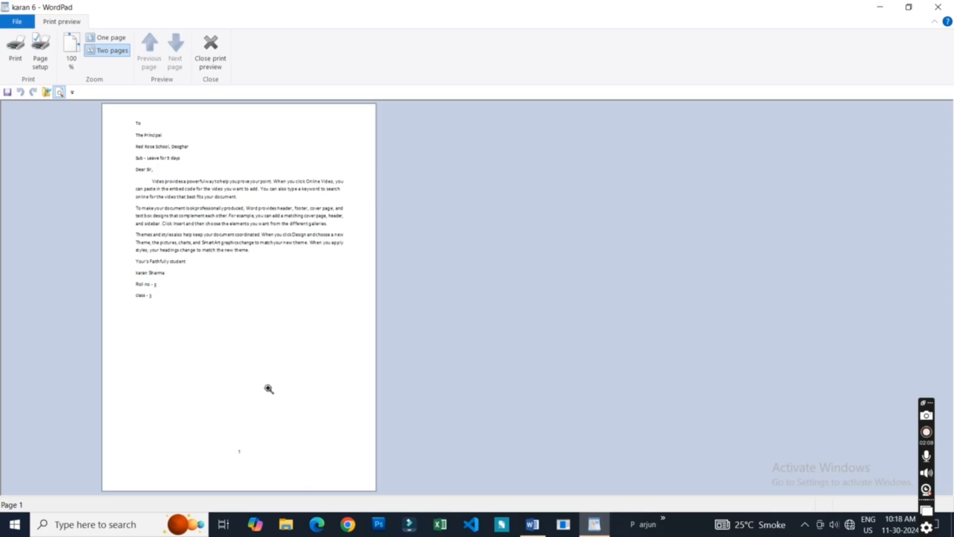
click(210, 45)
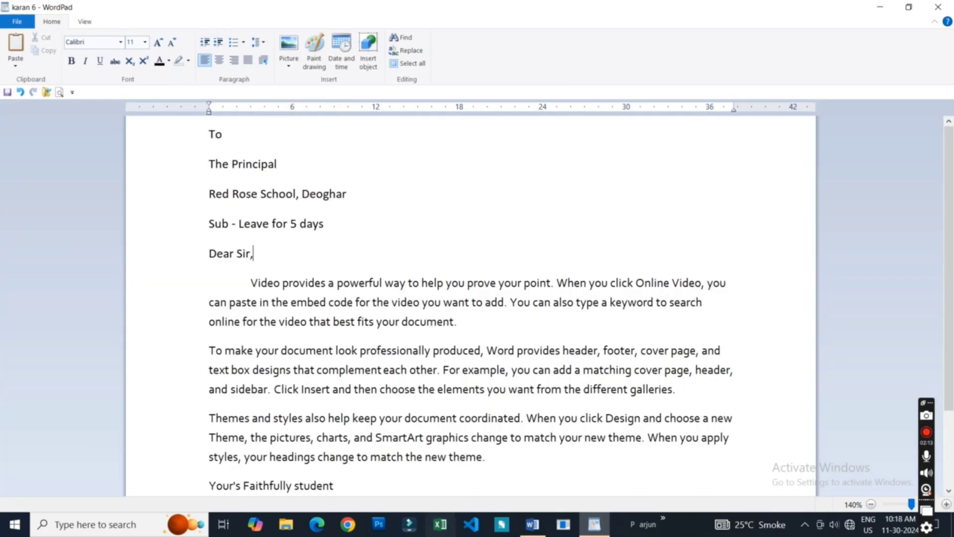
click(441, 524)
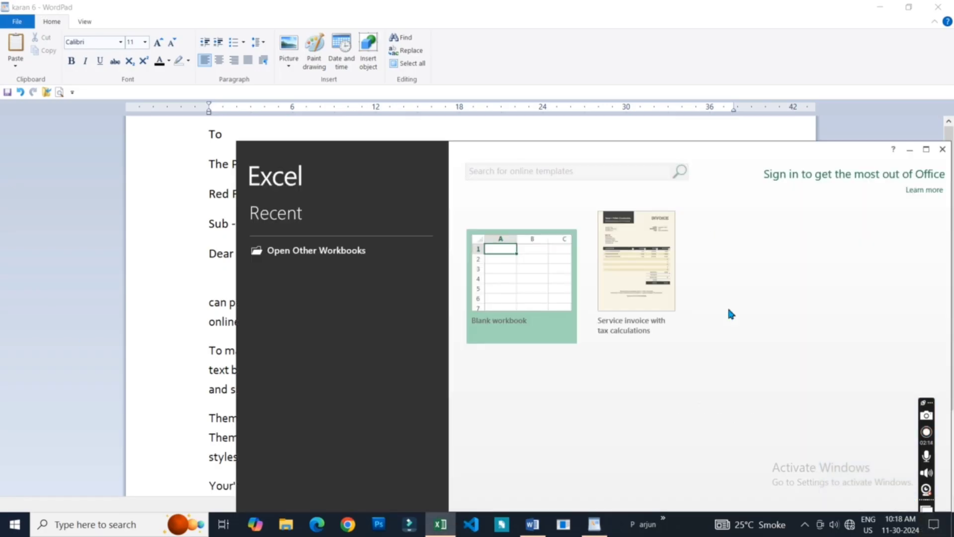
click(946, 151)
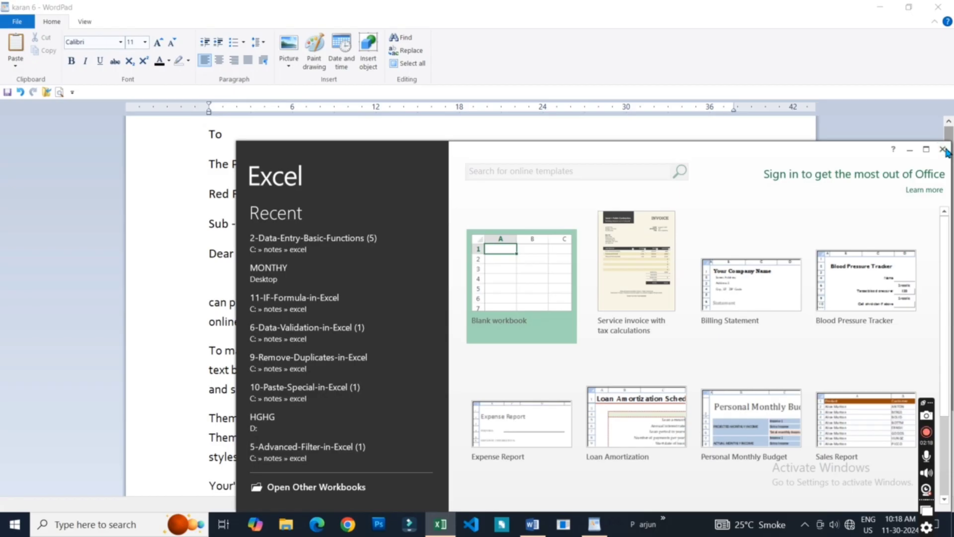
click(946, 151)
click(244, 456)
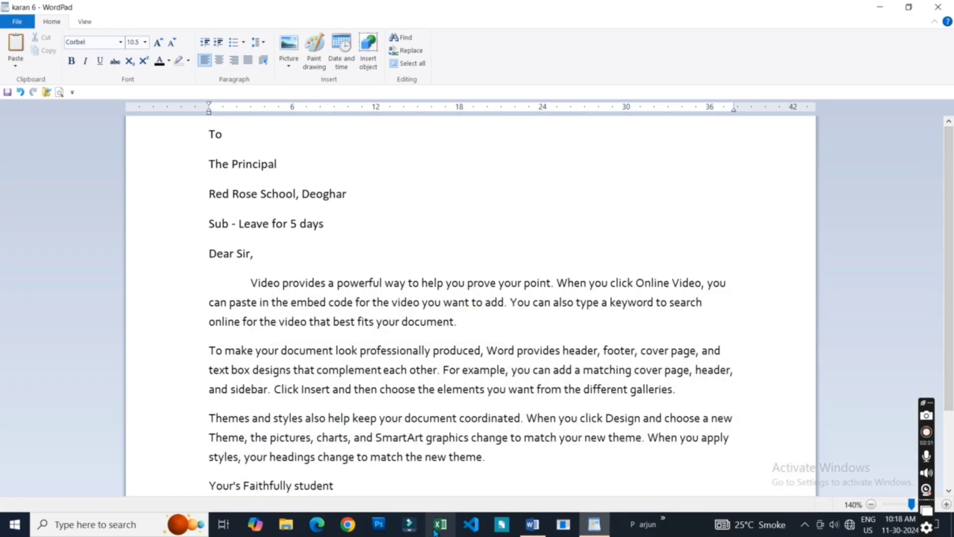
click(172, 284)
click(260, 245)
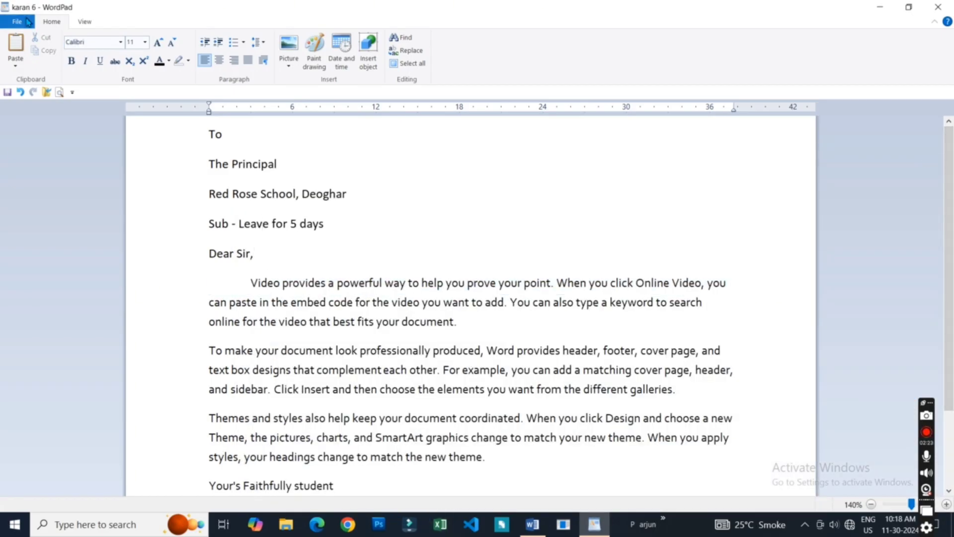
- Bring up the Page Setup settings for the letter and choose A4 as the paper size
click(18, 23)
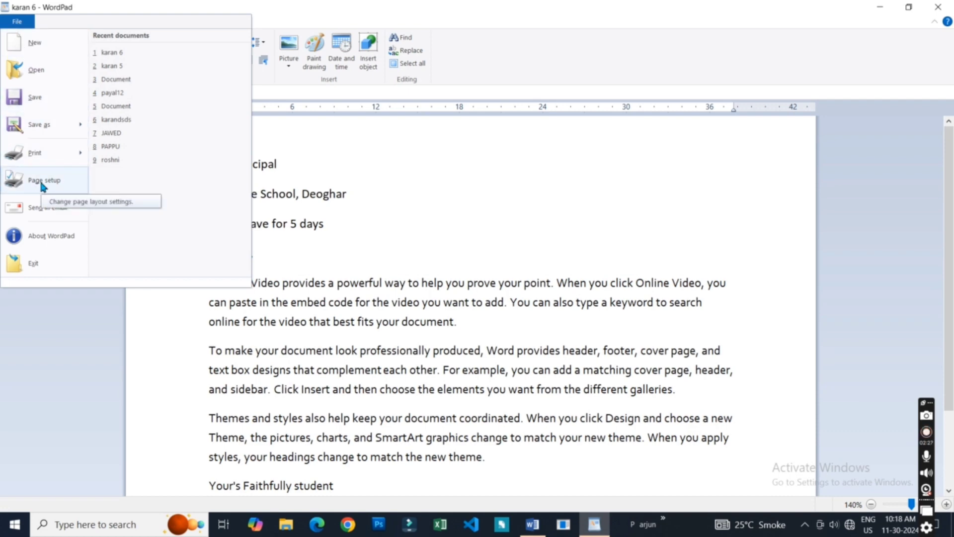
mouse_move(35, 154)
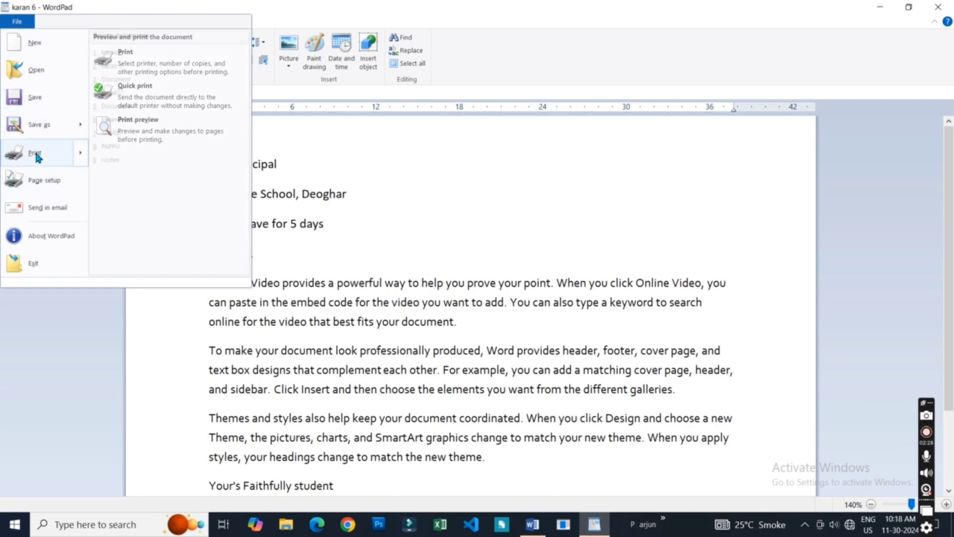
click(37, 180)
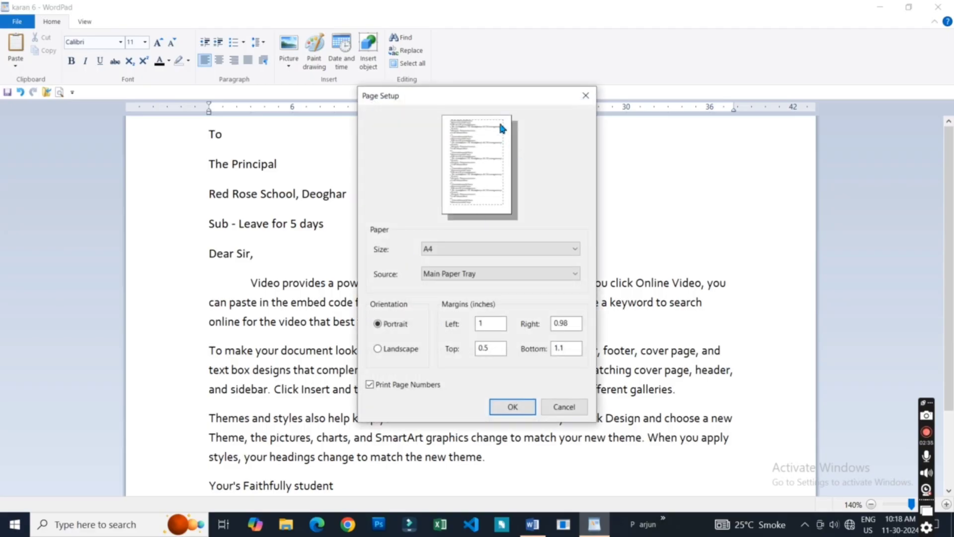
drag(481, 92, 427, 144)
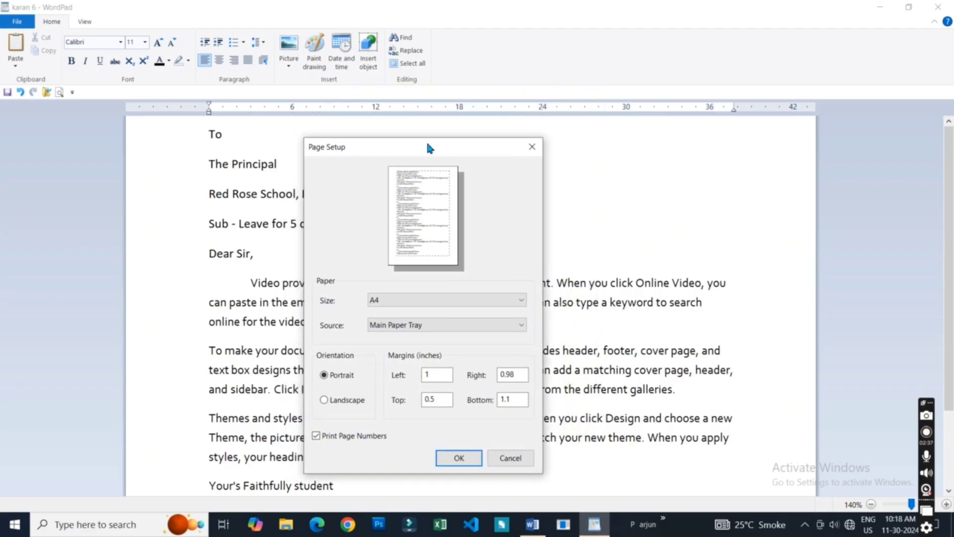
click(403, 304)
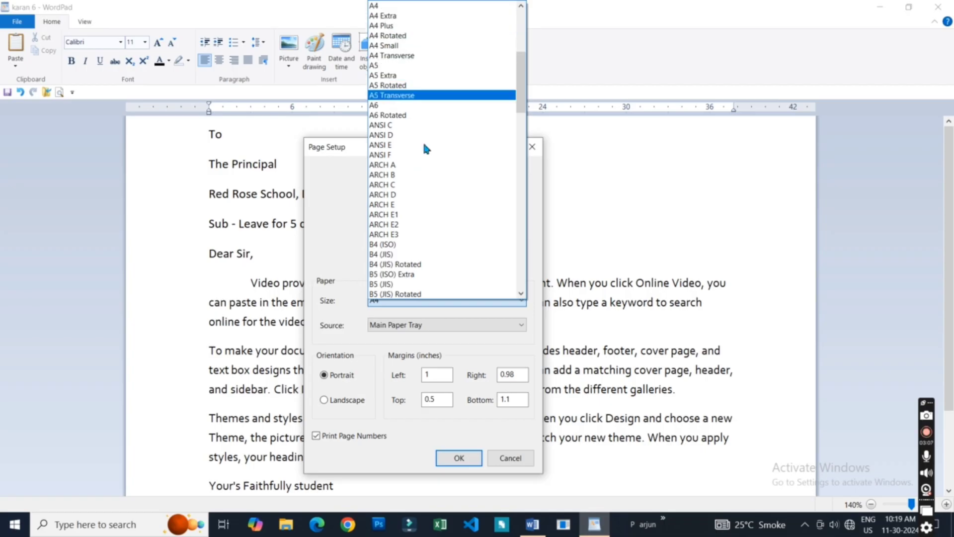
click(415, 6)
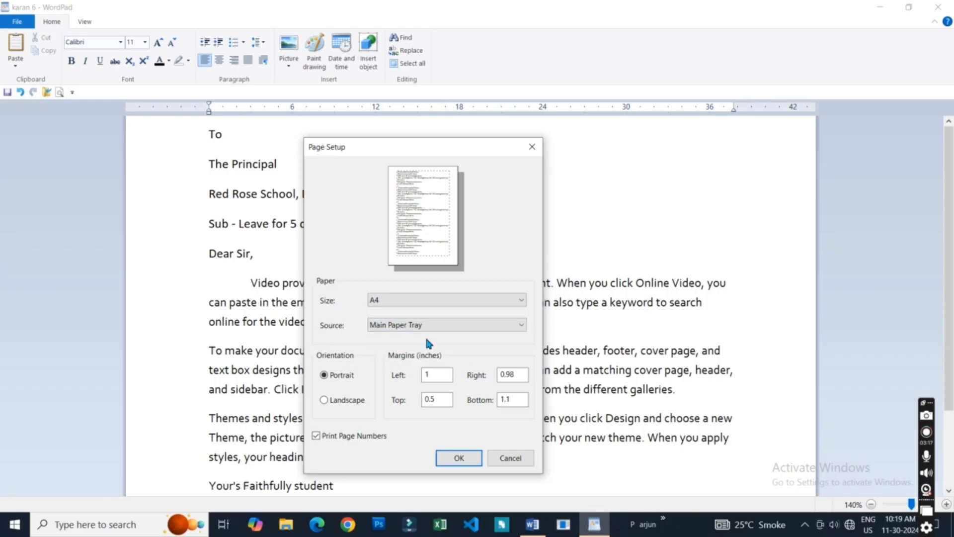
- Examine the available paper source choices in Page Setup, keeping Main Paper Tray selected
click(435, 323)
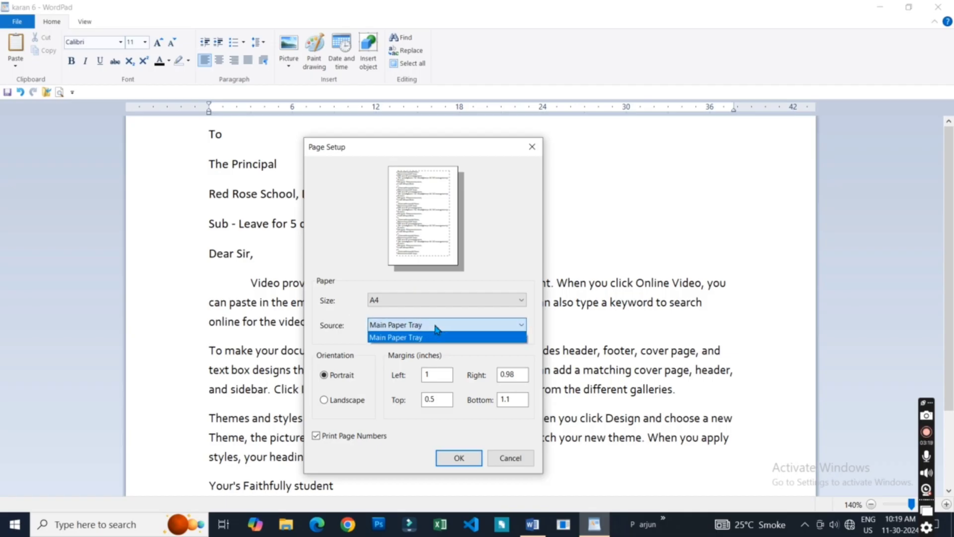
click(436, 327)
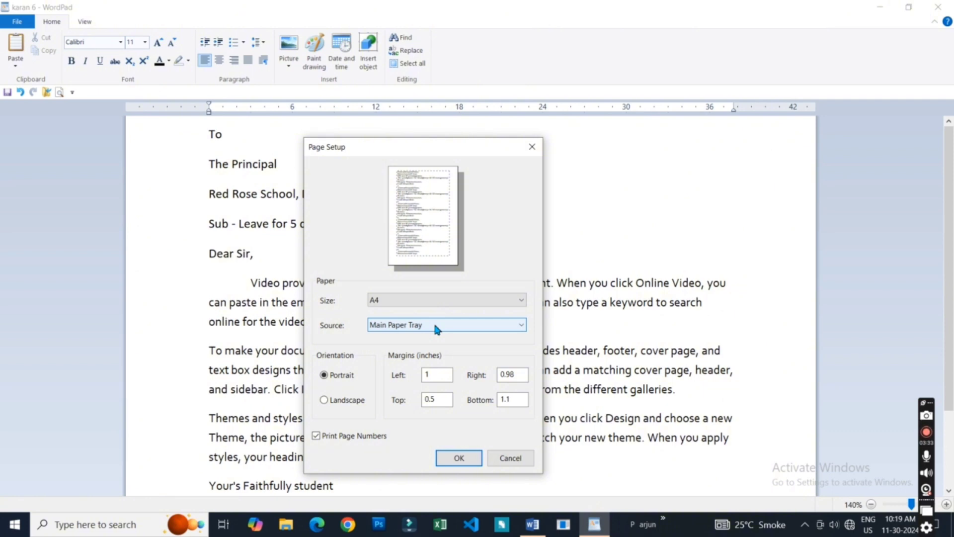
click(435, 325)
click(435, 325)
click(435, 326)
click(437, 329)
click(446, 326)
click(446, 327)
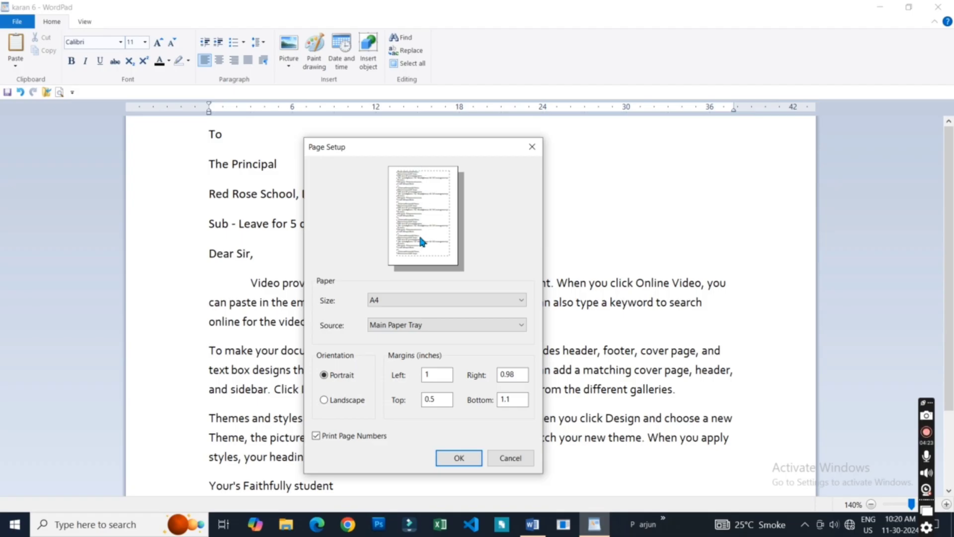
- Switch the page to landscape and set the left, right and top margins to 0 and the bottom margin to 1 inch
click(340, 401)
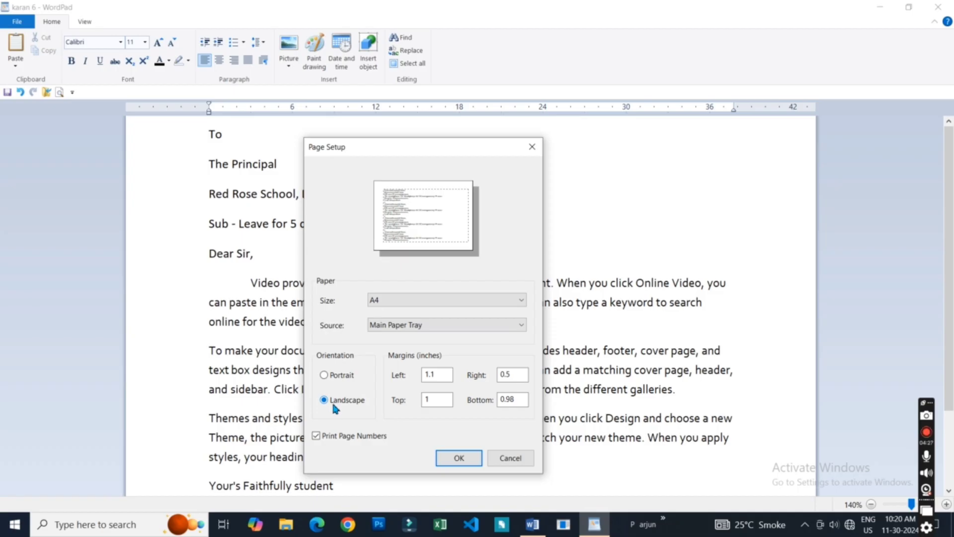
click(437, 379)
drag(437, 379, 399, 379)
text(0)
key(Tab)
text(0)
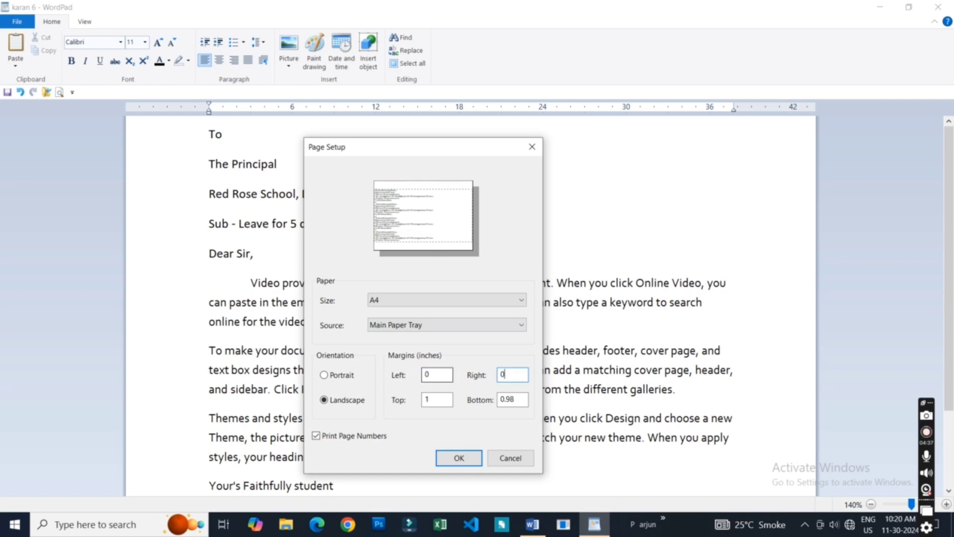
key(Tab)
text(0)
key(Tab)
text(1)
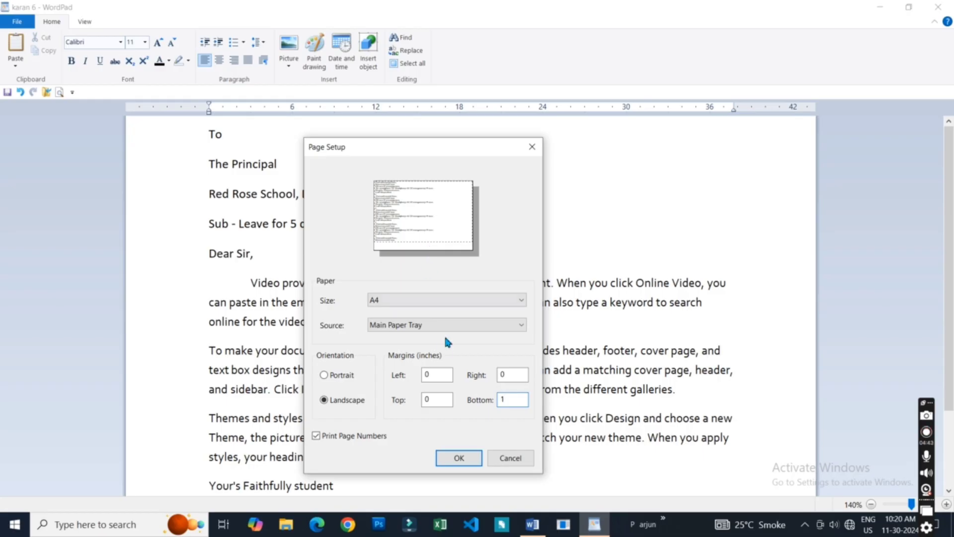
- Set all four page margins to 1 inch and apply the page setup
double_click(437, 375)
text(1)
key(Tab)
text(1)
key(Tab)
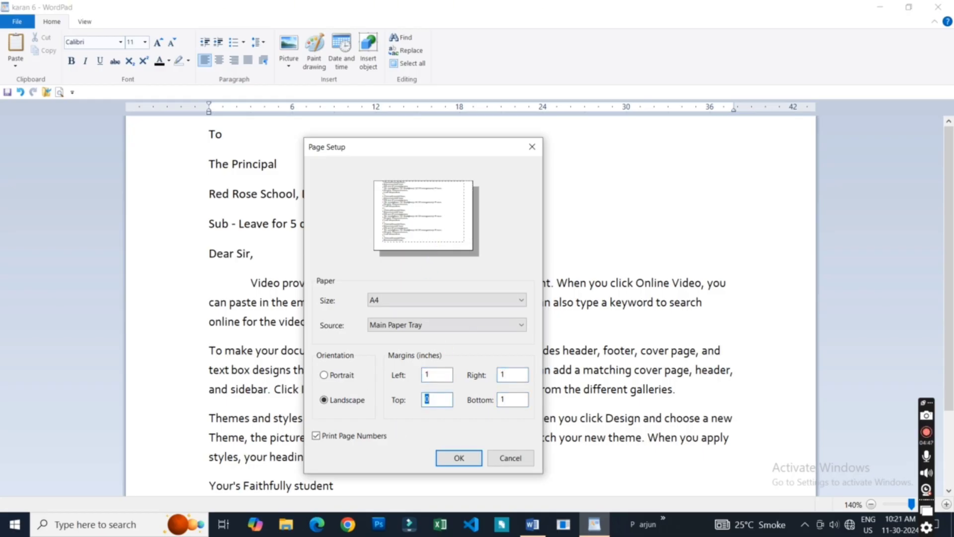
text(1)
key(Tab)
text(1)
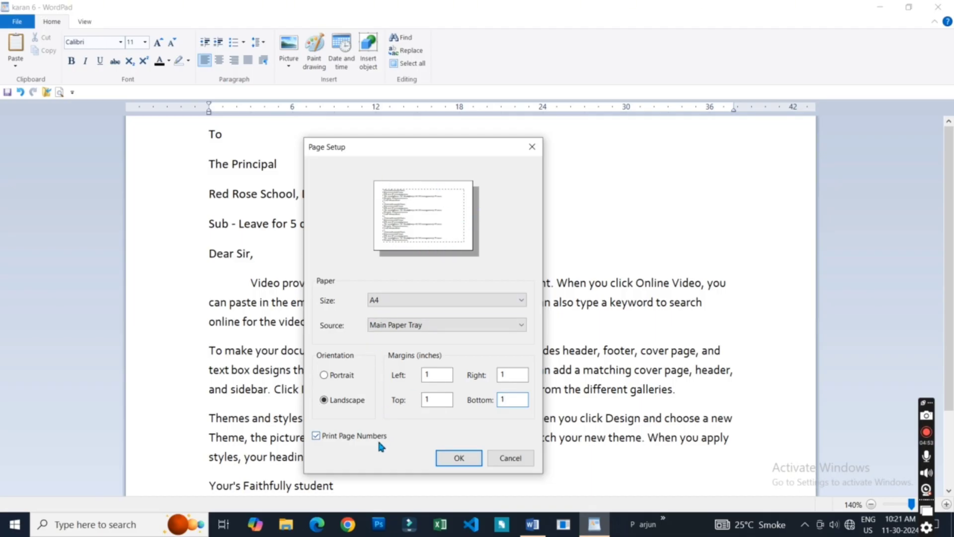
click(457, 457)
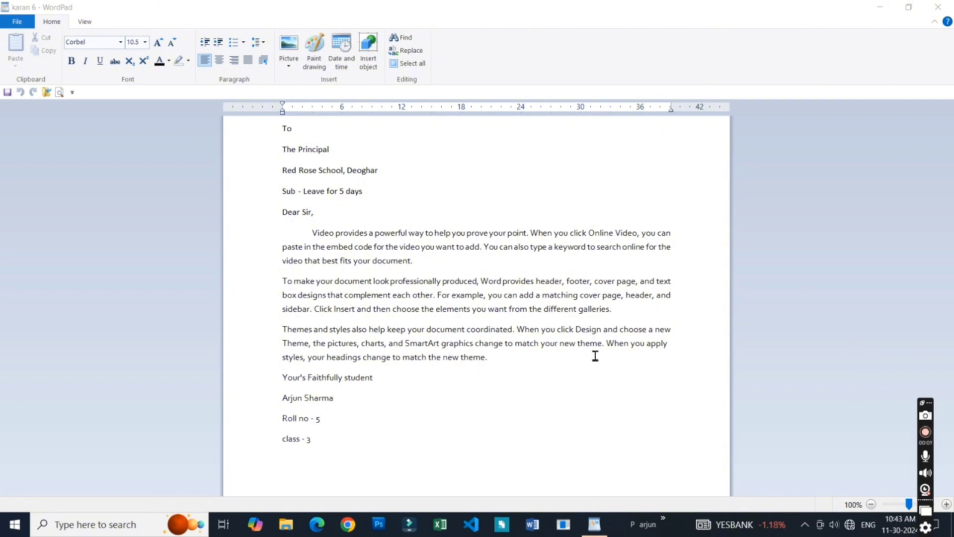
- Look over the zoom, show or hide, word wrap and measurement unit commands, and return to the editing commands
click(281, 213)
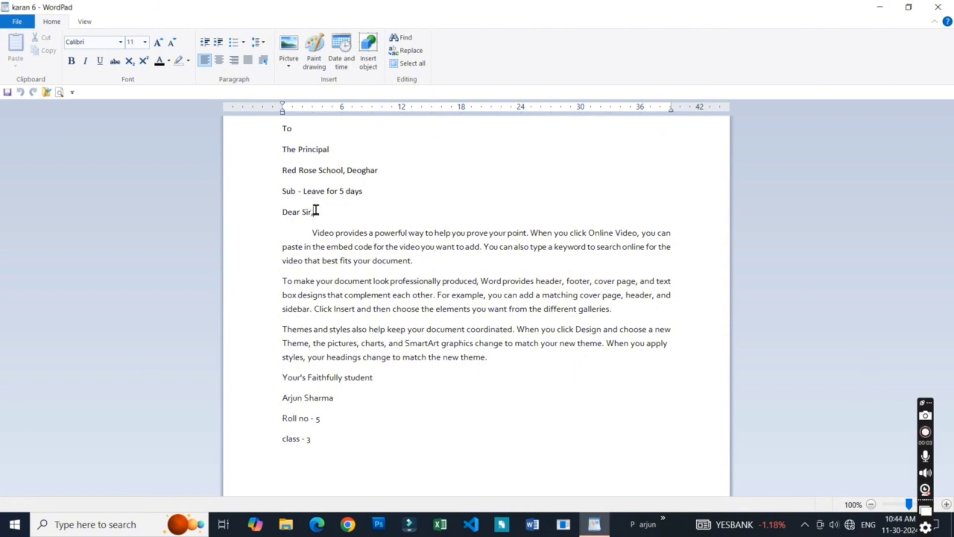
click(344, 436)
click(85, 22)
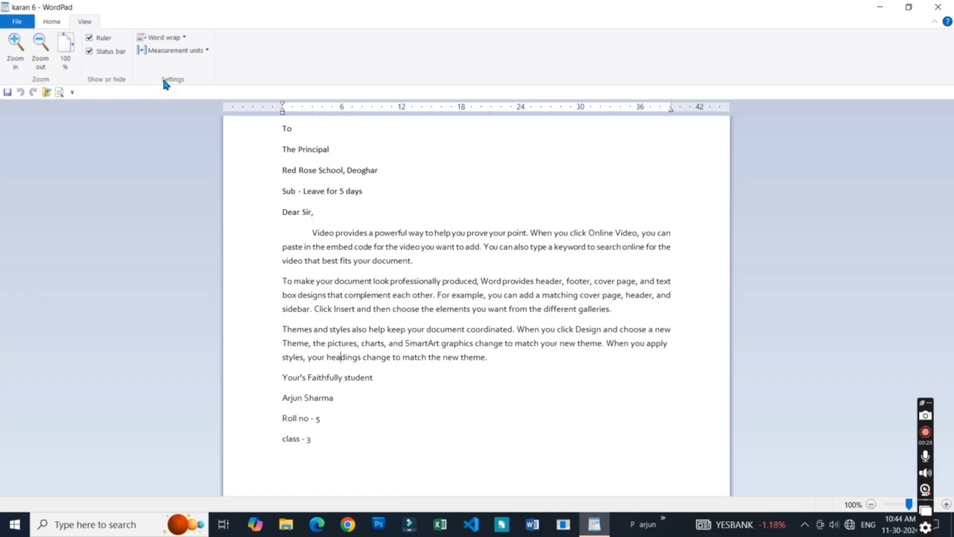
click(54, 23)
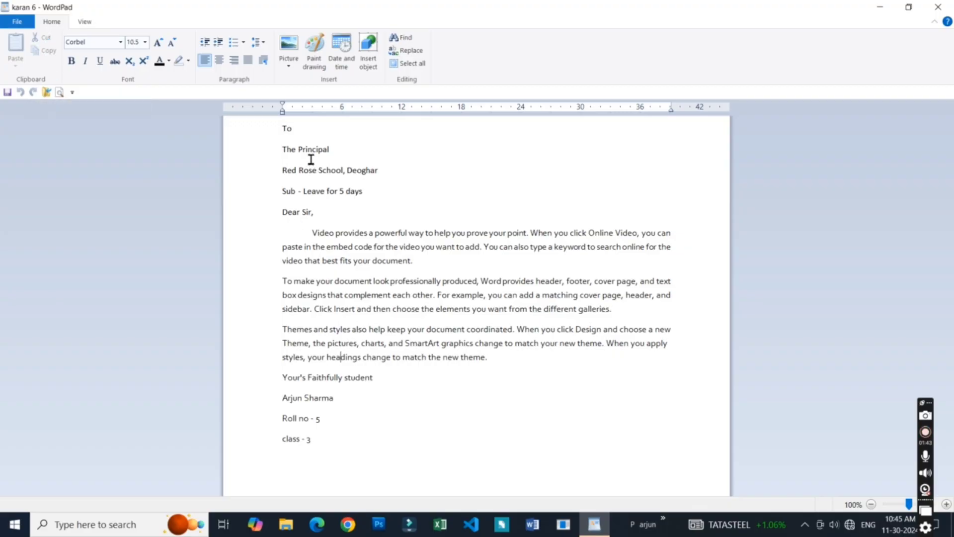
- Cut the line "Red Rose School, Deoghar" from the letter's address and paste it at the end of the first body paragraph
click(316, 128)
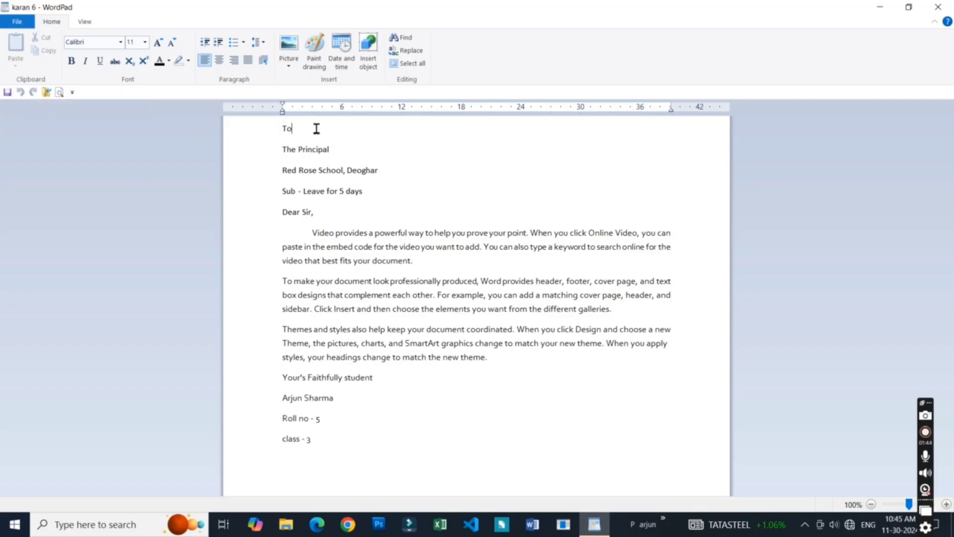
click(947, 505)
click(947, 504)
click(947, 505)
click(947, 505)
click(947, 504)
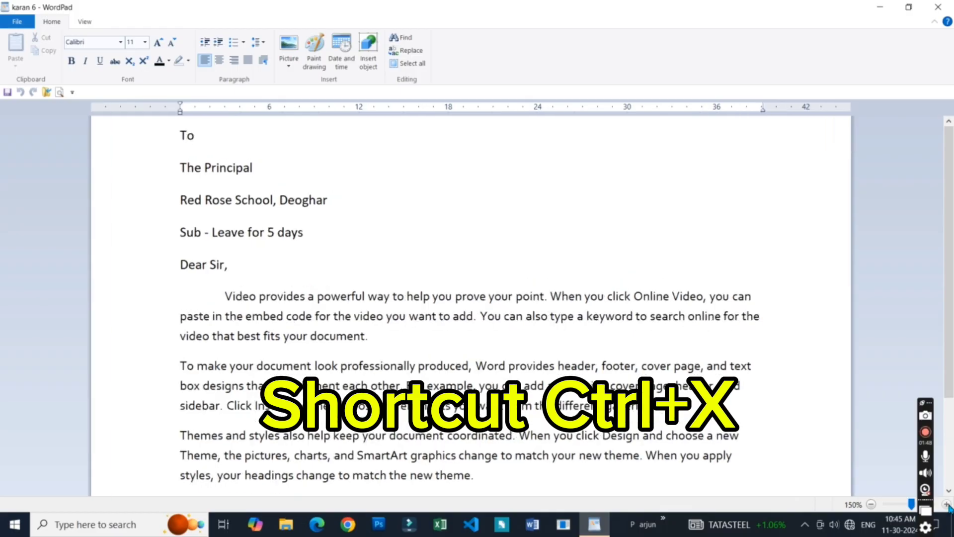
drag(947, 307, 947, 259)
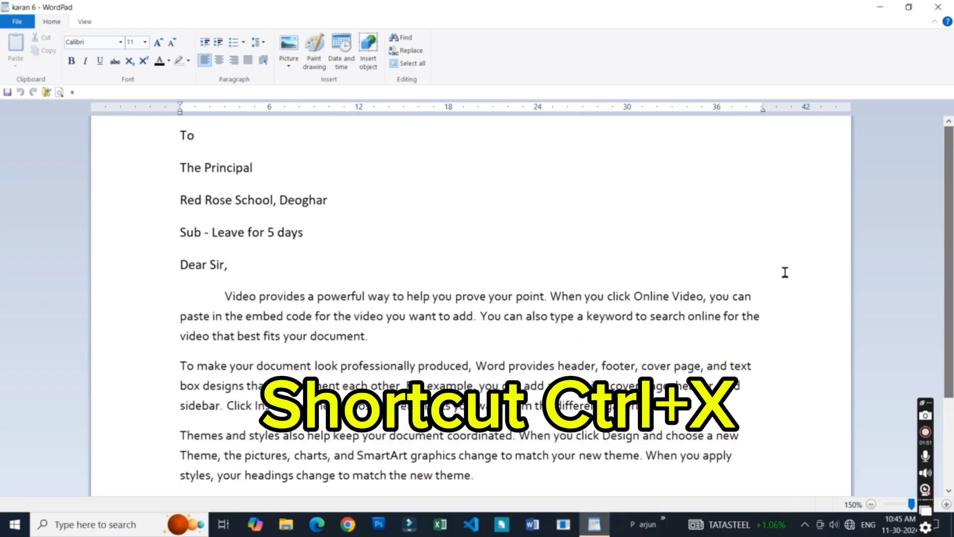
click(356, 209)
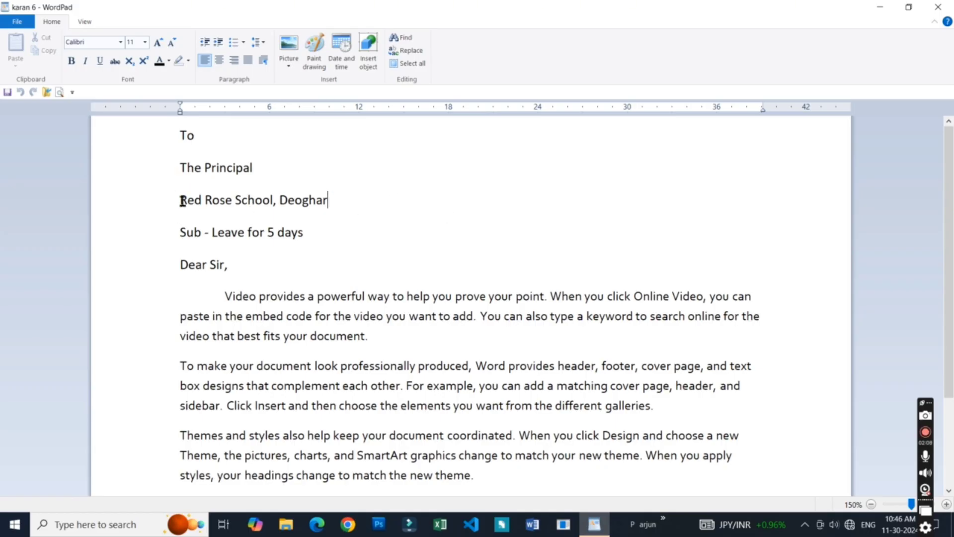
drag(182, 200, 326, 199)
click(393, 342)
drag(182, 201, 332, 201)
key(super+c)
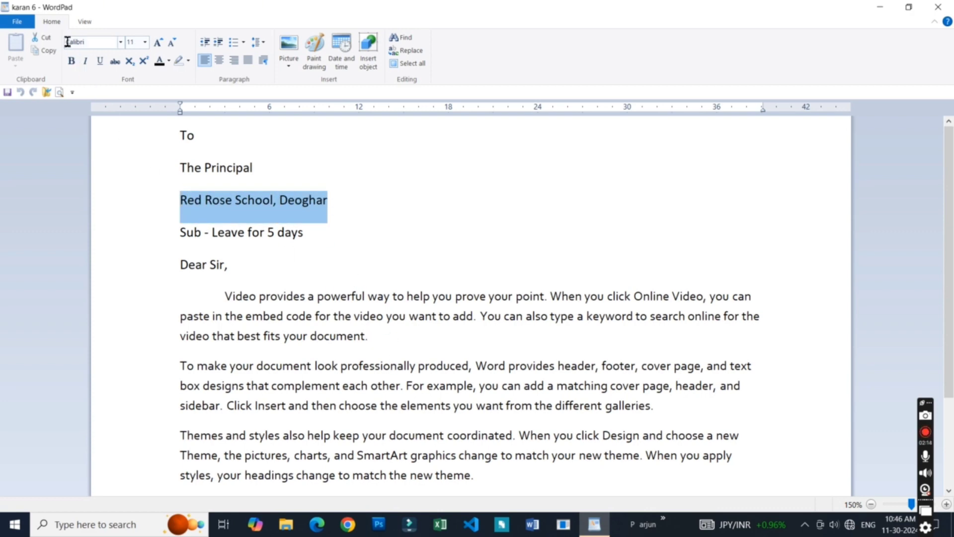
click(48, 35)
click(397, 340)
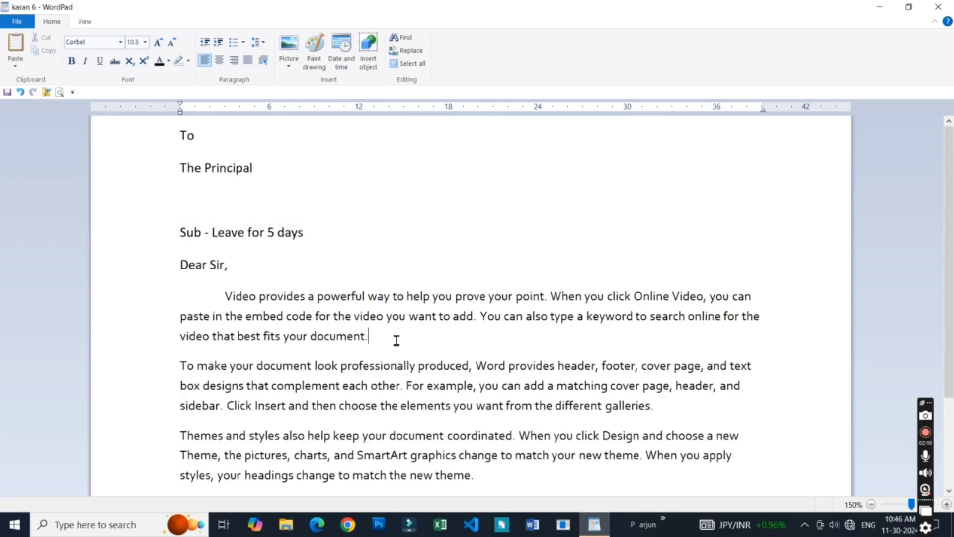
click(16, 45)
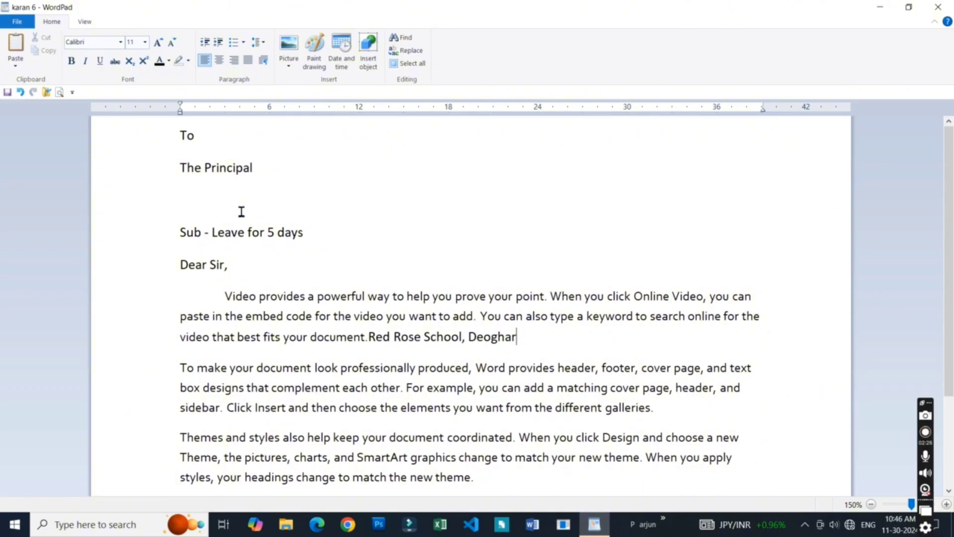
- Undo the paste and the cut of the school line, and clear the selection
key(ctrl+z)
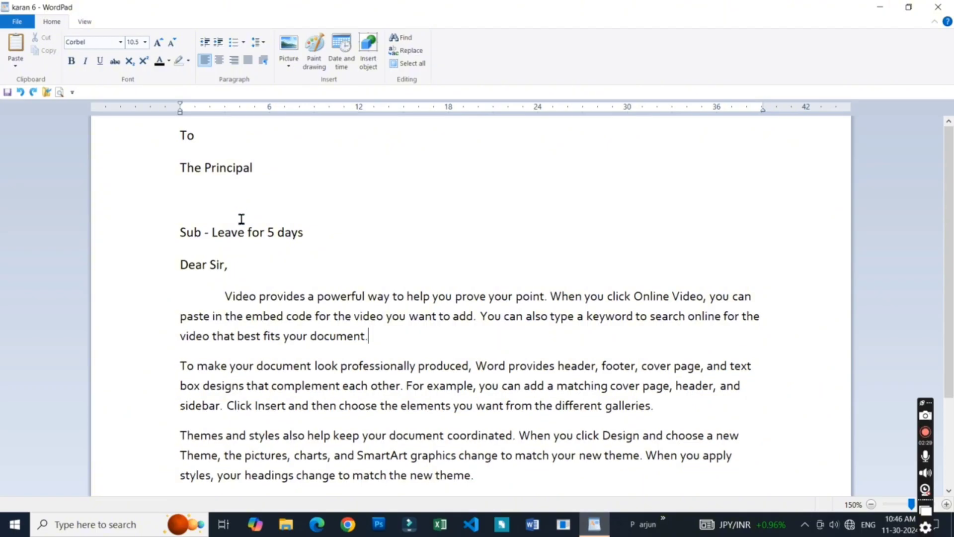
key(ctrl+z)
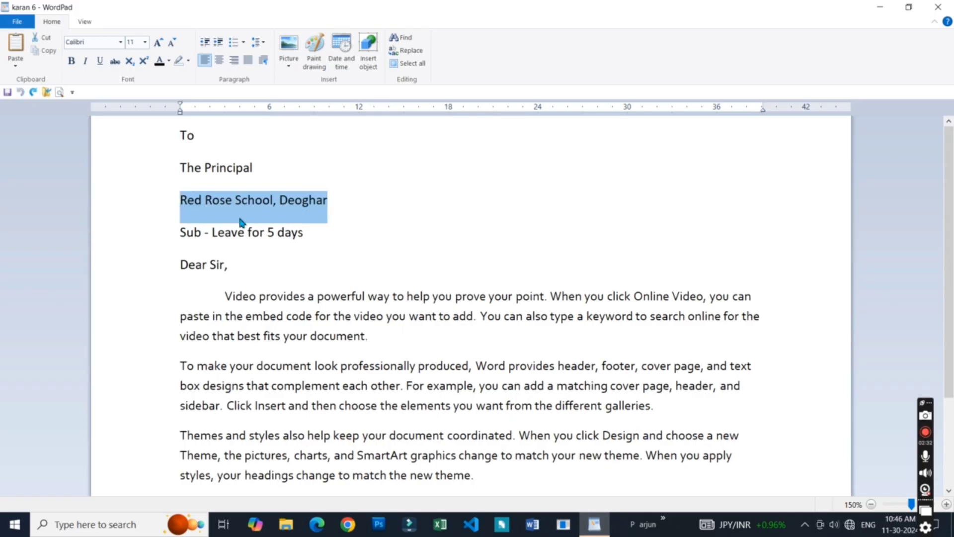
click(241, 219)
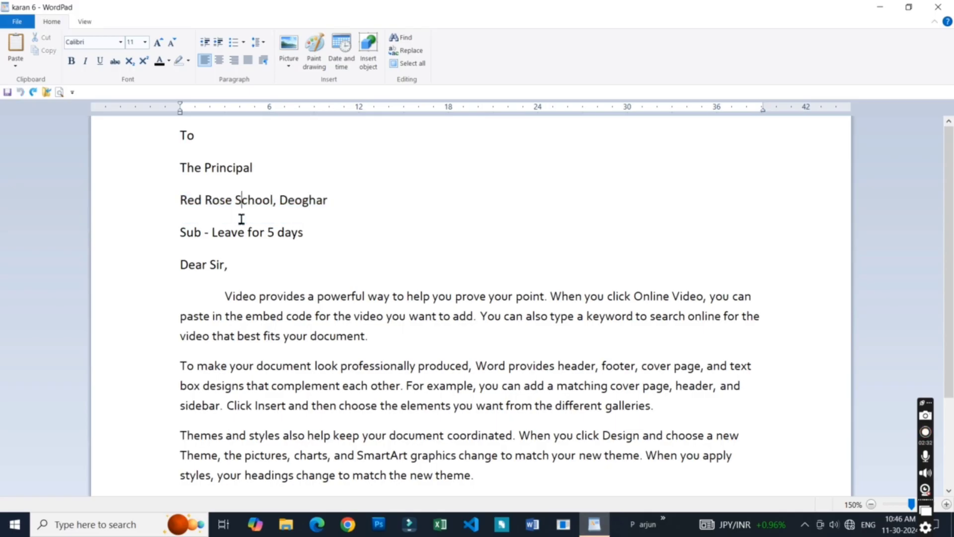
- Copy the address line "Red Rose School, Deoghar" and paste the copy at the end of the first body paragraph
click(336, 203)
key(ctrl)
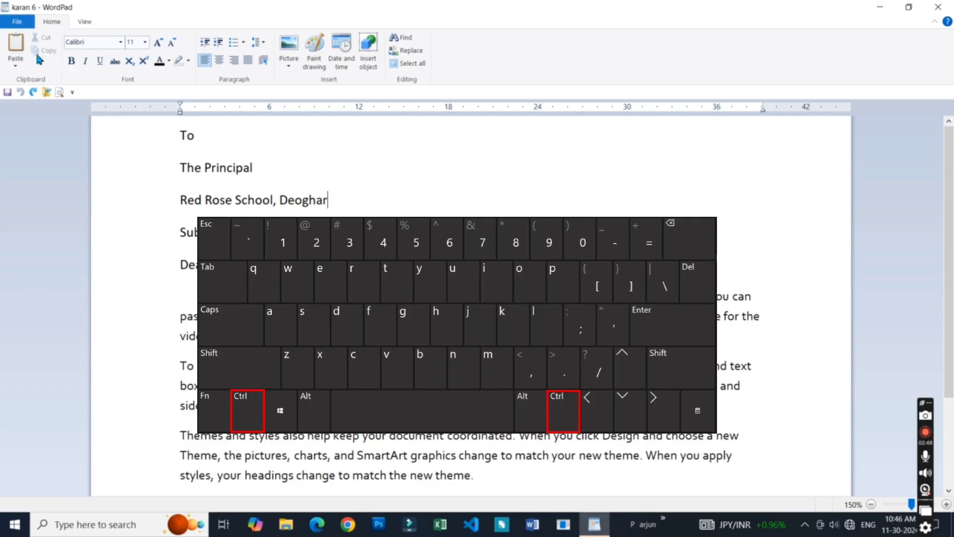
drag(332, 204, 173, 200)
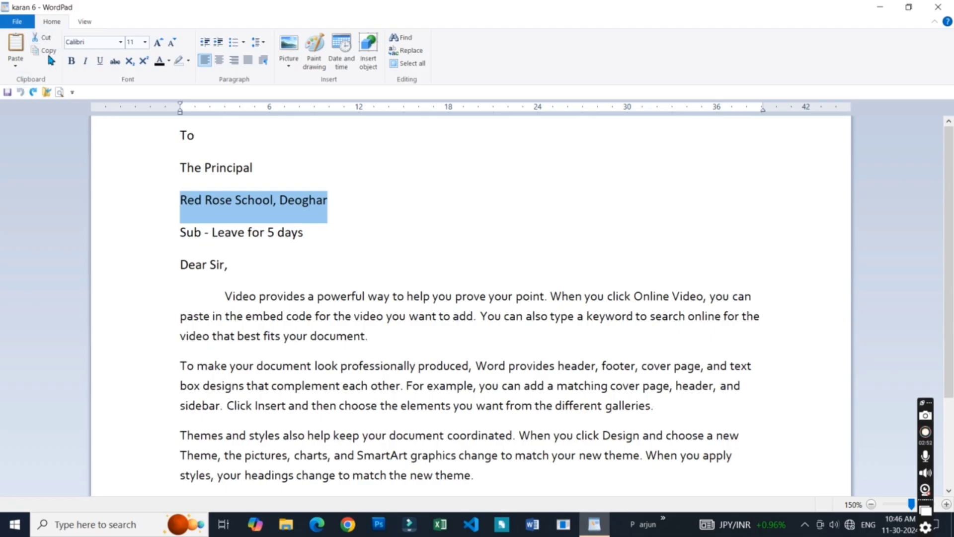
click(367, 212)
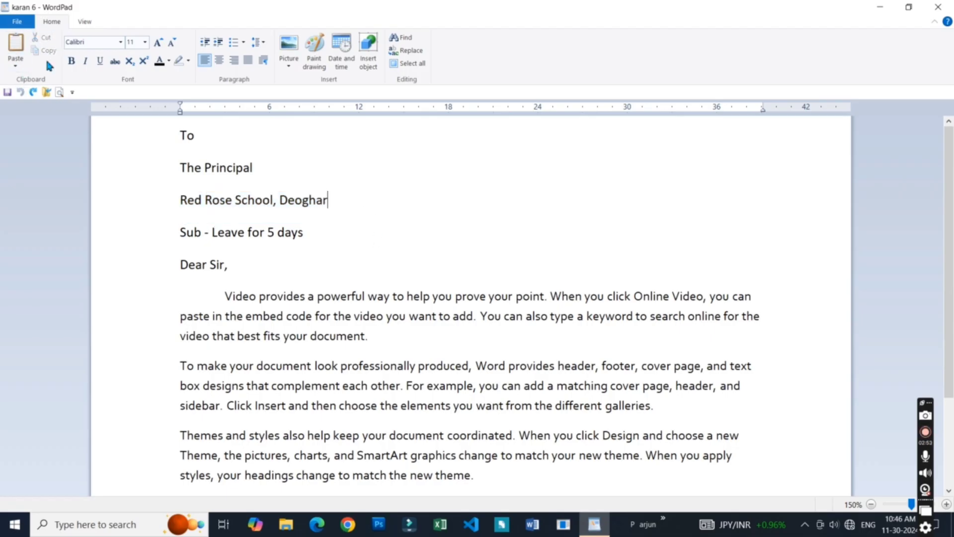
drag(335, 206, 187, 197)
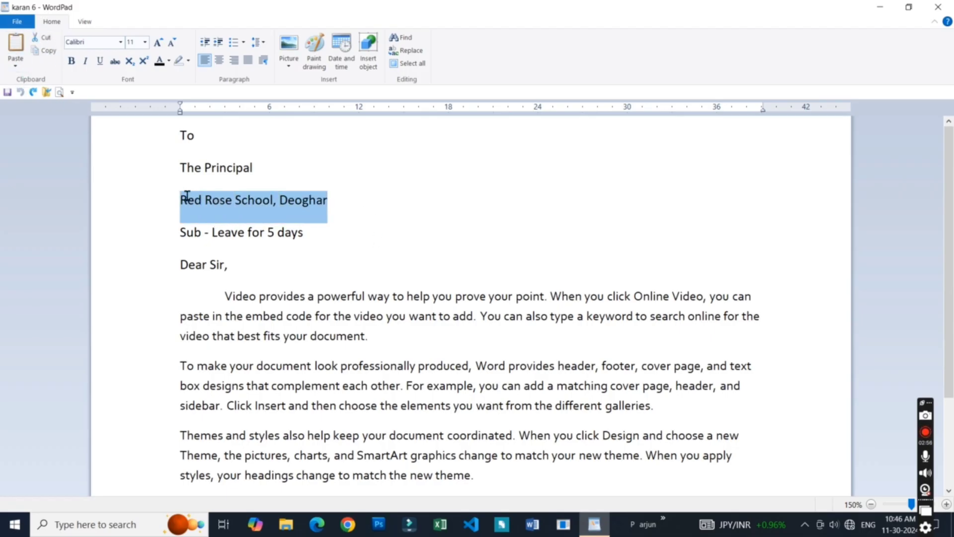
click(48, 52)
click(422, 341)
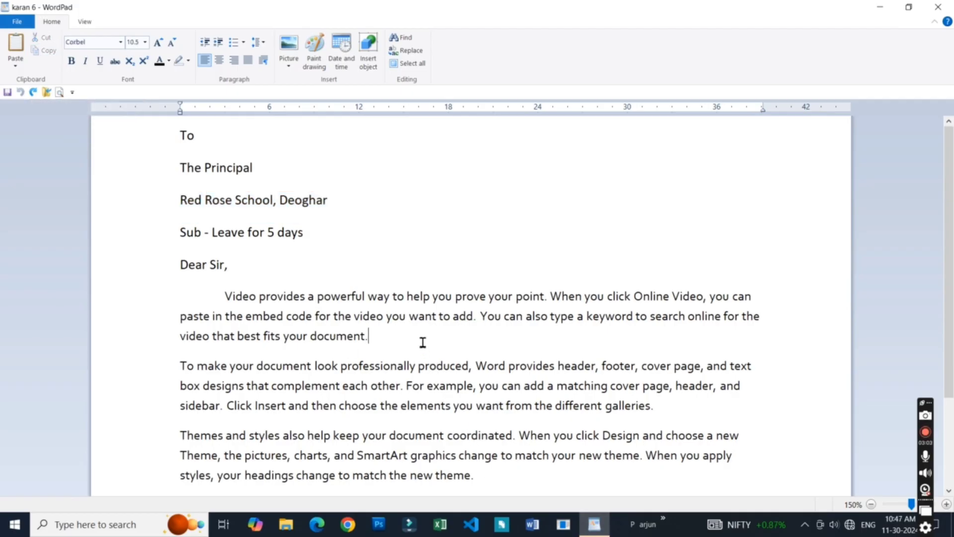
click(14, 48)
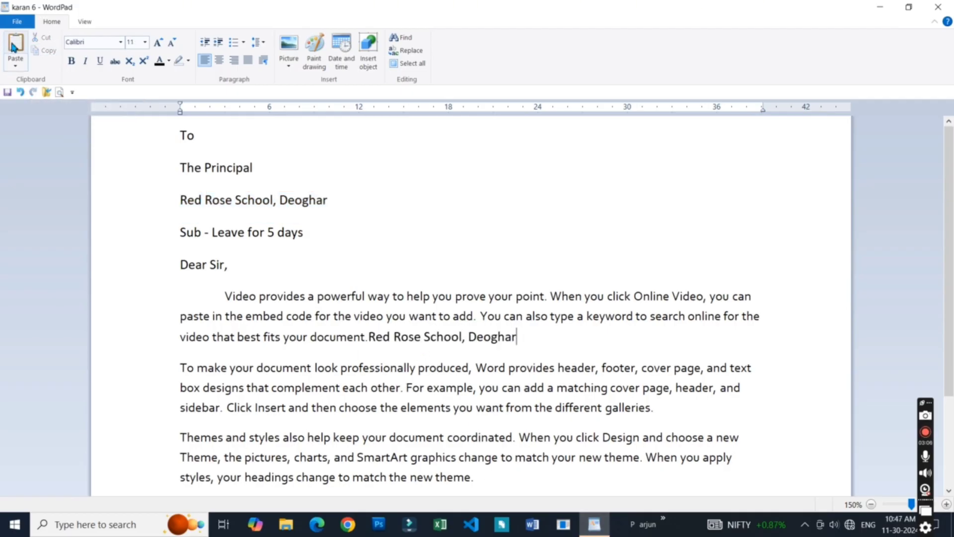
click(241, 209)
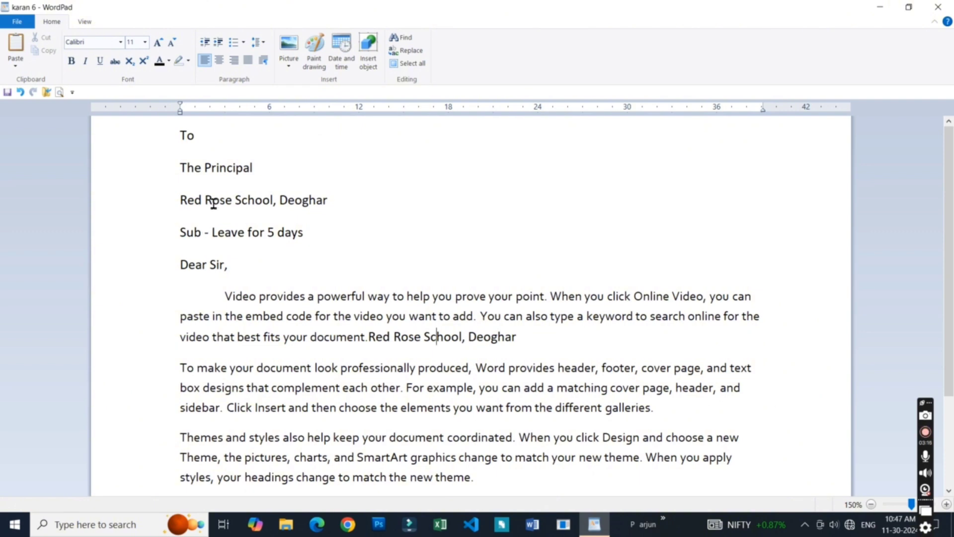
- Undo the paste of the school line after the first body paragraph and look at the available paste options
key(ctrl+z)
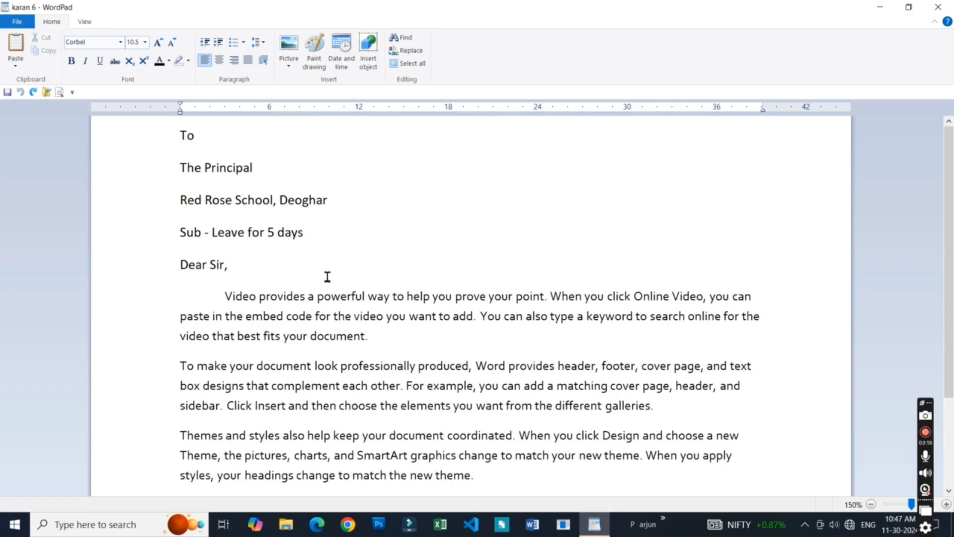
click(211, 197)
click(15, 66)
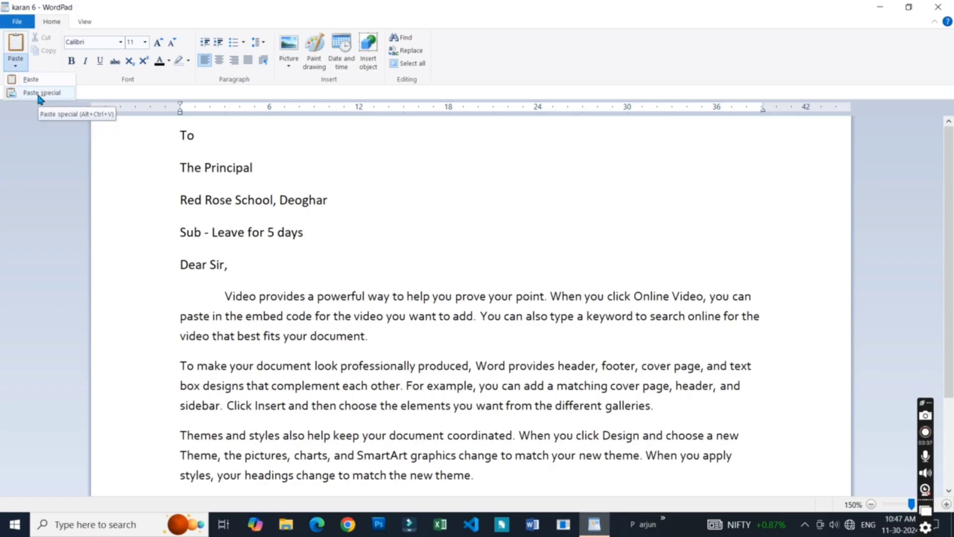
click(326, 240)
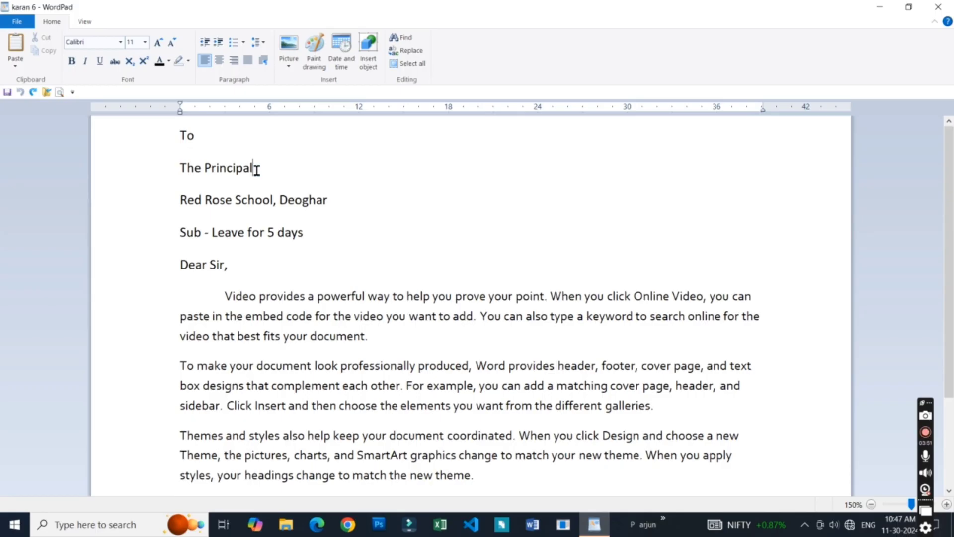
- Add a new line reading "krishna computer classes" below the subject line "Sub - Leave for 5 days"
click(304, 234)
key(Return)
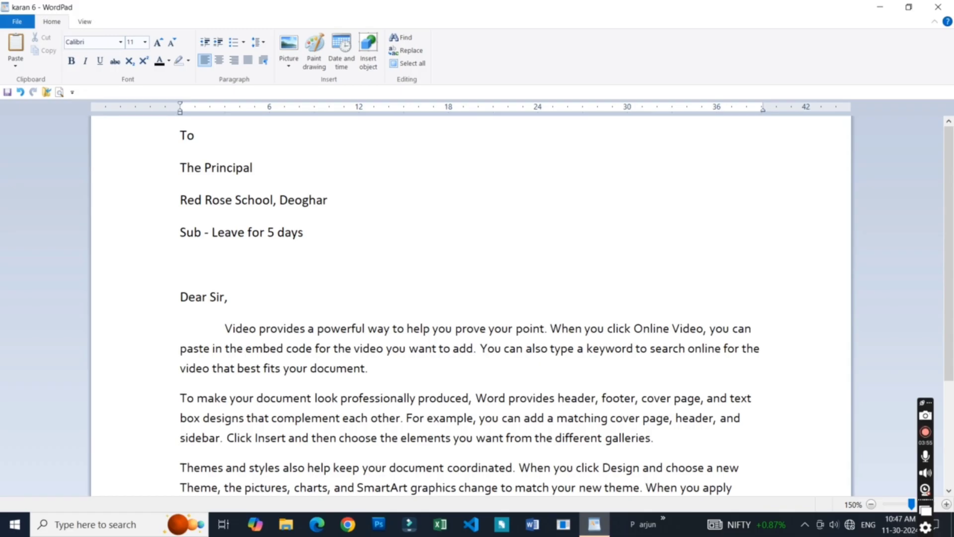
text(krishna computer classes)
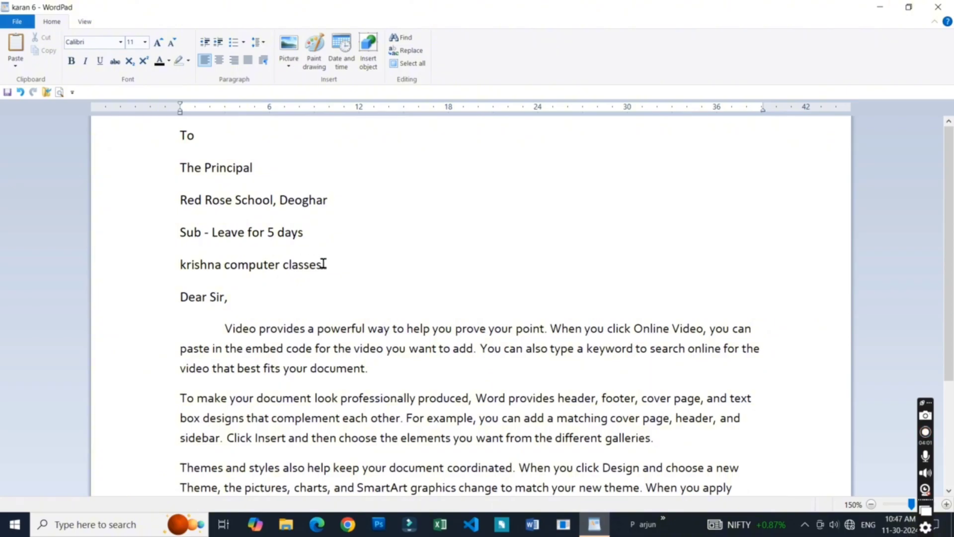
- Copy the line "krishna computer classes" and paste it as a Picture (Metafile) on a new line above "To"
drag(336, 279, 196, 279)
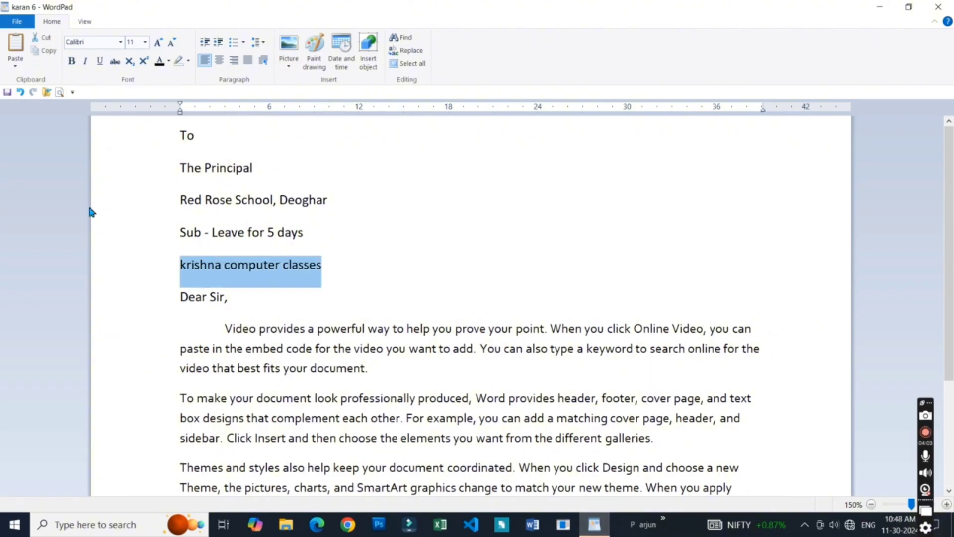
click(11, 64)
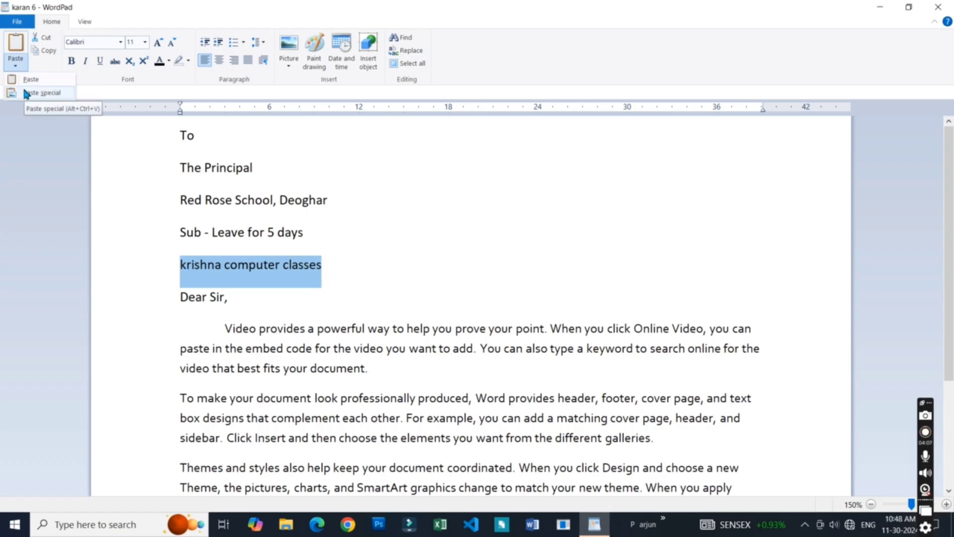
click(443, 372)
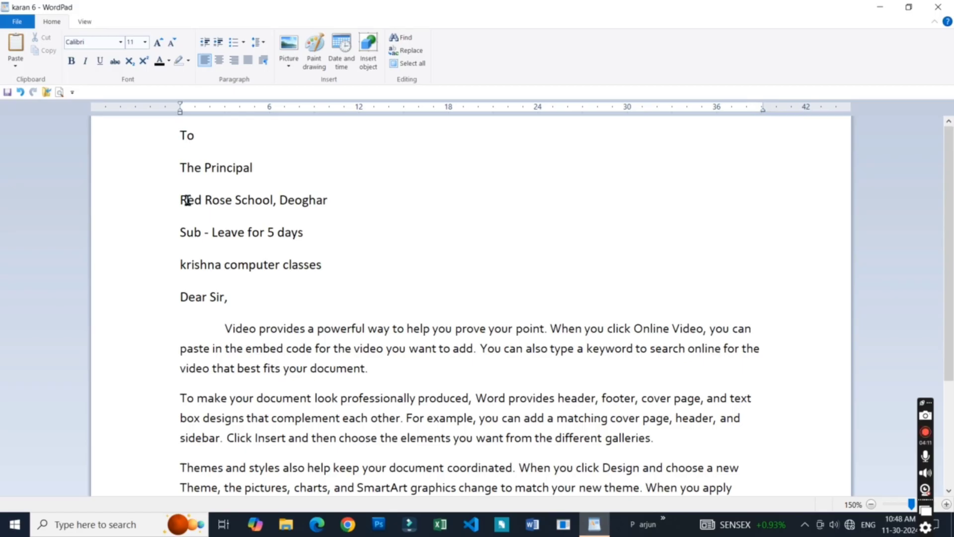
key(Return)
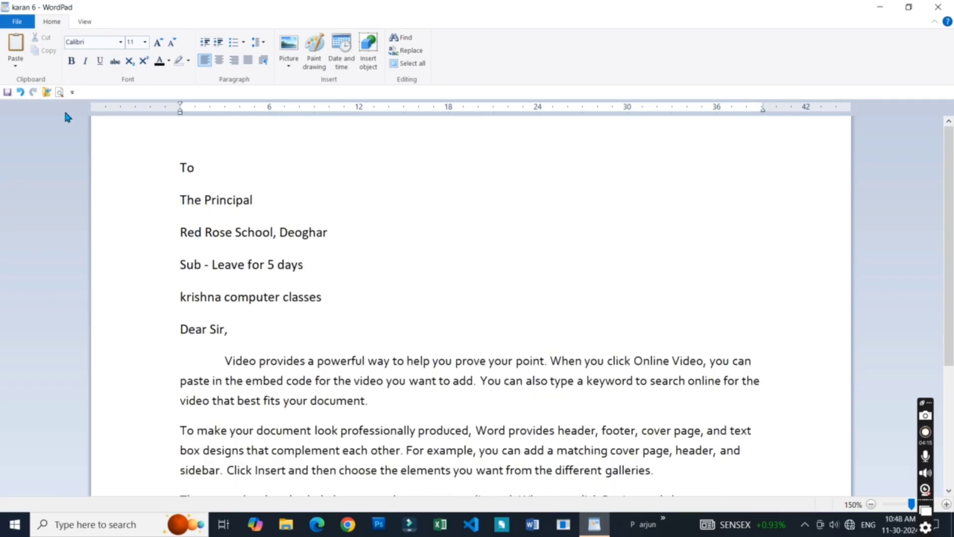
click(14, 69)
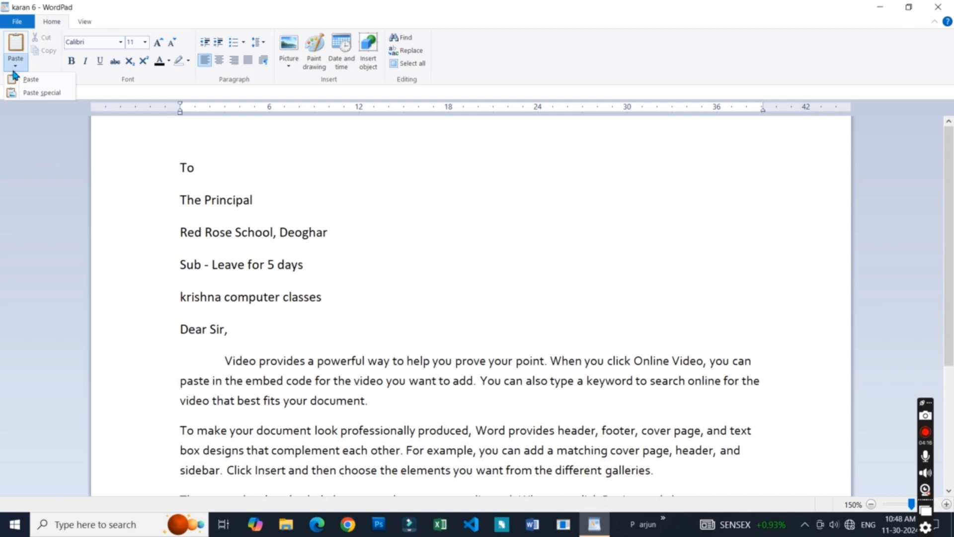
click(31, 93)
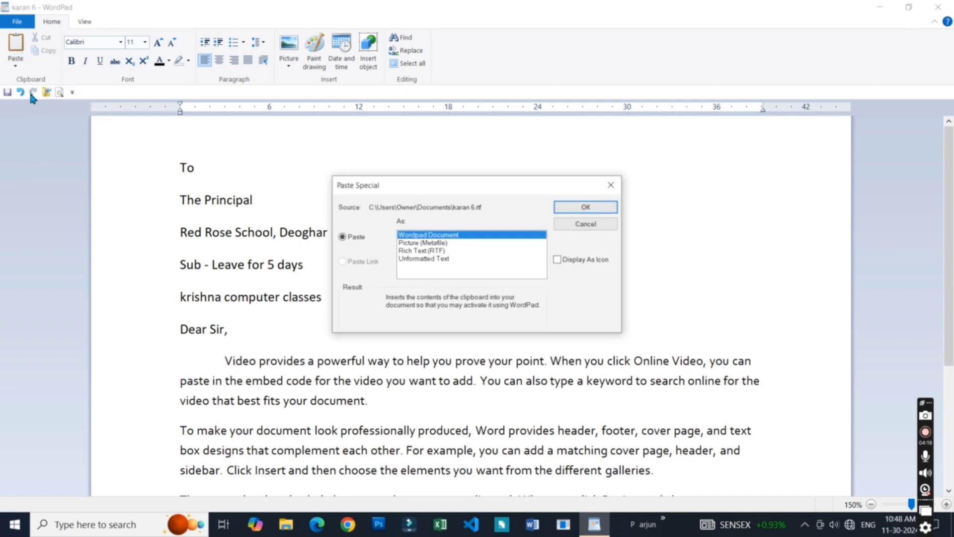
click(412, 243)
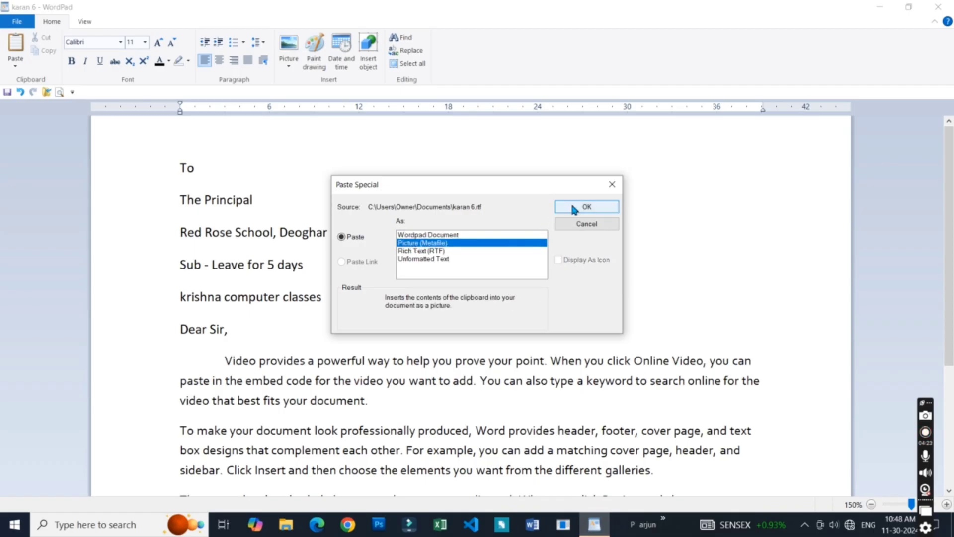
click(571, 208)
- Widen the pasted "krishna computer classes" picture slightly and clear its selection
click(369, 199)
click(292, 146)
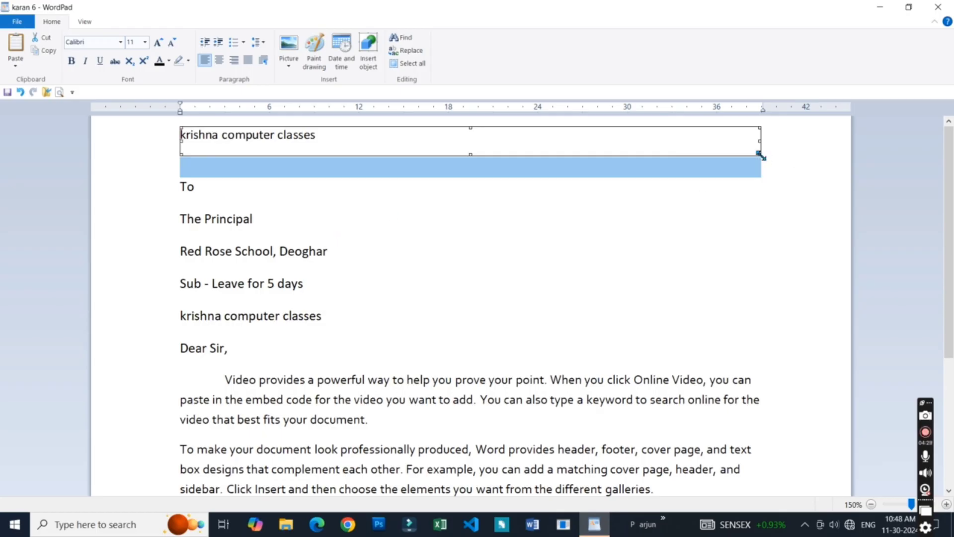
drag(760, 155, 696, 157)
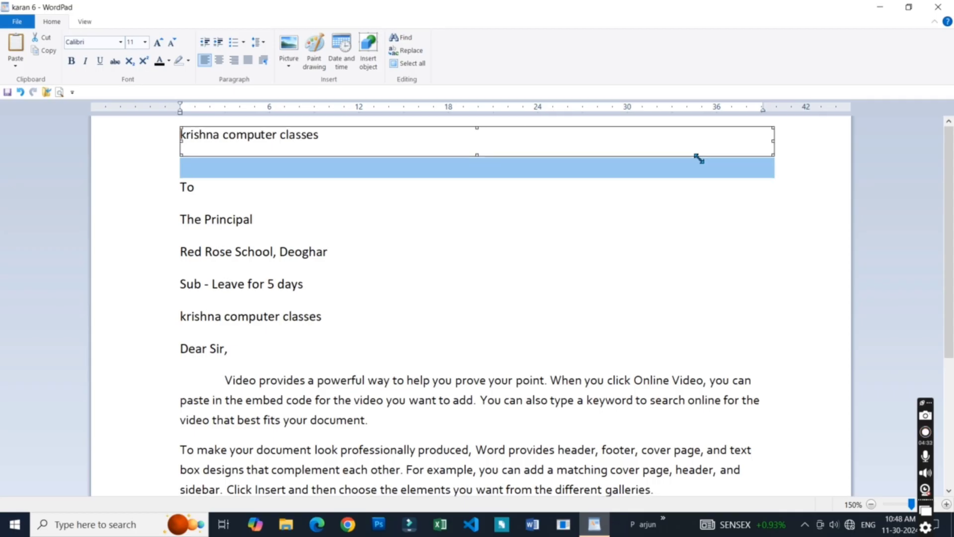
click(552, 217)
click(237, 139)
click(254, 201)
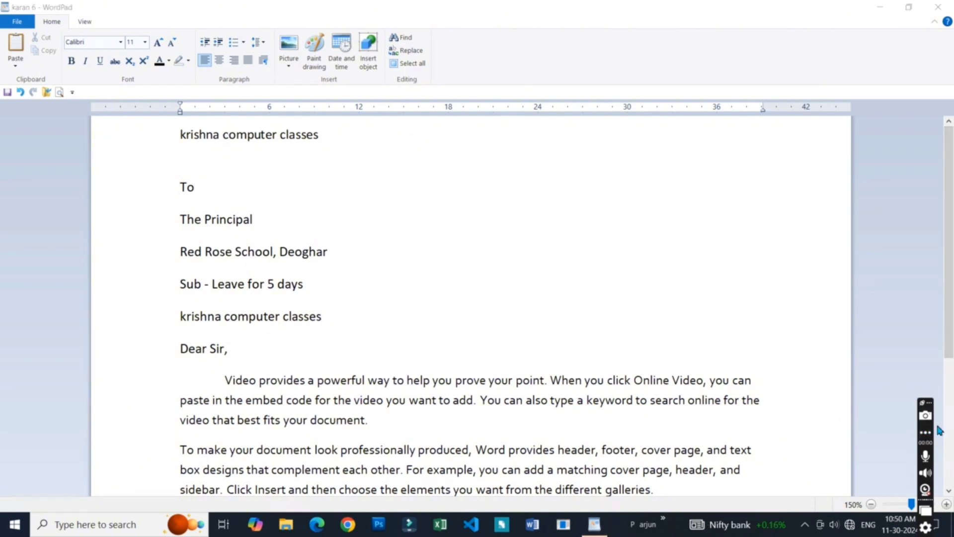
- Delete the "krishna computer classes" picture and the empty line above "To"
click(395, 199)
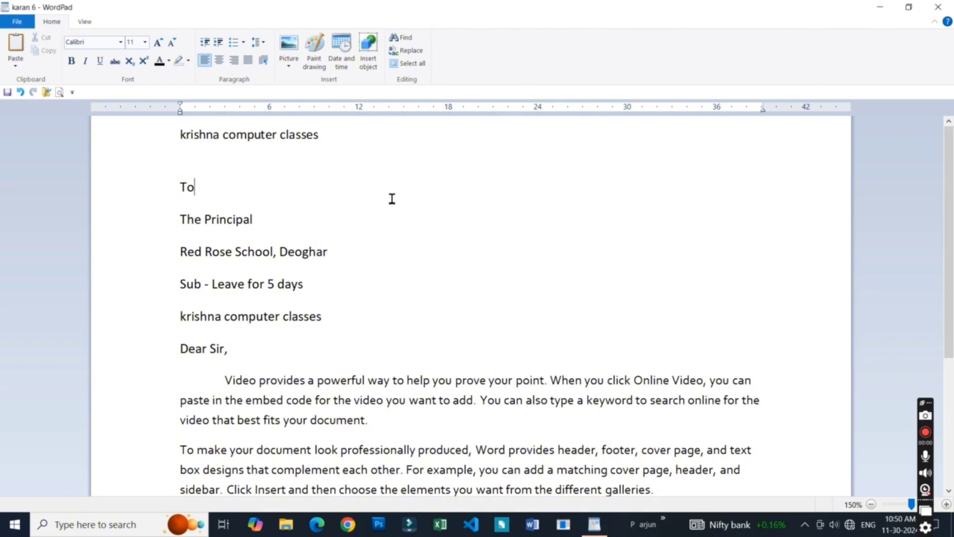
click(221, 158)
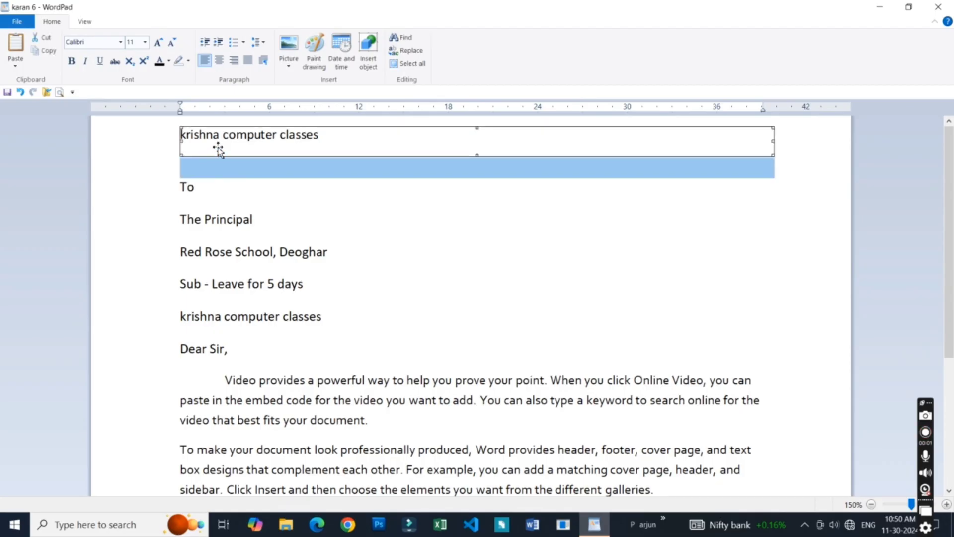
key(Delete)
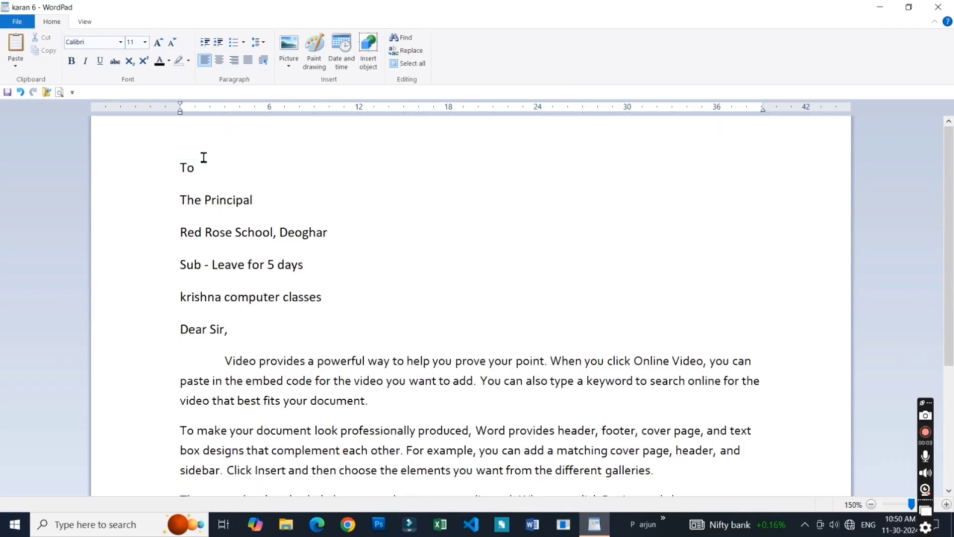
key(Delete)
click(217, 141)
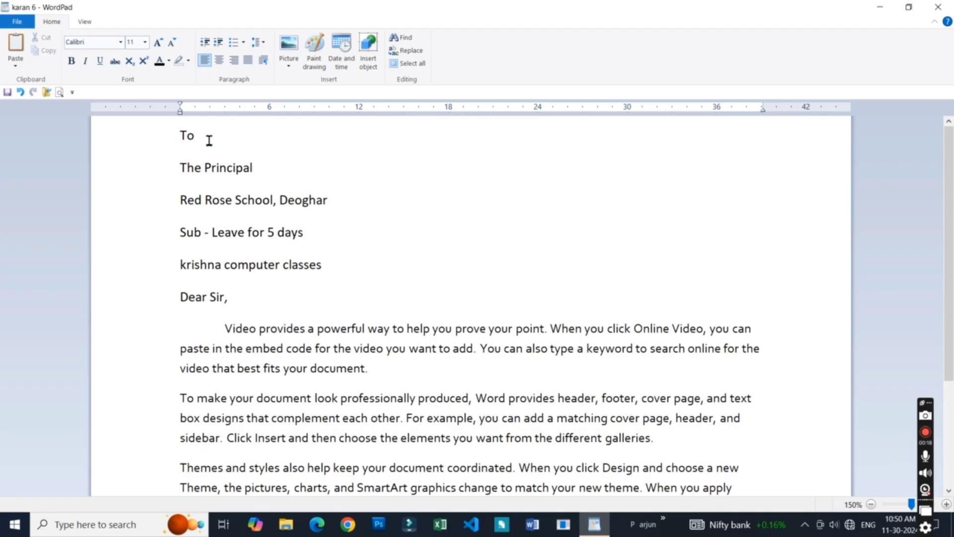
- Look over the list of available fonts and leave the font as it is
click(181, 137)
click(289, 265)
click(121, 42)
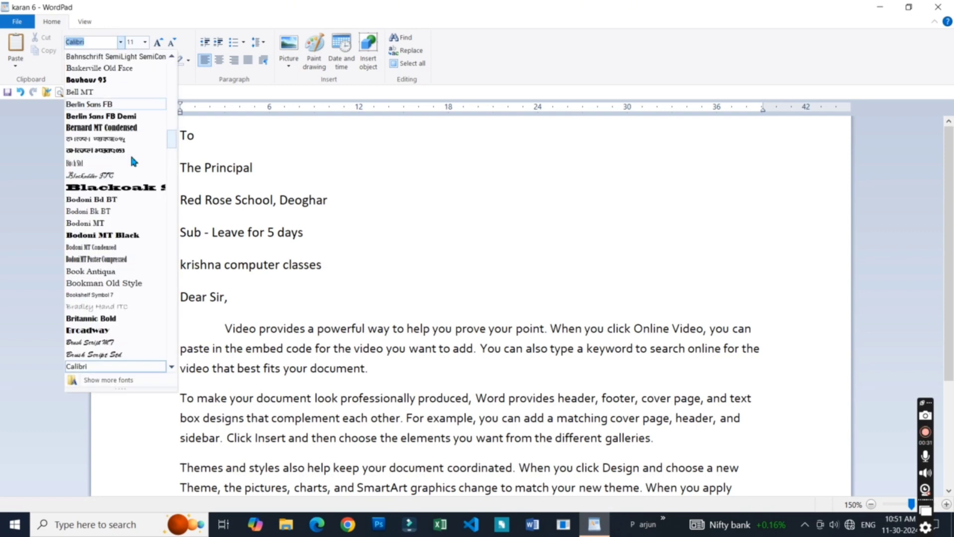
click(258, 174)
- Add a heading line reading "Application" above "To" at the start of the letter
click(180, 137)
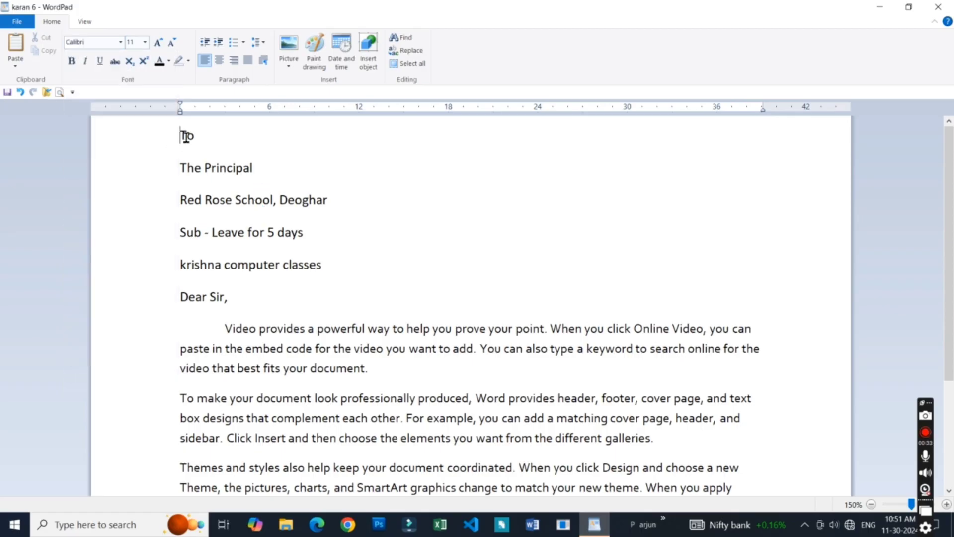
key(Return)
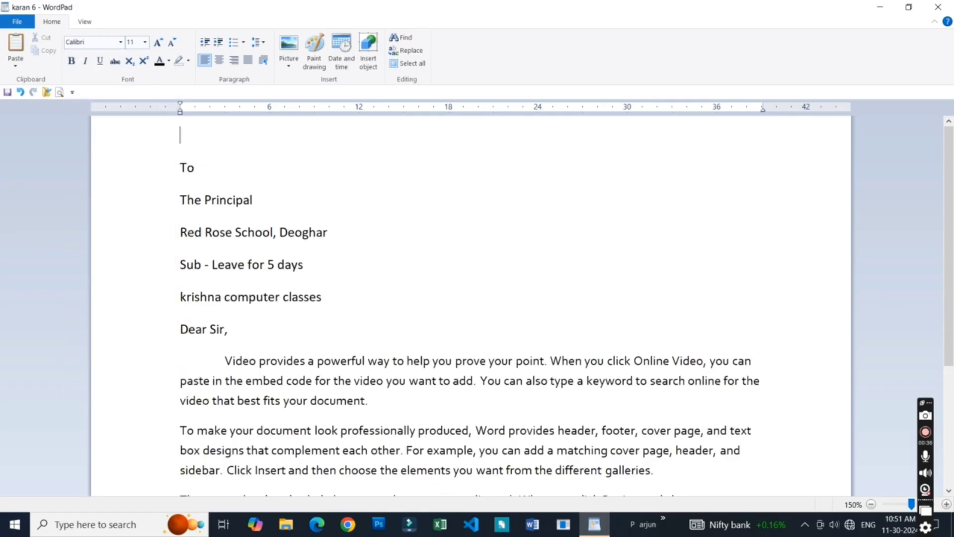
text(letter)
key(BackSpace)
key(BackSpace)
key(BackSpace)
key(BackSpace)
key(BackSpace)
text(A)
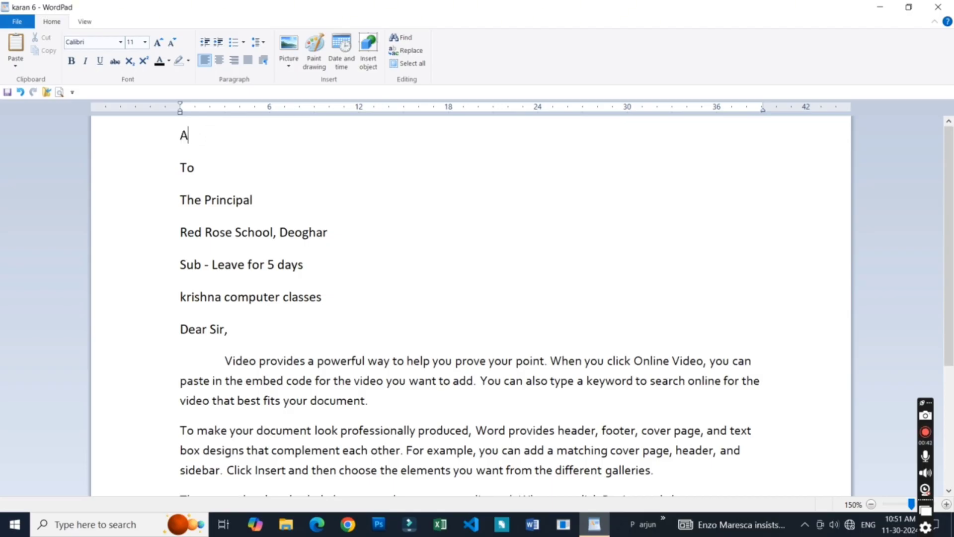
text(pplicatio)
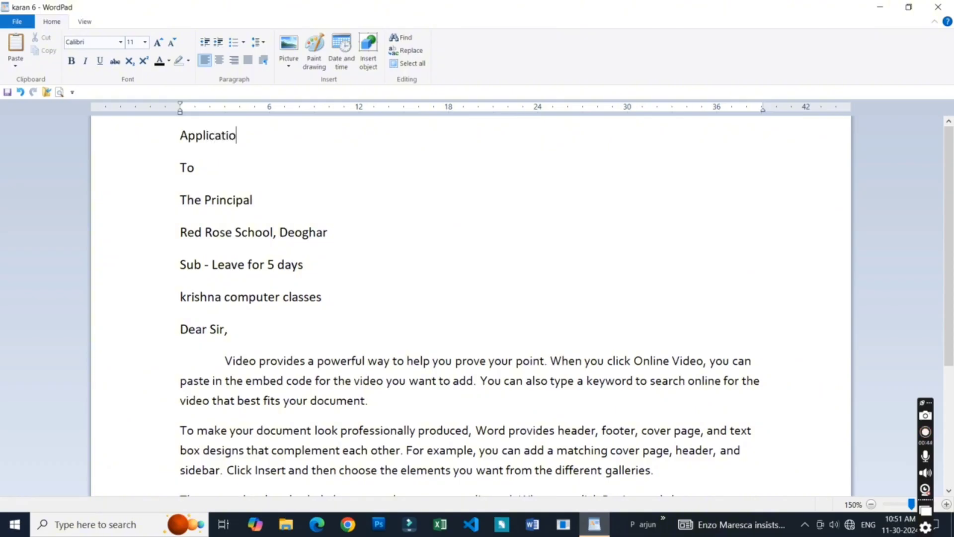
text(n)
- Centre the "Application" heading on the page
click(188, 134)
click(208, 137)
click(219, 60)
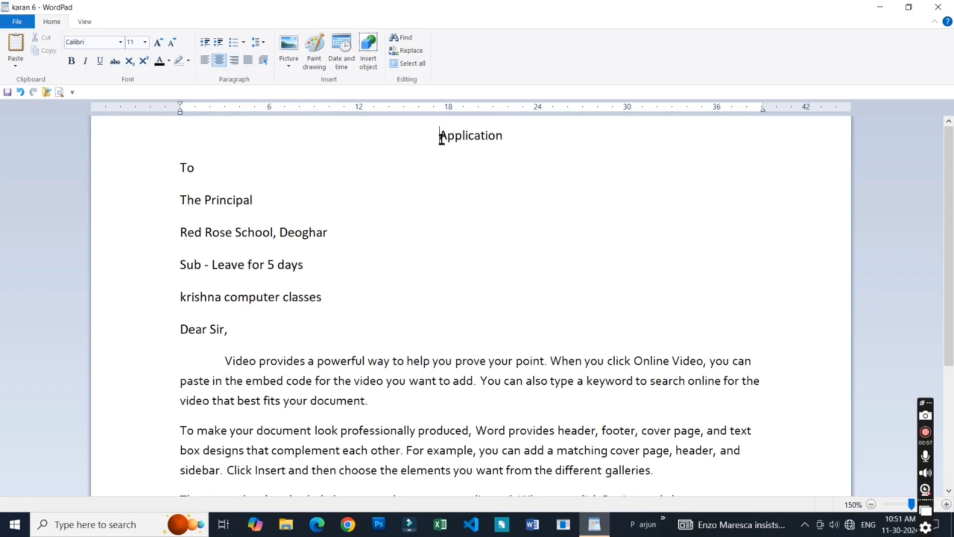
- Practise selecting the whole "Application" heading with the pointer and clear the selection
drag(439, 136, 504, 136)
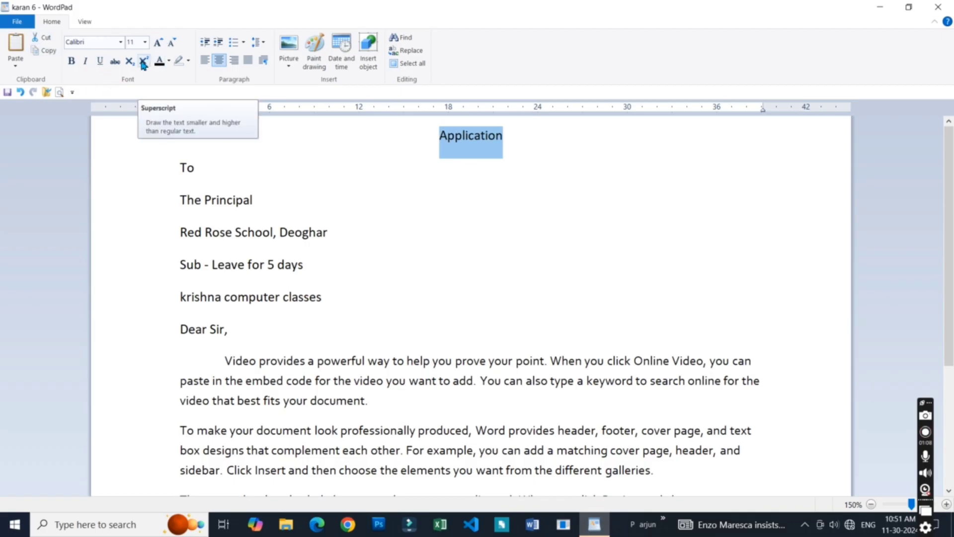
click(451, 135)
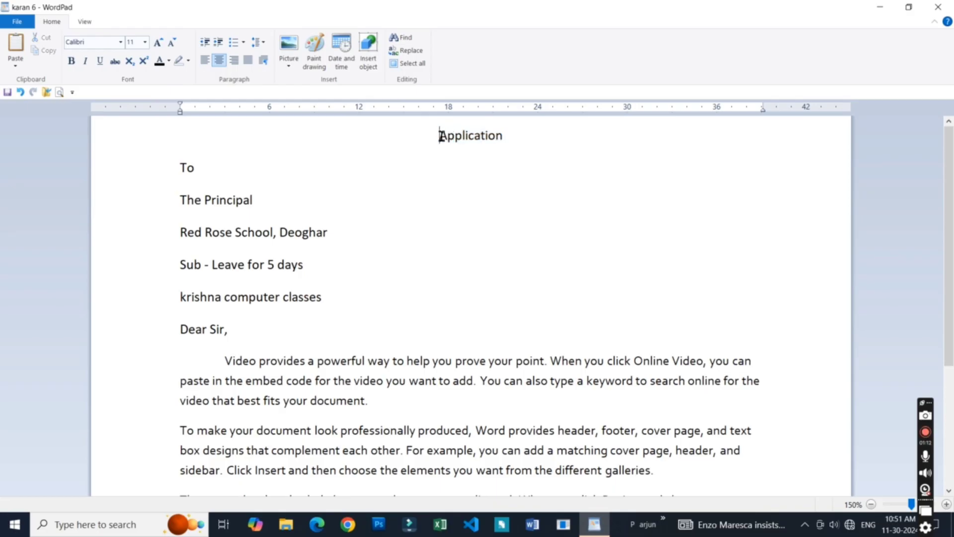
drag(440, 135, 509, 136)
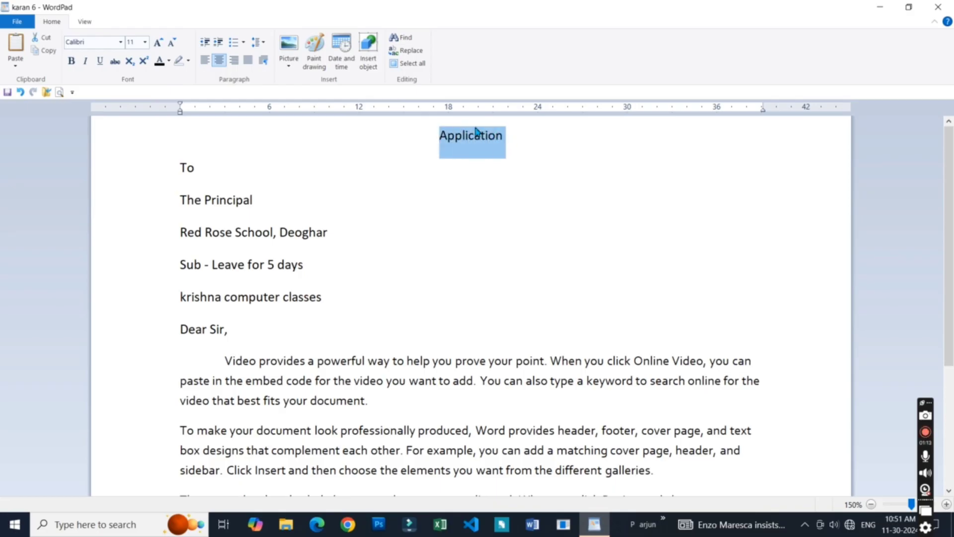
drag(445, 138, 511, 137)
click(669, 181)
- Select the "Application" heading character by character from its start, shrink and extend the selection again, and clear it
click(441, 135)
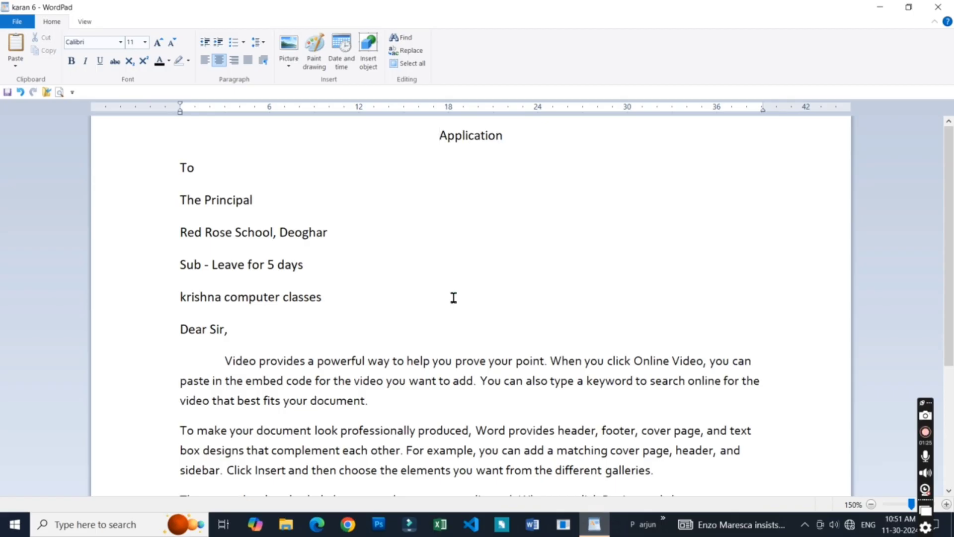
key(shift+Right)
key(shift+Right)
key(shift+Right)
key(shift+Right)
key(shift+Right)
key(shift+Right)
key(shift+Right)
key(shift+Right)
key(shift+Right)
key(shift+Right)
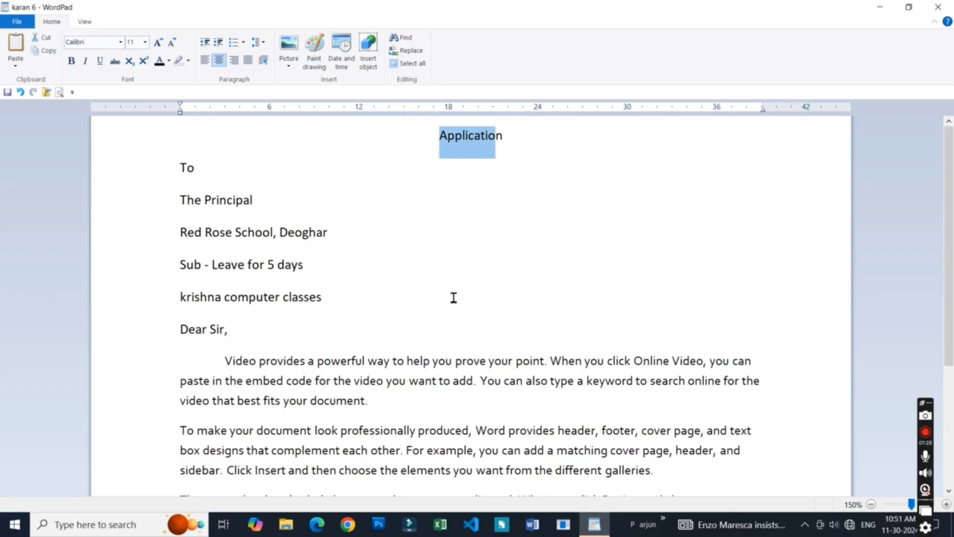
key(shift+Right)
key(shift+Left)
key(shift+Left)
key(shift+Left)
key(shift+Left)
key(shift+Left)
key(shift+Left)
key(shift+Left)
key(shift+Left)
key(shift+Left)
key(shift+Left)
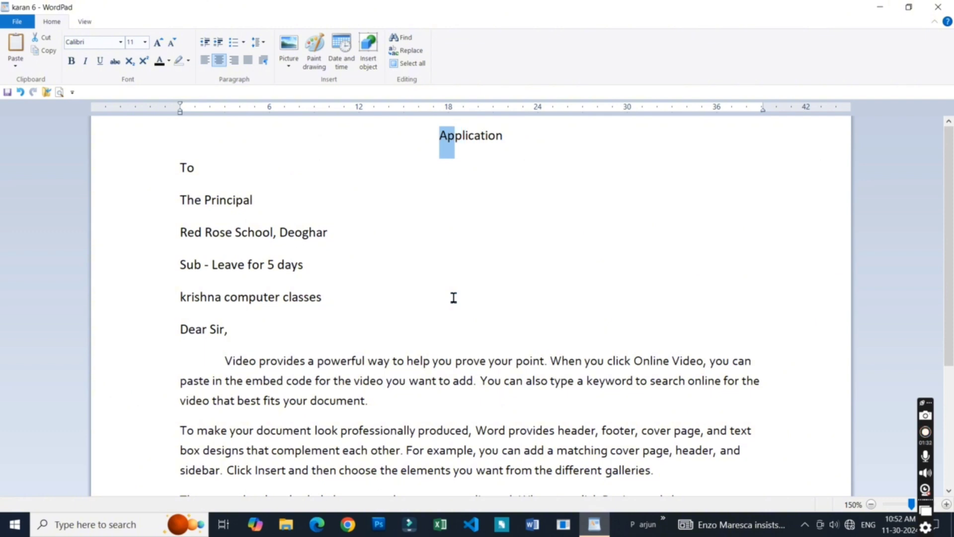
key(shift+Right)
key(shift+Right)
key(shift+Right)
key(shift+Right)
key(shift+Right)
key(shift+Right)
key(shift+Right)
key(shift+Right)
key(shift+Right)
key(shift+Right)
key(shift+Right)
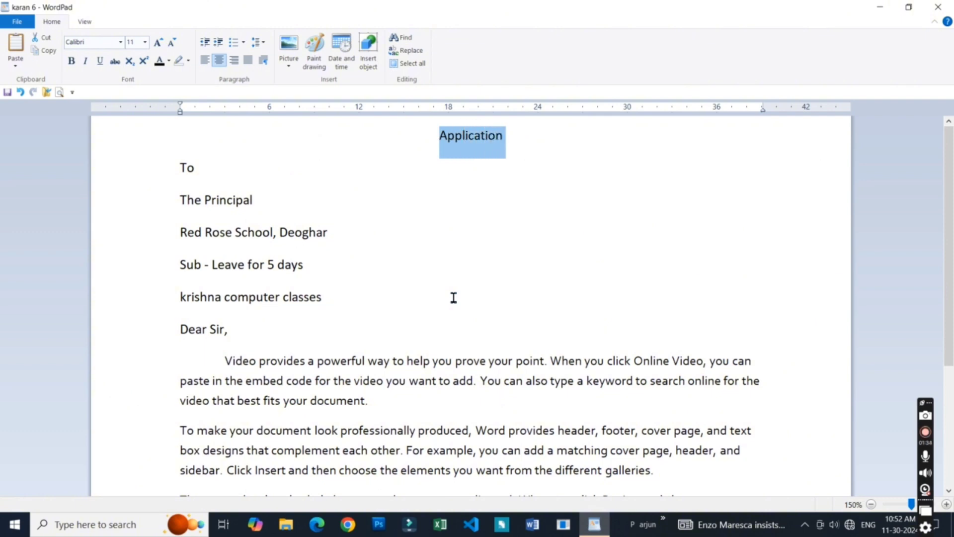
click(522, 130)
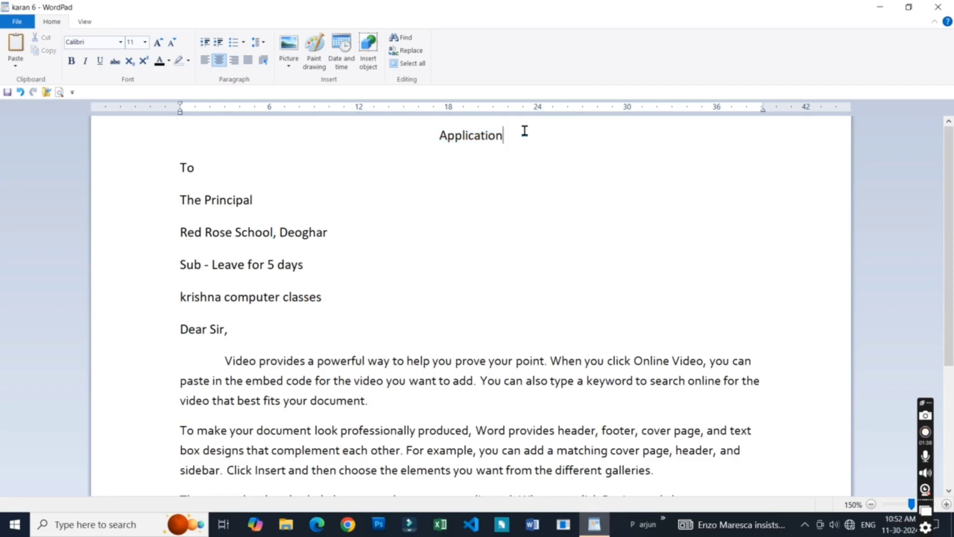
- Select the word "Application" in one go and clear the selection
double_click(457, 138)
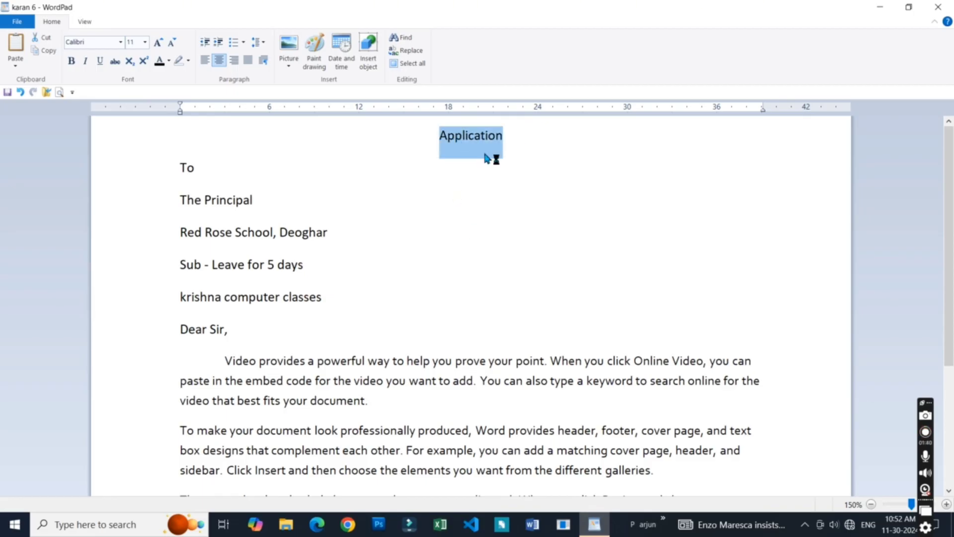
click(483, 136)
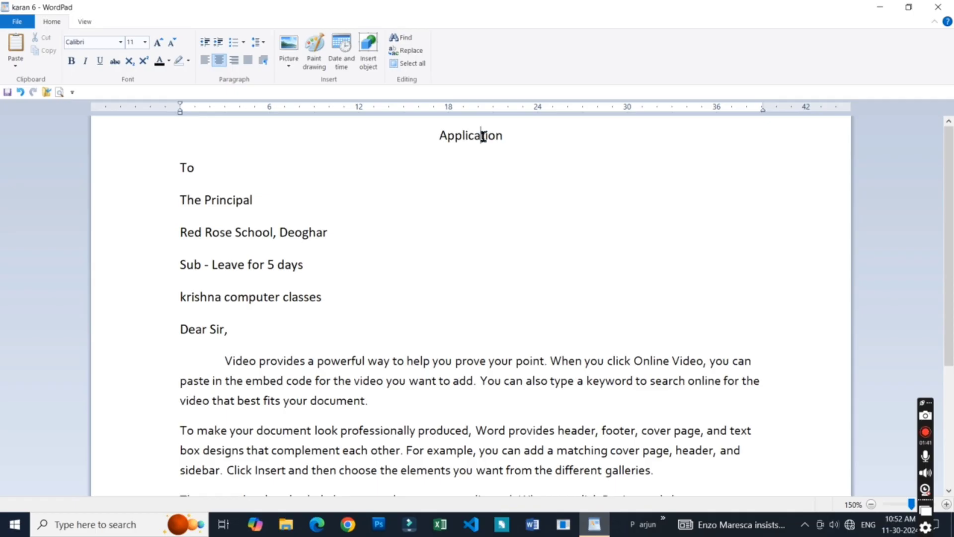
- Practise selecting the whole "Application" heading both in one go and by sweeping across it, clearing the selection each time
double_click(483, 136)
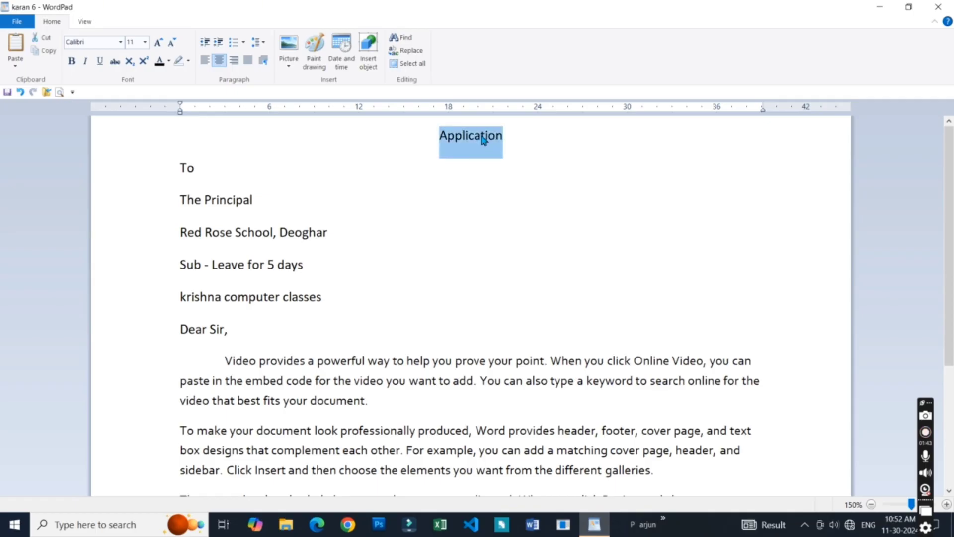
click(483, 137)
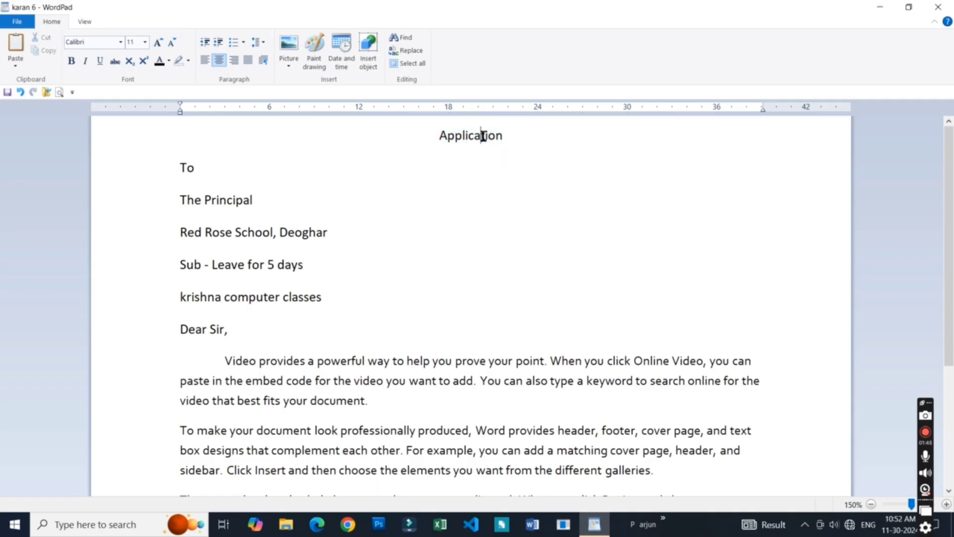
drag(445, 135, 522, 143)
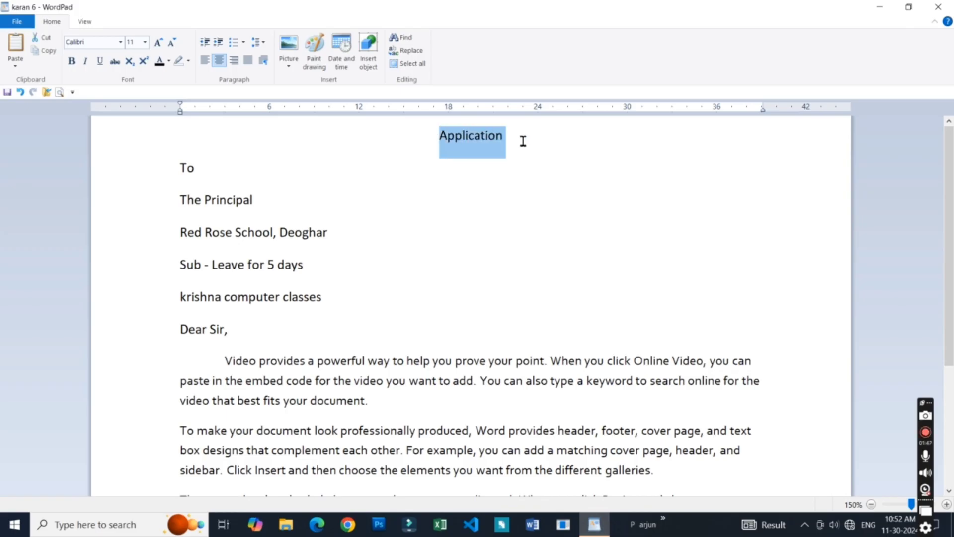
click(494, 136)
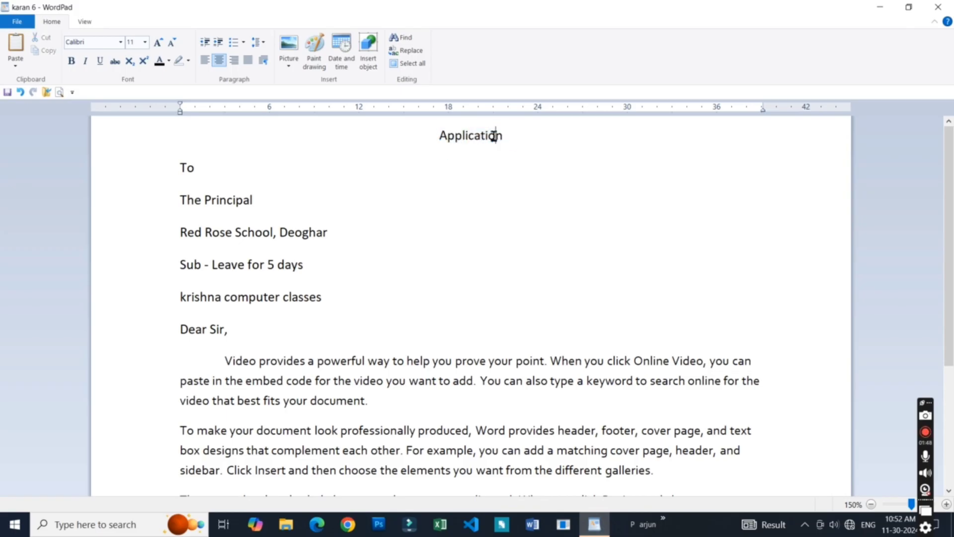
- Select the "Application" heading and change its font to Berlin Sans FB Demi
double_click(452, 138)
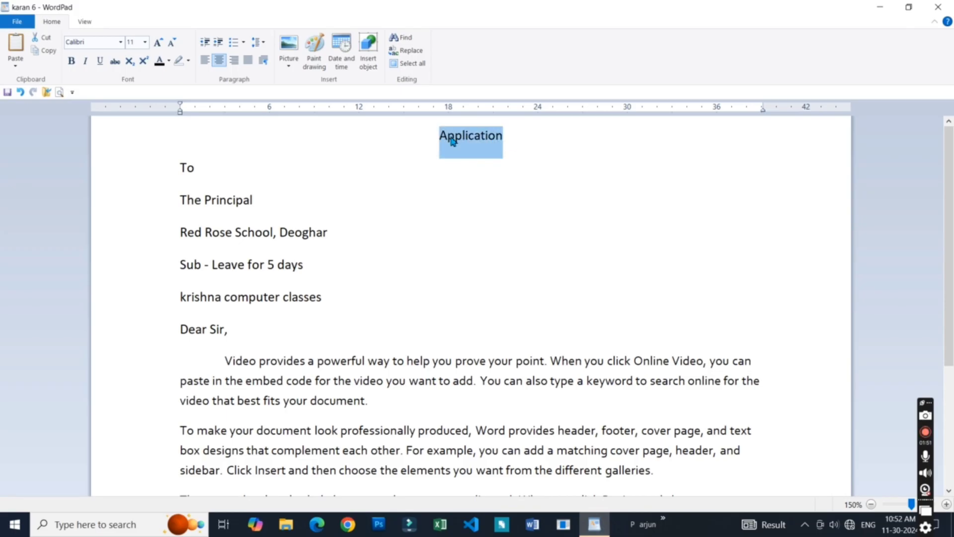
click(120, 43)
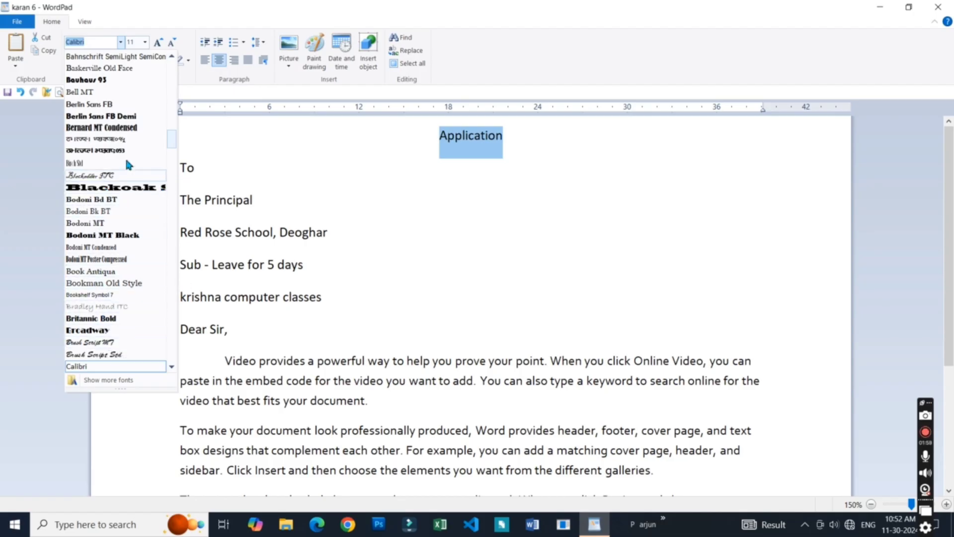
click(121, 117)
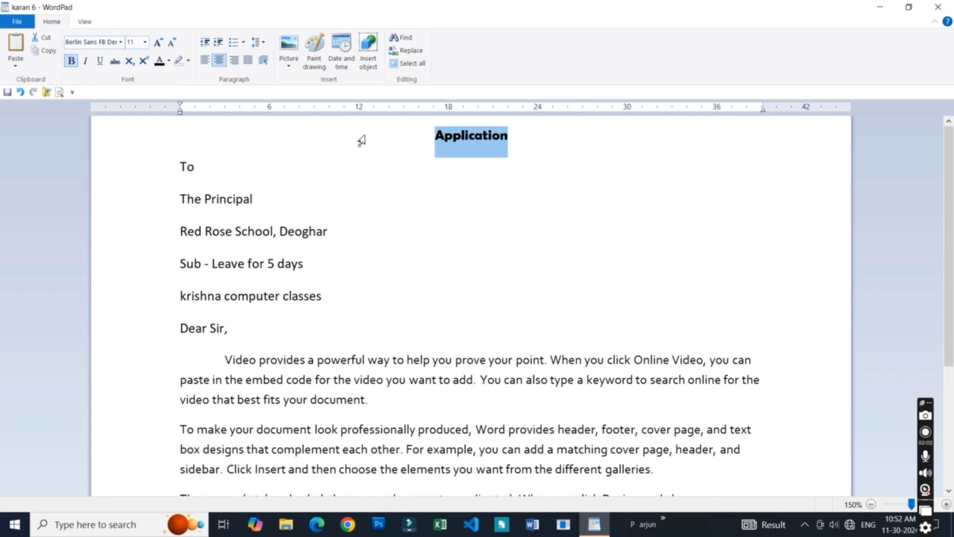
- Browse further through the available fonts and change the "Application" heading to Book Antiqua
click(119, 43)
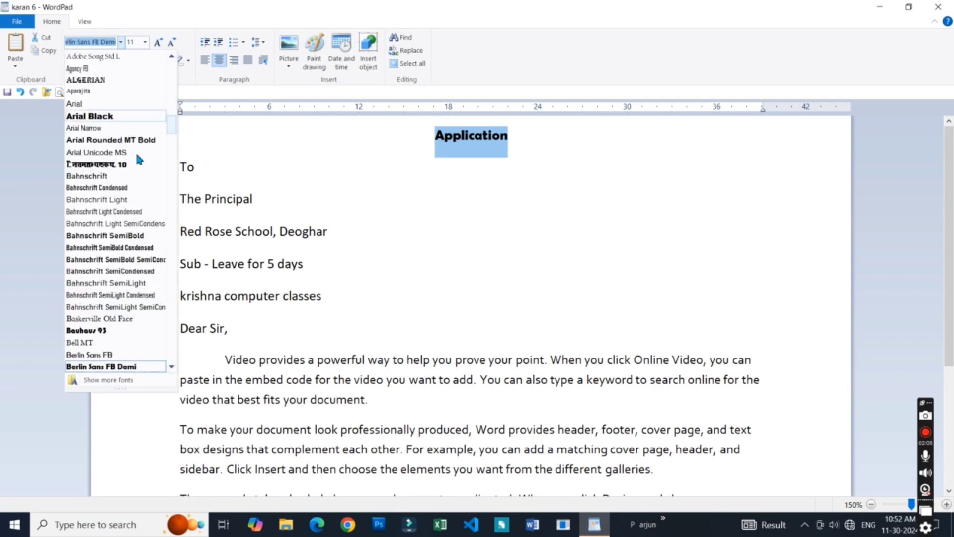
click(171, 368)
click(171, 368)
click(171, 369)
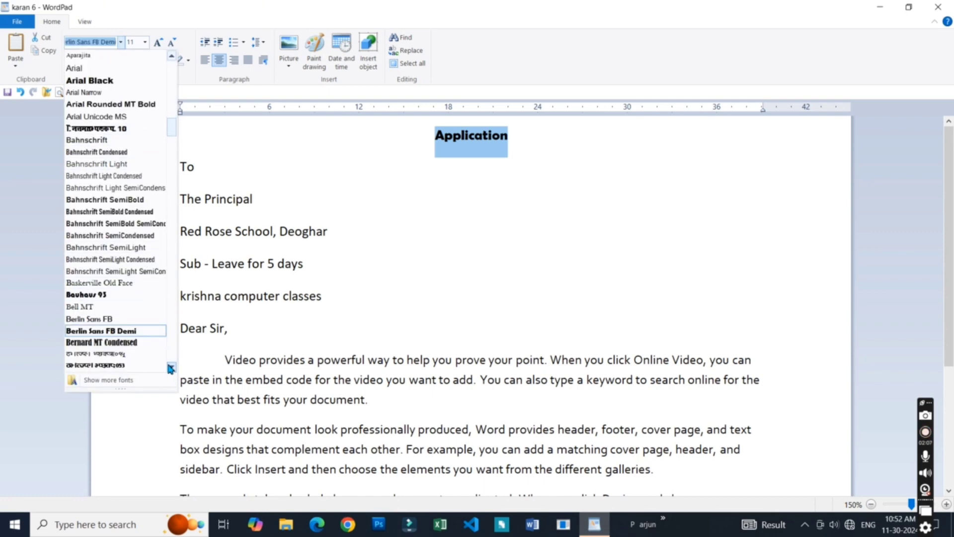
click(171, 368)
click(171, 369)
click(171, 369)
click(170, 367)
click(171, 368)
click(169, 367)
click(169, 366)
click(169, 367)
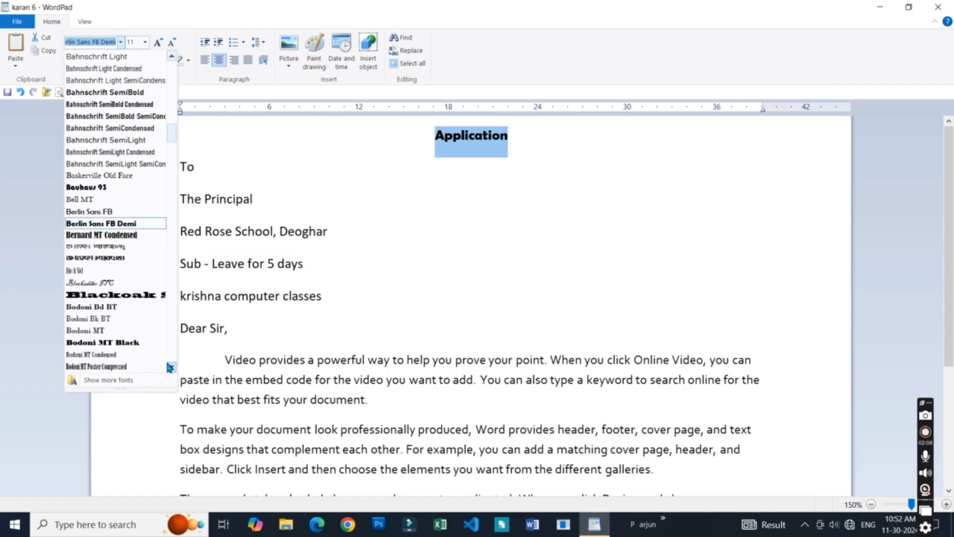
click(169, 366)
click(165, 366)
click(166, 368)
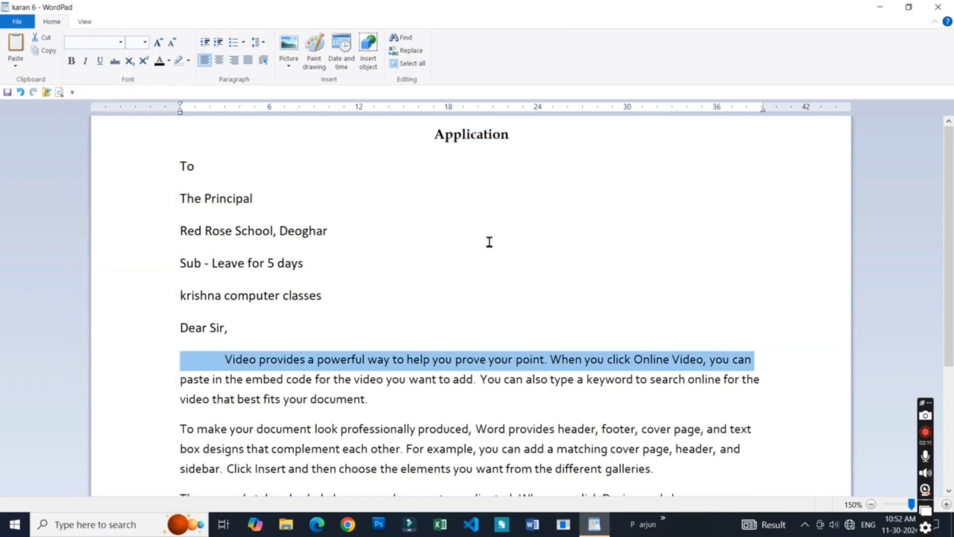
- Reselect the "Application" heading, switch its font back to Berlin Sans FB Demi and clear the selection
click(494, 133)
double_click(496, 133)
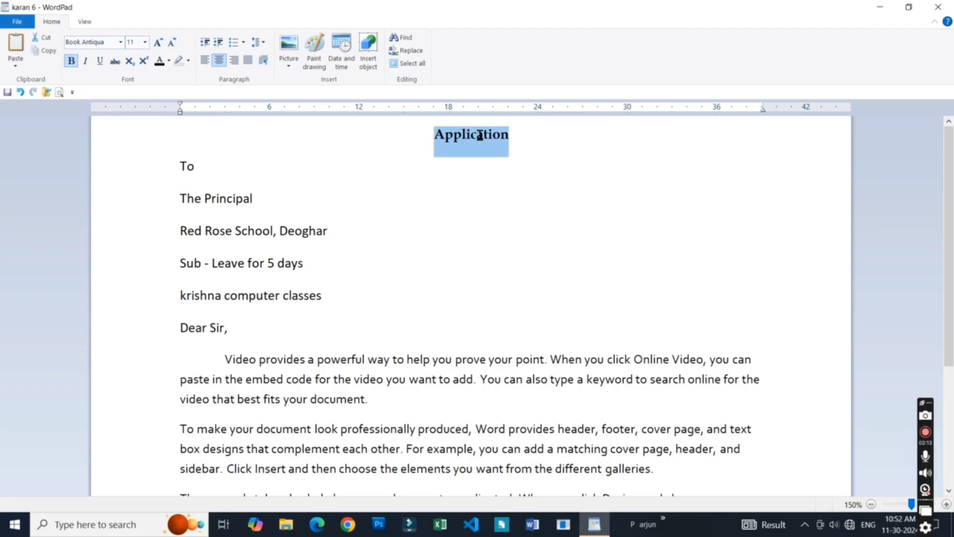
click(120, 42)
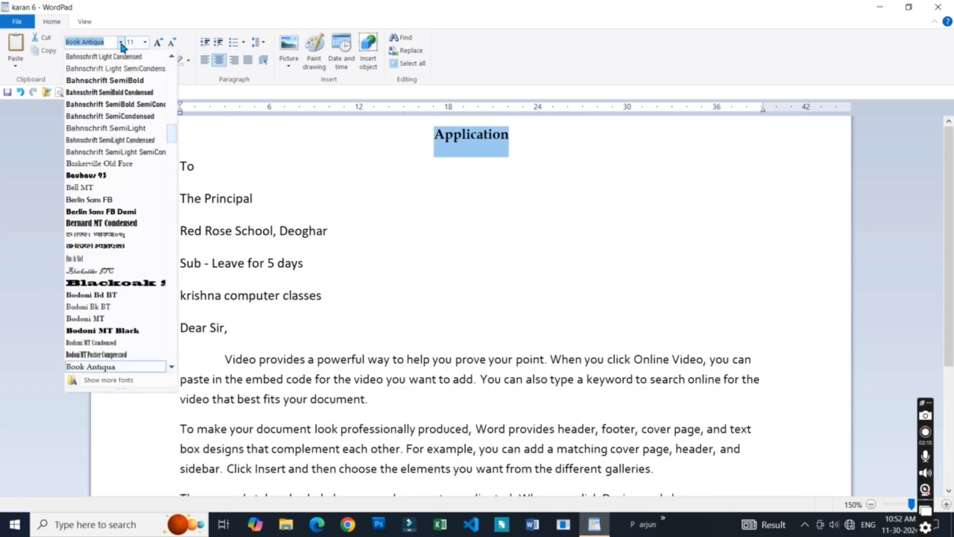
click(120, 212)
click(484, 137)
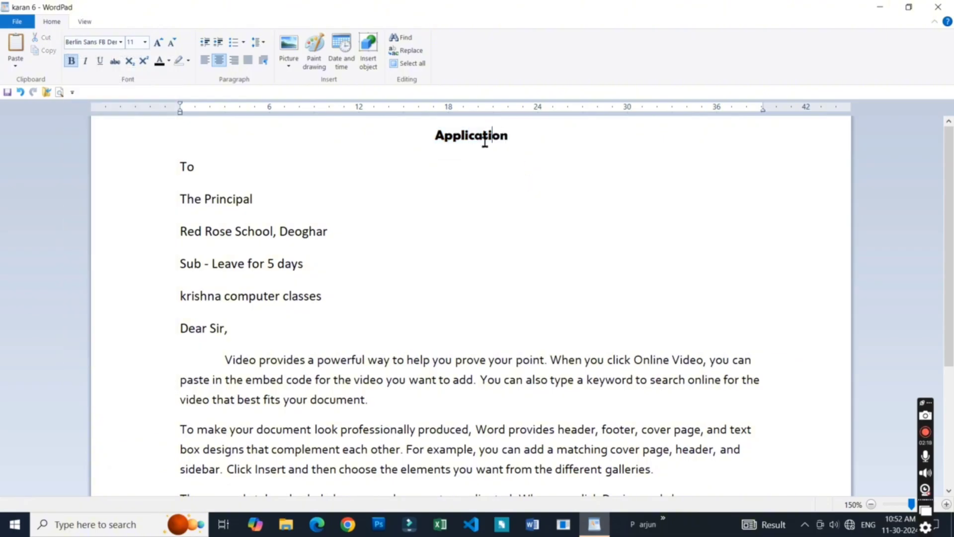
- Select the "Application" heading, set its font size to 72 and clear the selection
double_click(484, 137)
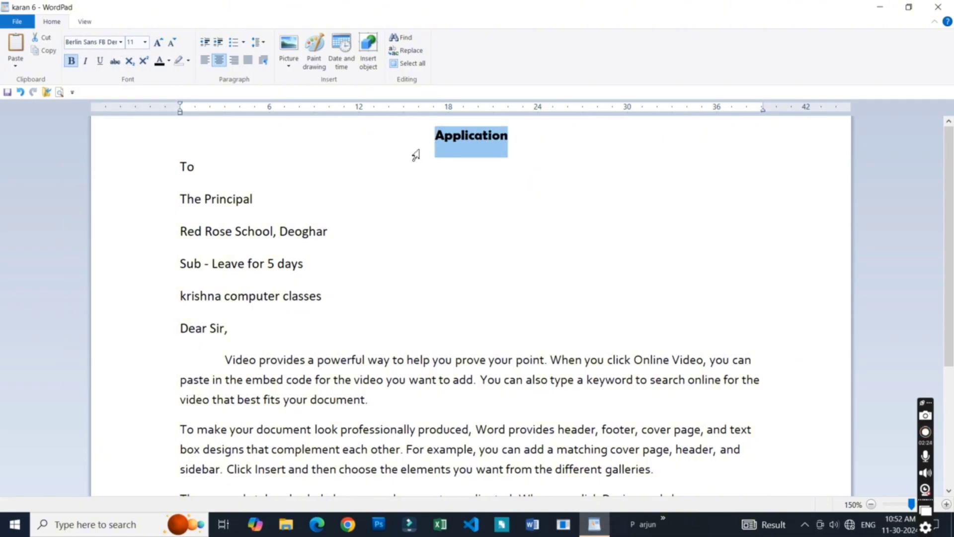
click(145, 43)
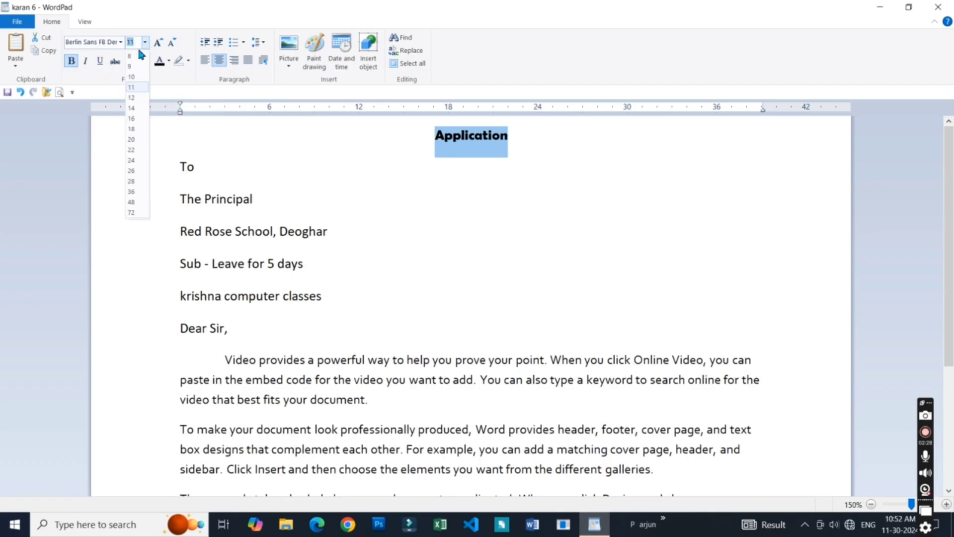
click(131, 213)
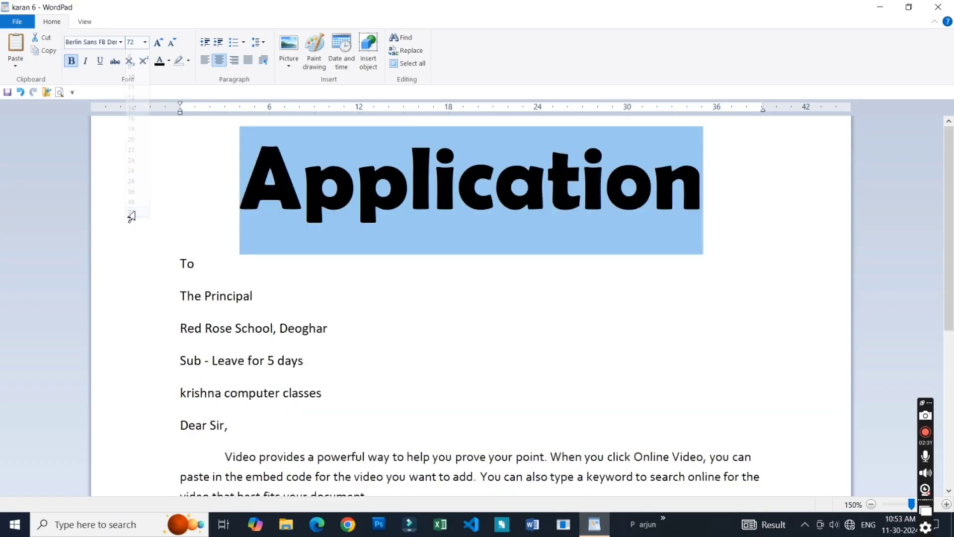
click(370, 203)
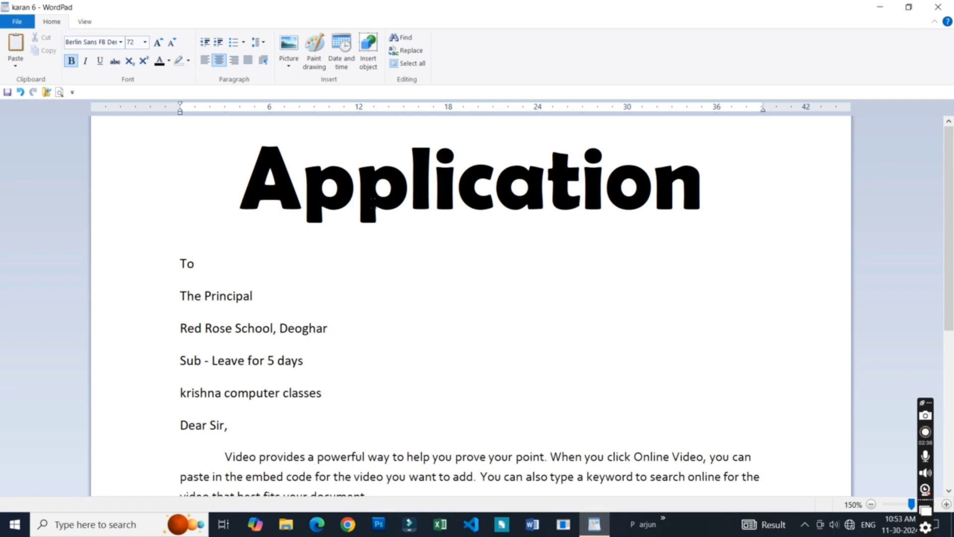
- Reselect the "Application" heading and enter a custom font size of 100
double_click(372, 202)
click(132, 43)
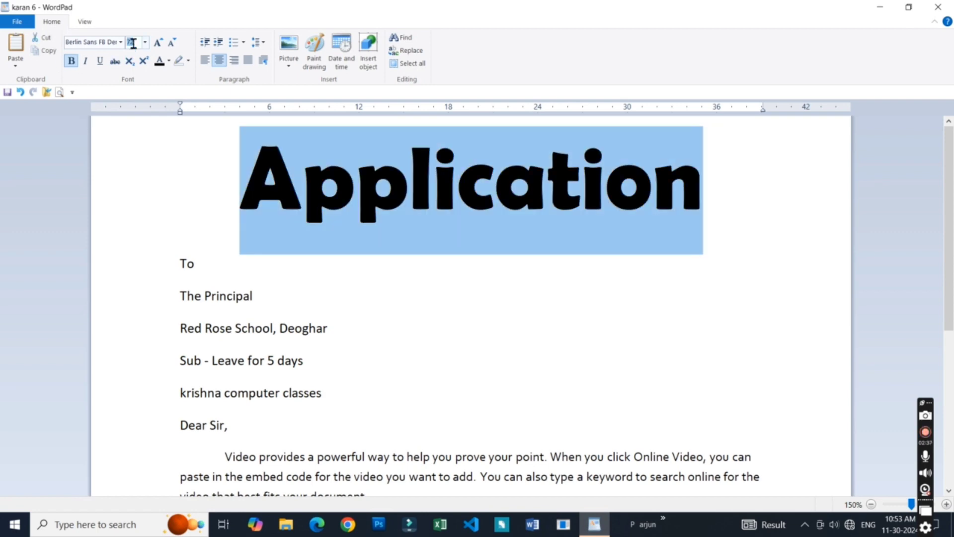
text(100)
key(Return)
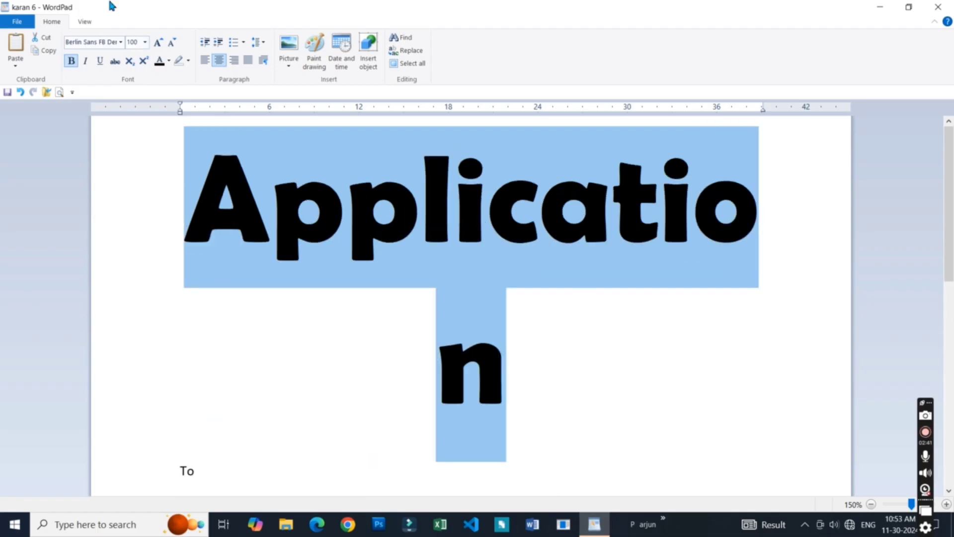
- Enlarge the selected heading's font size to 500 and then to 1000
click(132, 43)
text(500)
key(Return)
click(132, 43)
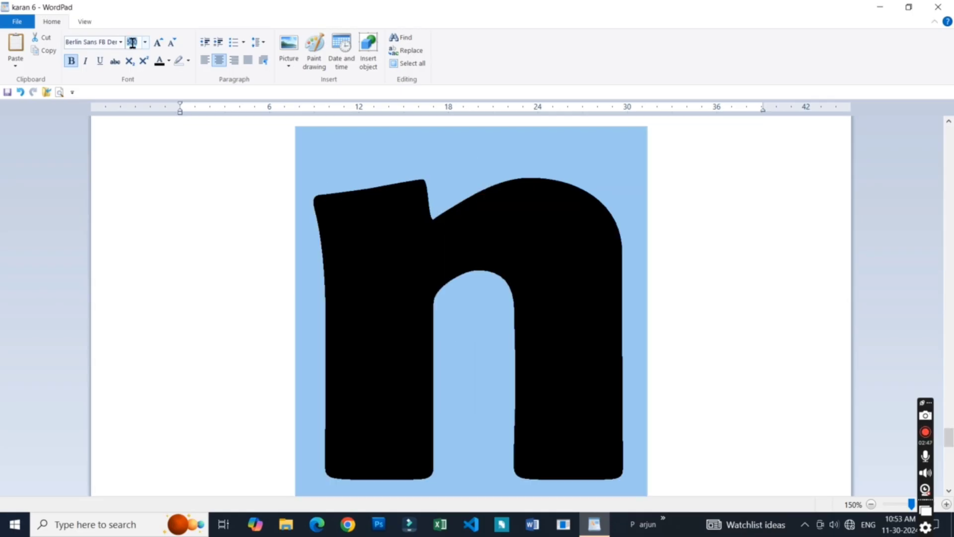
text(1000)
key(Return)
- Raise the selected heading's font size to 1638
click(132, 42)
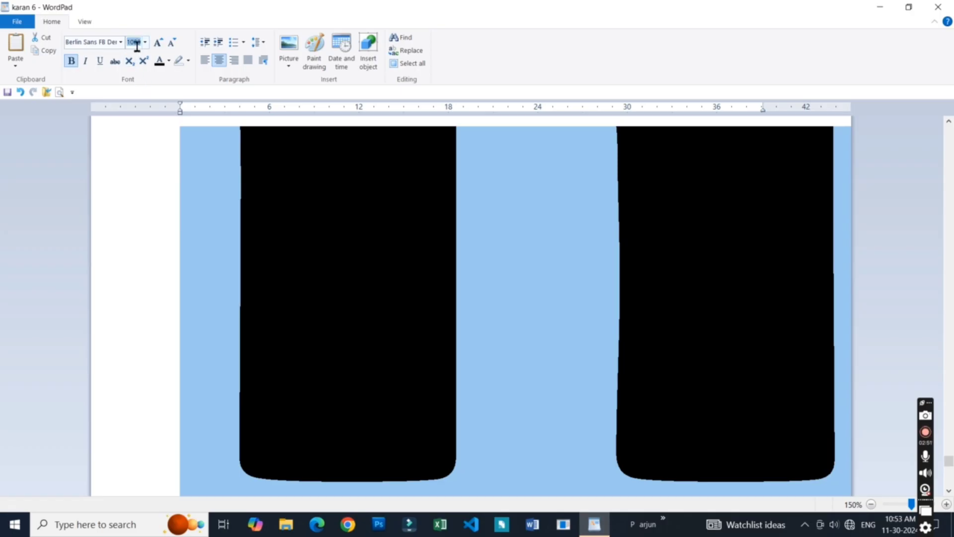
text(200)
key(Return)
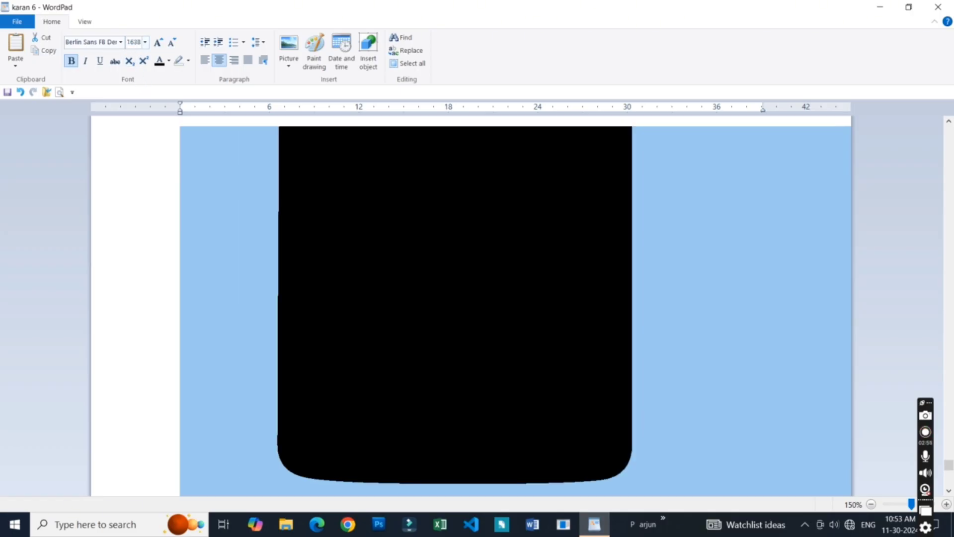
- Set the "Application" heading's font size to 20 and clear the selection
double_click(140, 45)
click(140, 45)
text(20)
key(Return)
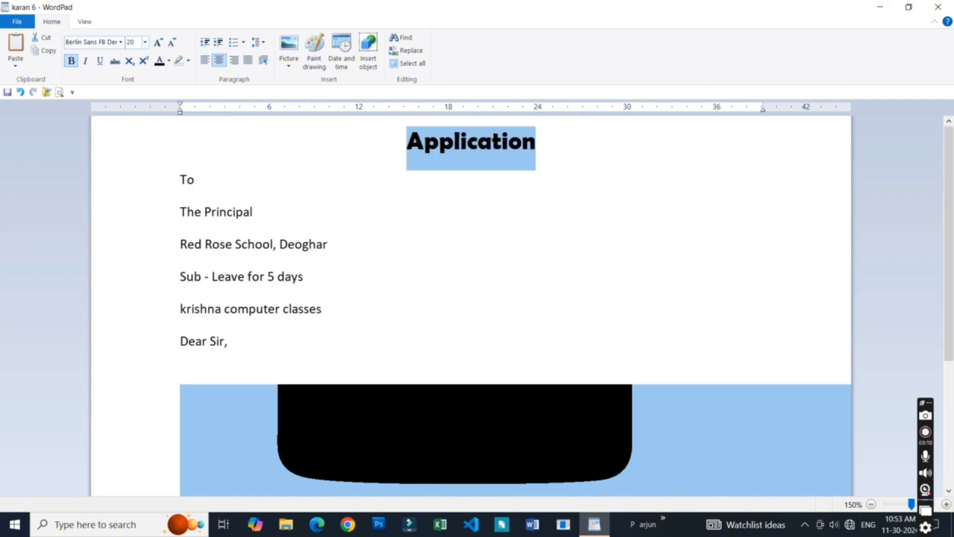
click(461, 145)
- Try font size 23 with the cursor in the "Red Rose School, Deoghar" line and no text selected
click(213, 245)
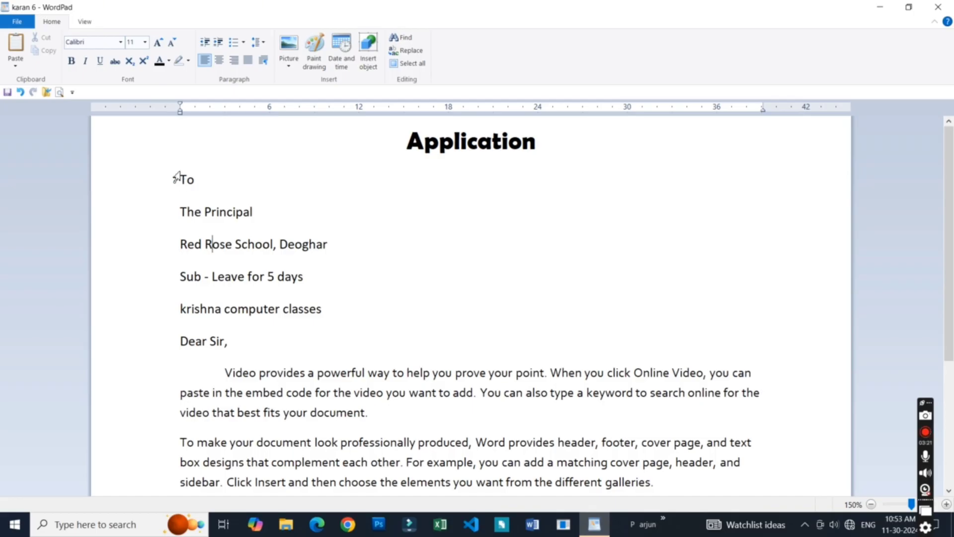
click(145, 43)
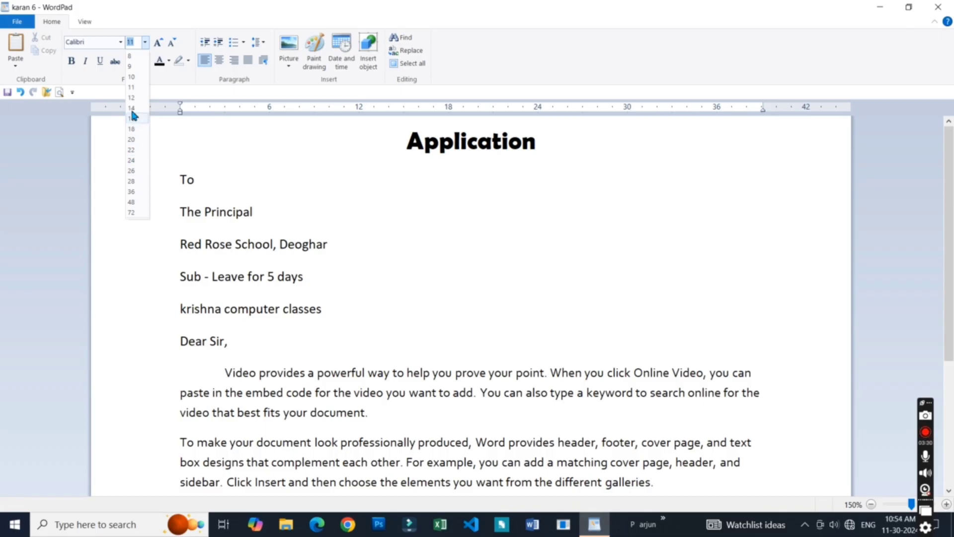
text(23)
key(Return)
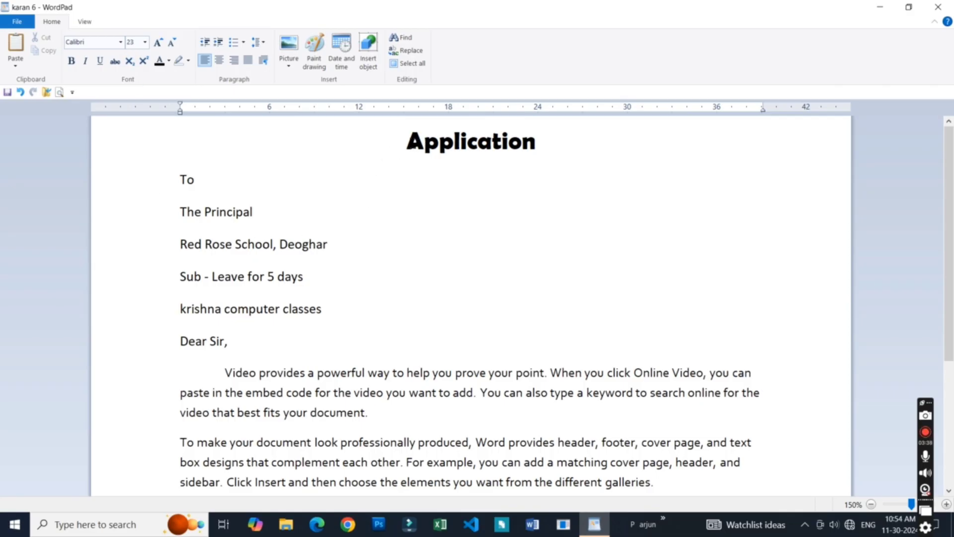
- Select the "Application" heading and enlarge its text in several steps with Grow font
drag(407, 145, 538, 147)
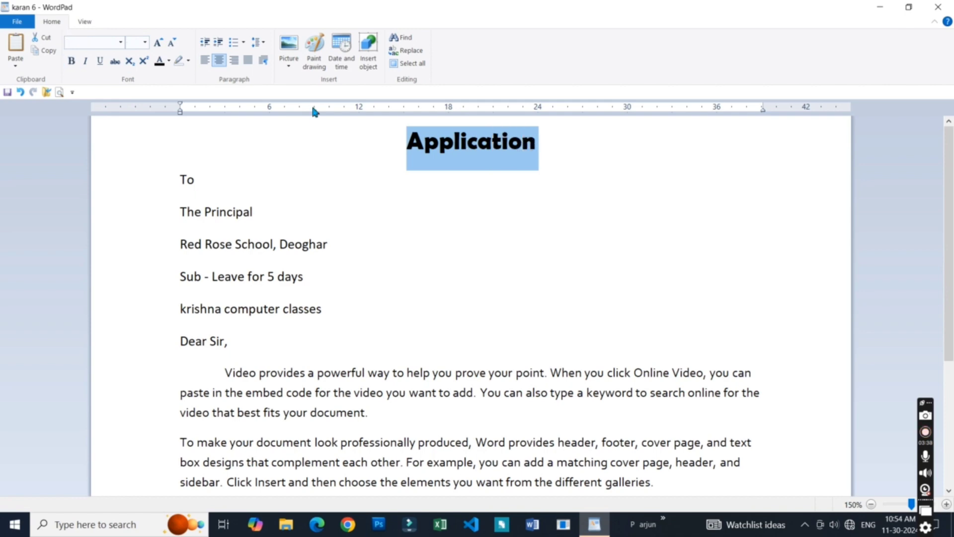
click(98, 46)
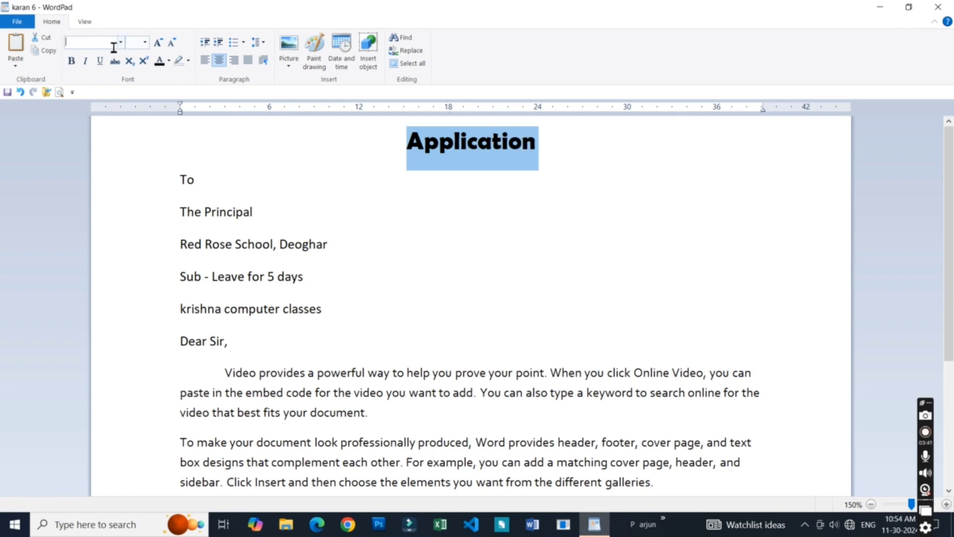
click(160, 43)
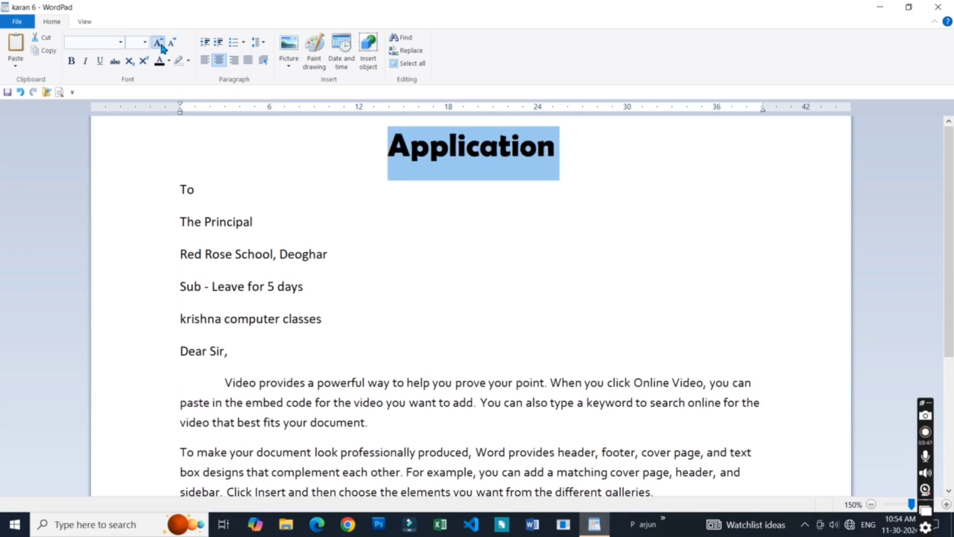
click(160, 43)
click(160, 43)
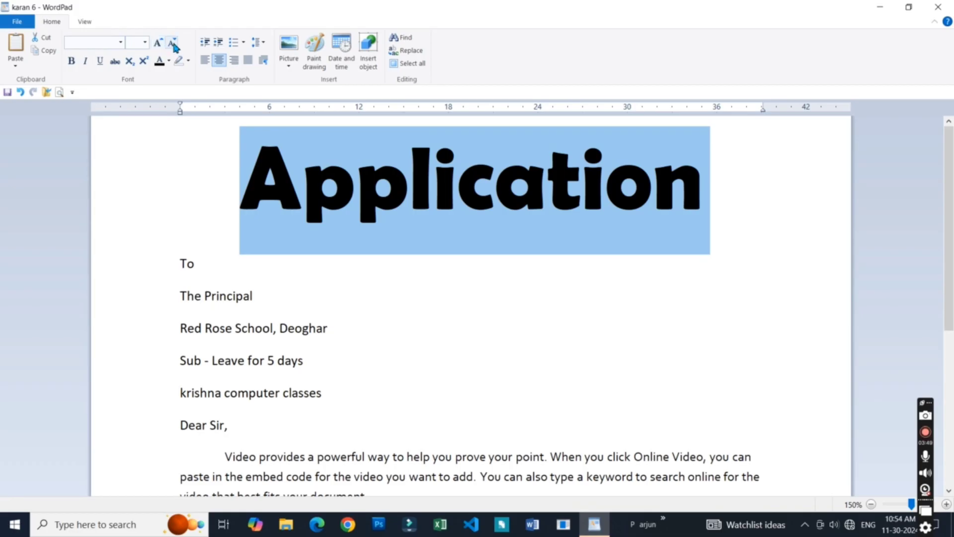
- Reduce the selected heading step by step with Shrink font until it is smaller than the body text lines' spacing suggests for a title
click(173, 44)
click(173, 44)
click(173, 44)
click(173, 44)
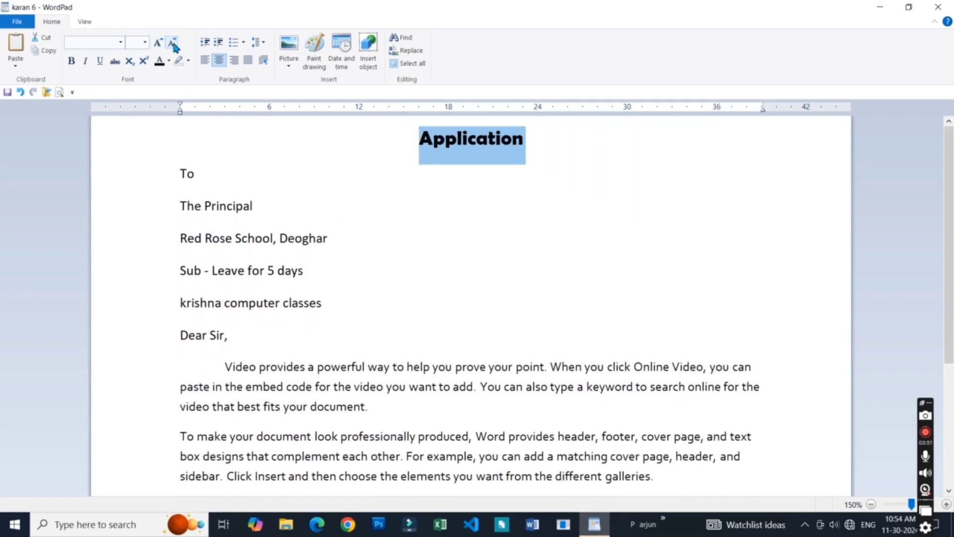
click(173, 45)
click(173, 45)
click(173, 44)
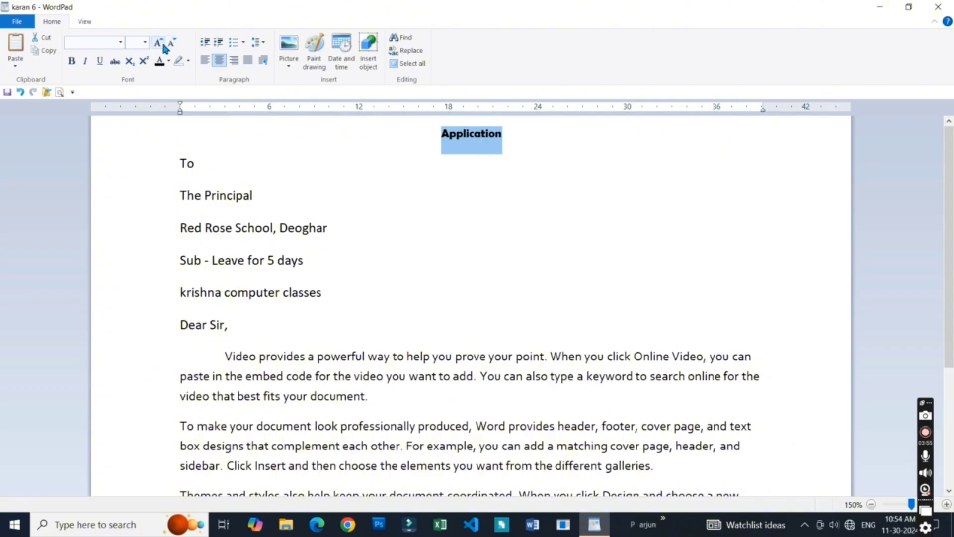
- Enlarge the selected heading again with repeated Grow font until it is clearly bigger than the body text
click(162, 43)
click(162, 43)
click(162, 43)
click(161, 43)
click(161, 44)
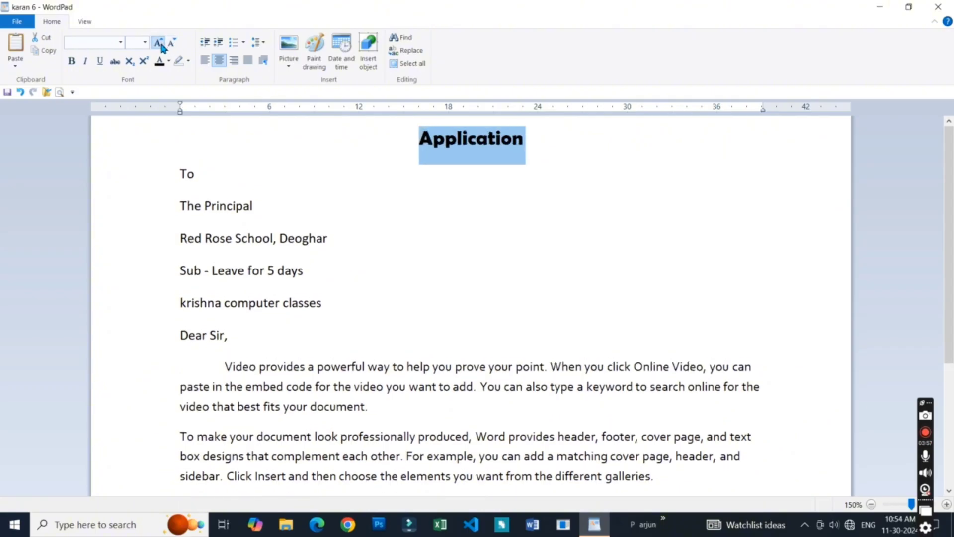
click(161, 44)
click(161, 43)
click(161, 43)
click(161, 44)
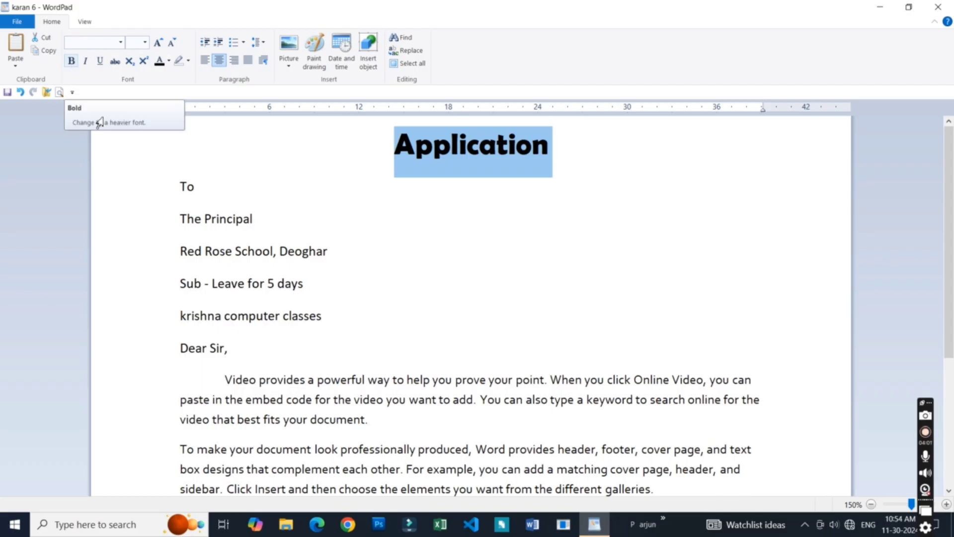
- Try bold on the lines from "To" through "Dear Sir," and undo the bold formatting
click(269, 242)
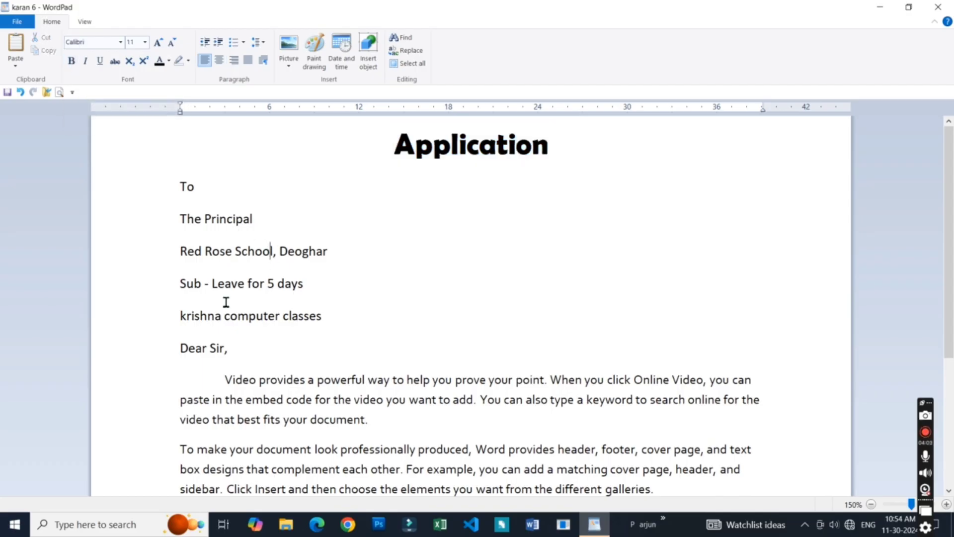
drag(227, 347, 175, 199)
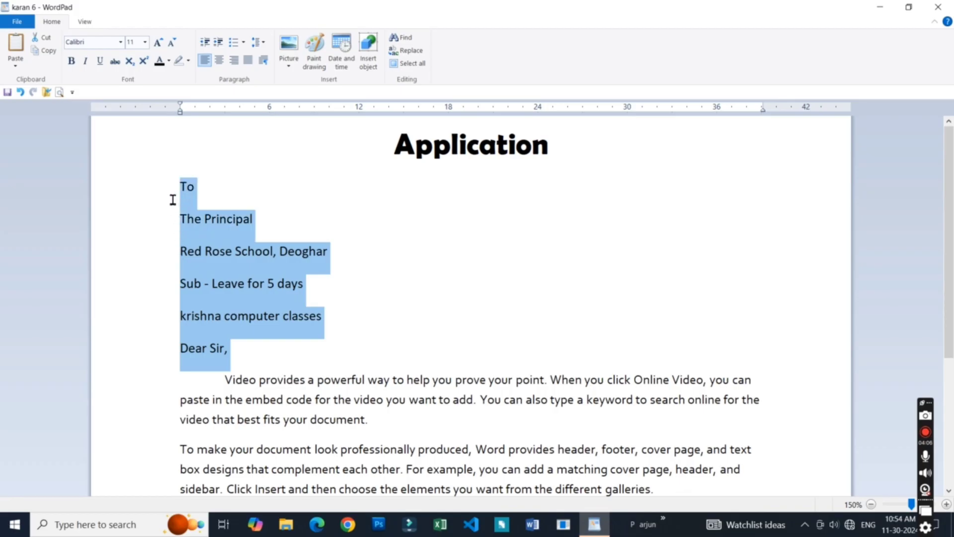
click(72, 61)
click(437, 313)
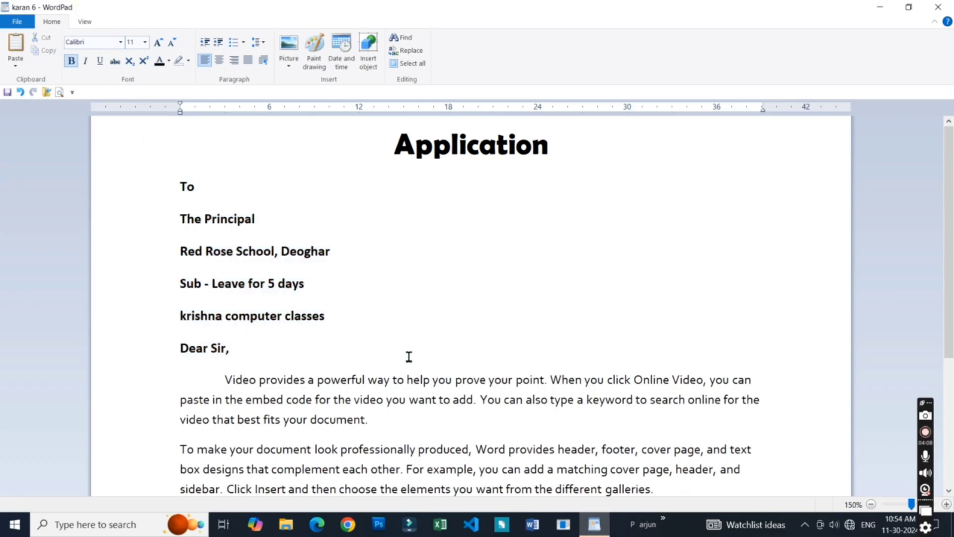
key(ctrl+z)
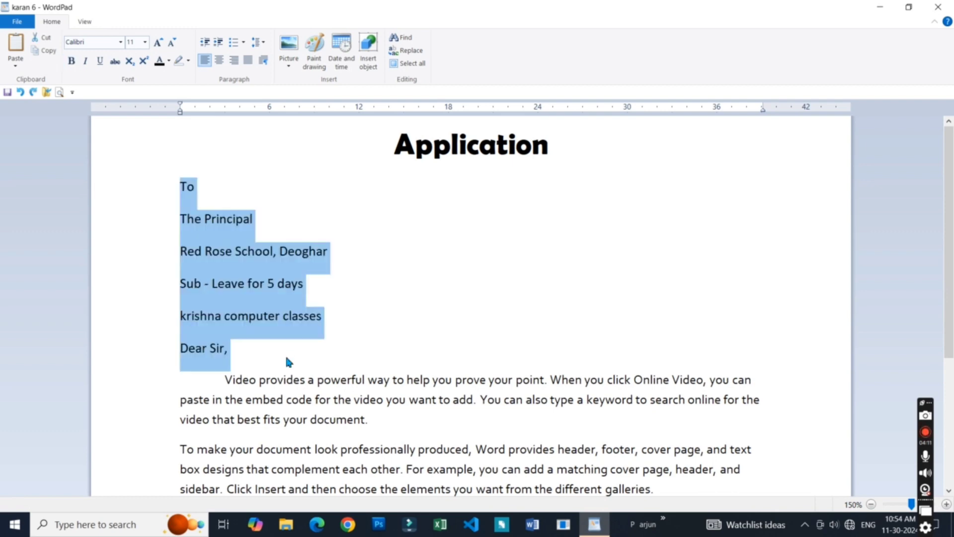
click(261, 342)
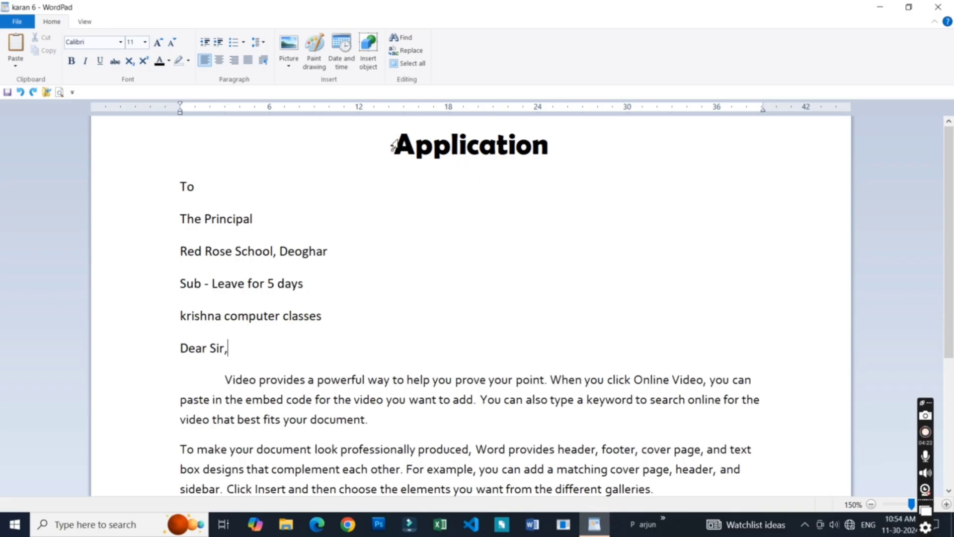
- Italicize the "Application" heading, and try an underline on it before removing that underline again
double_click(409, 144)
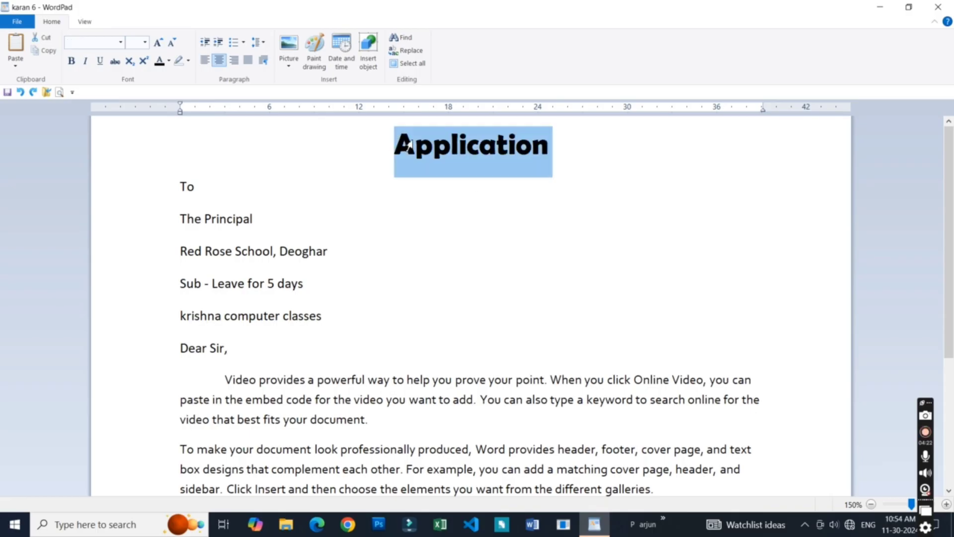
click(85, 62)
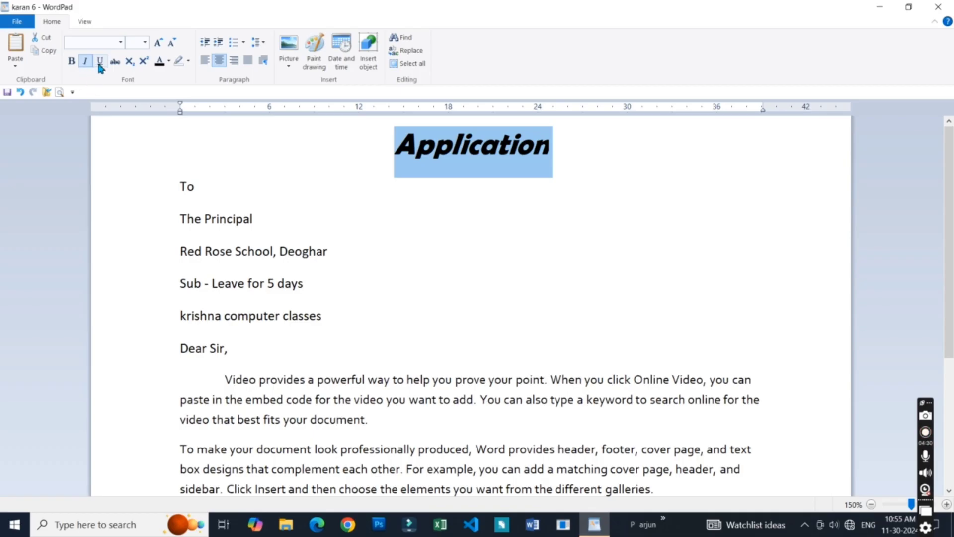
click(100, 62)
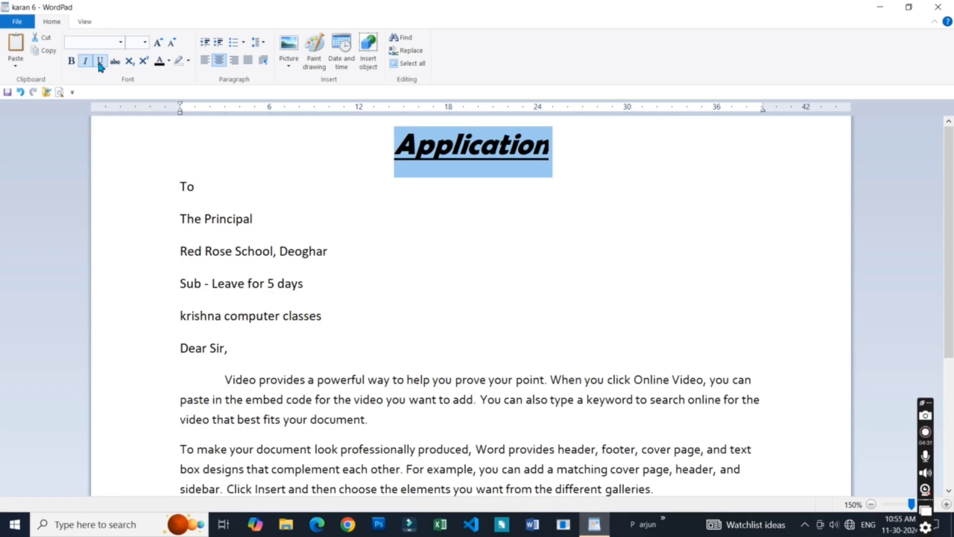
click(100, 62)
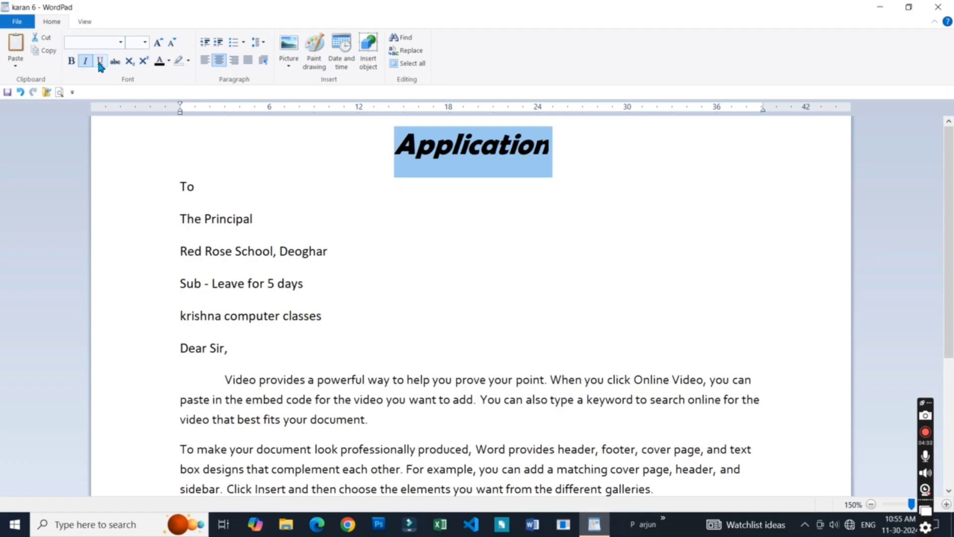
click(925, 432)
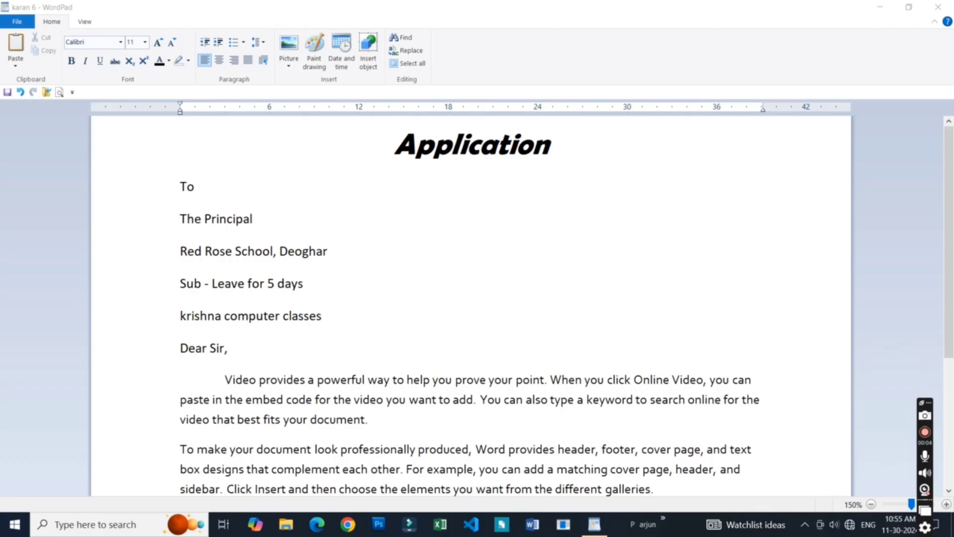
- Apply strikethrough to the "Red Rose School, Deoghar" line and clear the selection
click(334, 279)
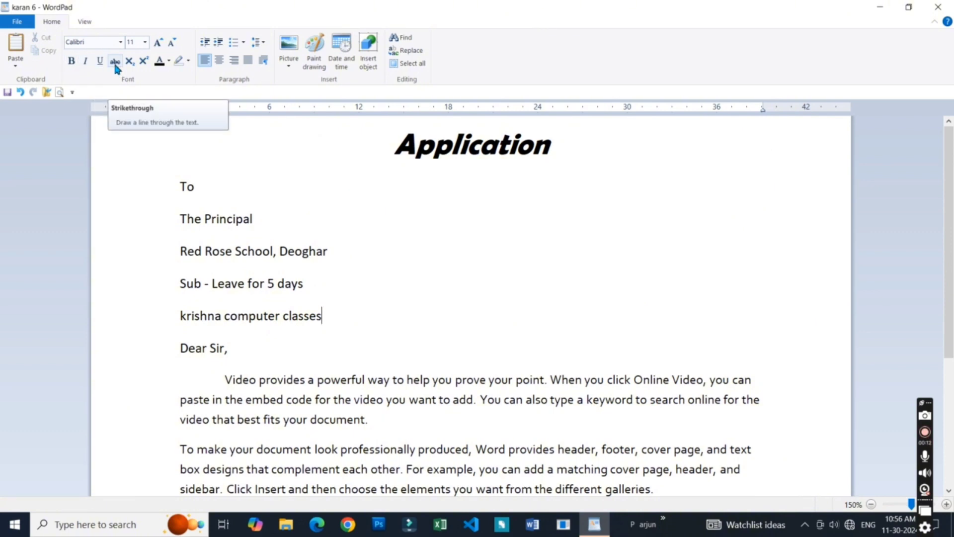
click(231, 250)
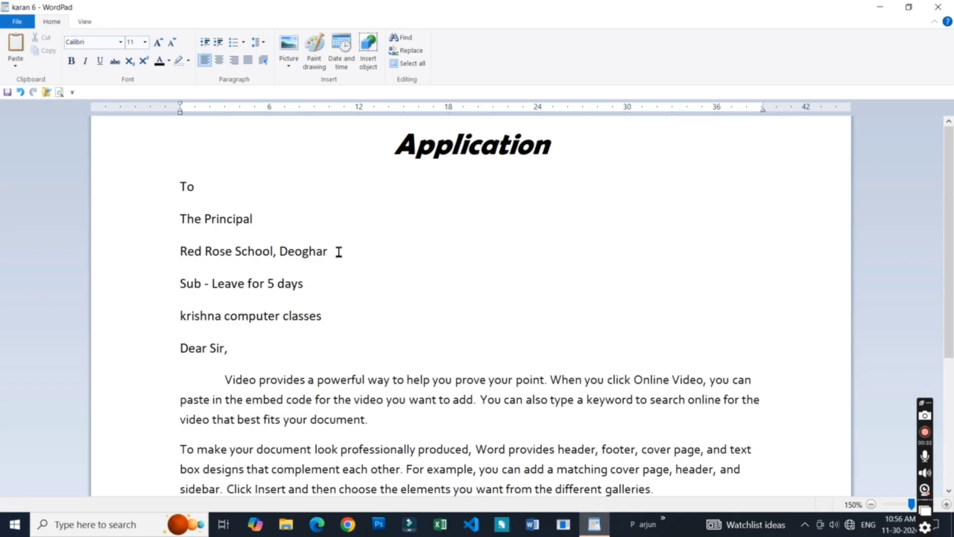
drag(339, 252, 176, 259)
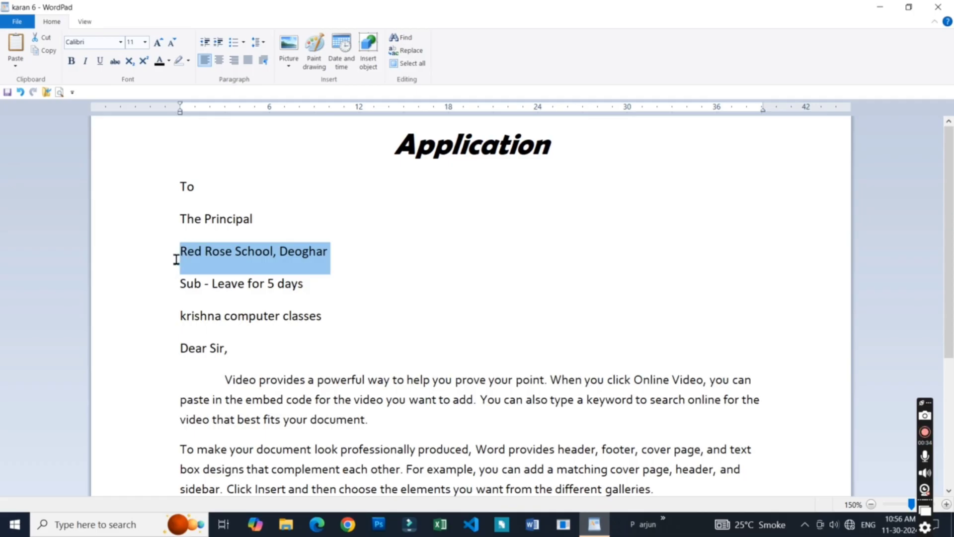
click(114, 61)
click(301, 280)
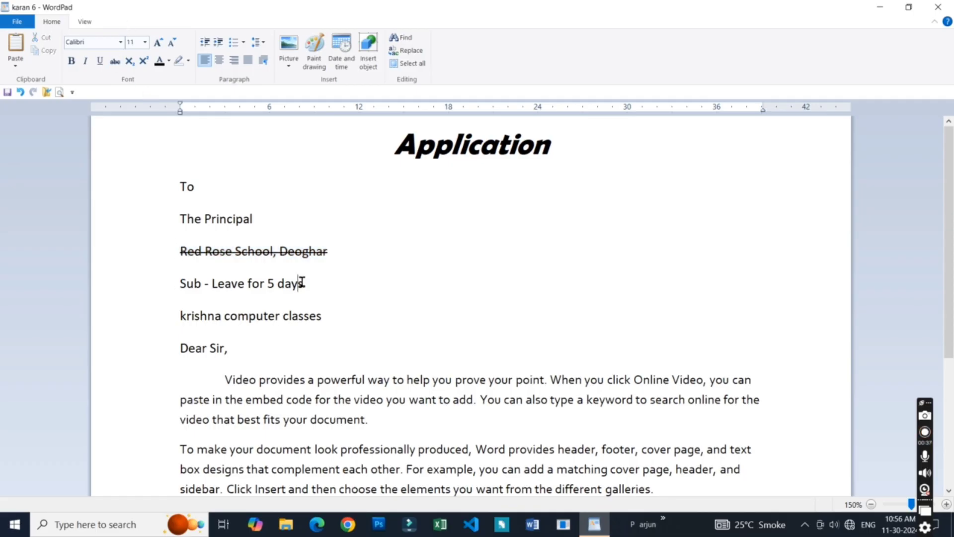
click(310, 256)
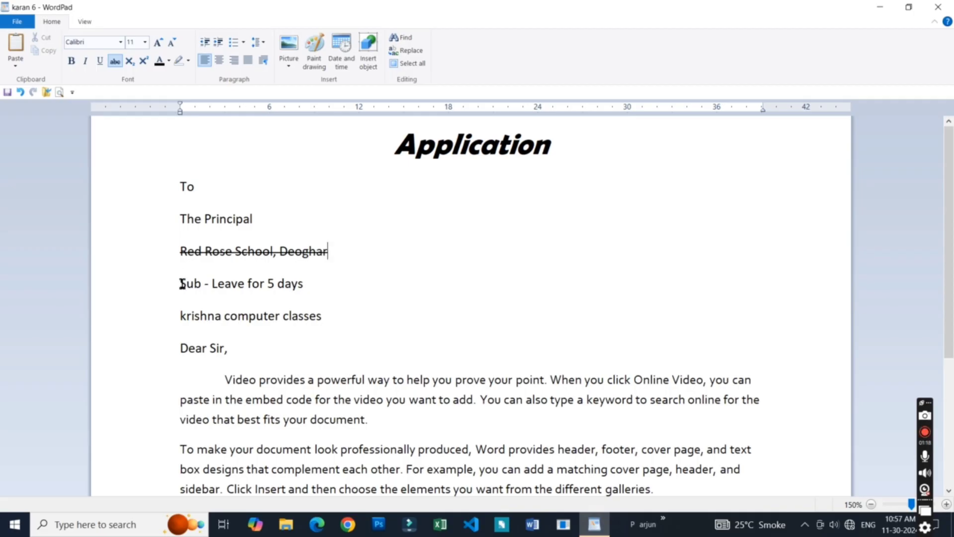
- Apply strikethrough to the "Sub - Leave for 5 days" line
drag(181, 283, 304, 284)
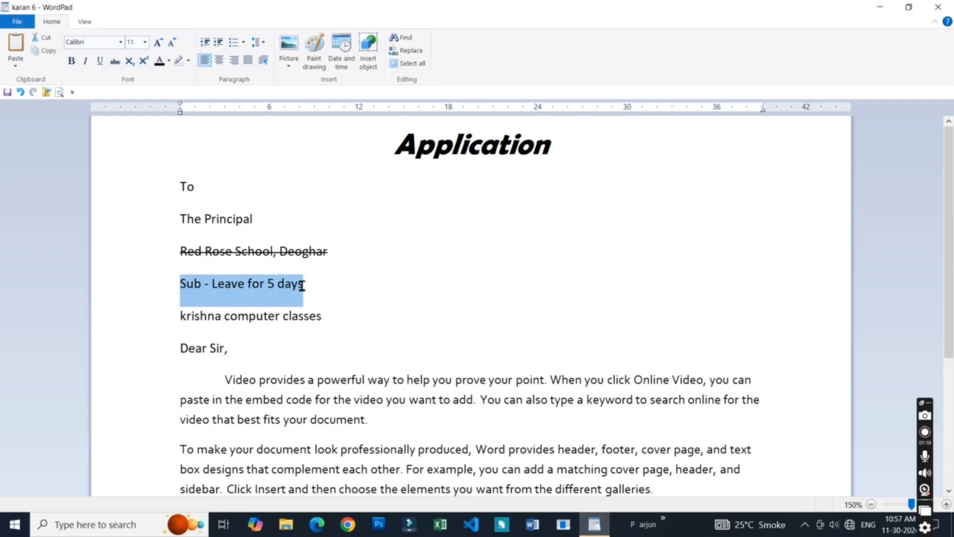
click(116, 61)
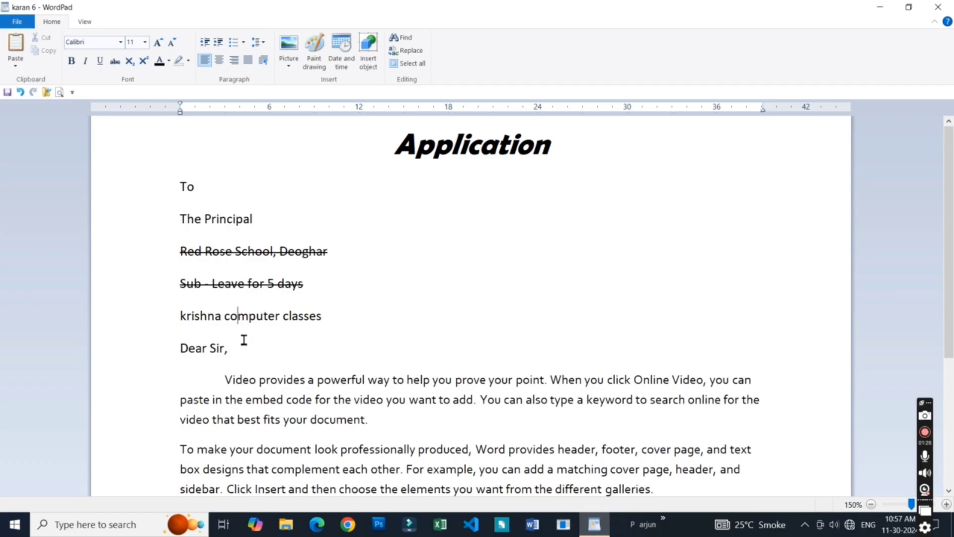
click(143, 61)
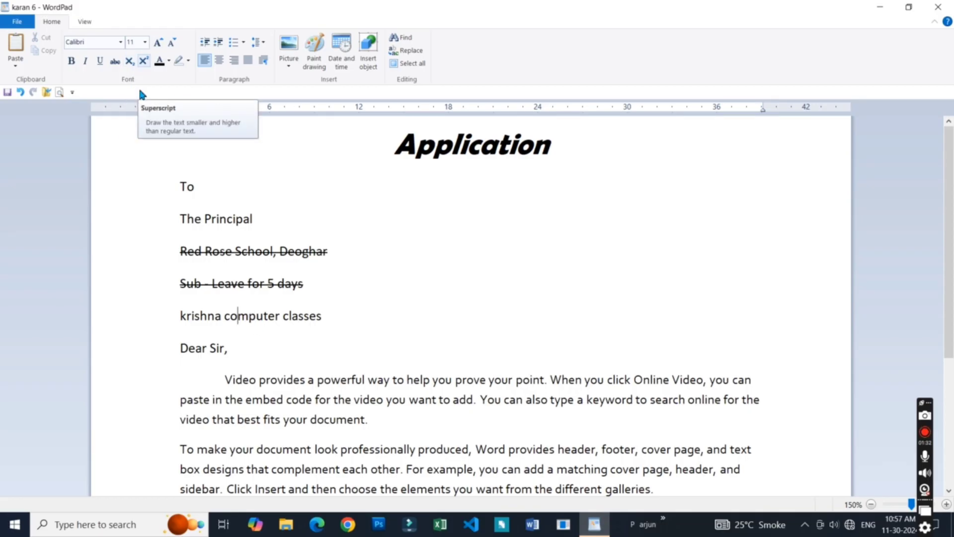
- Set the font to Arial at the end of "Dear Sir," and add a blank line below it
click(236, 352)
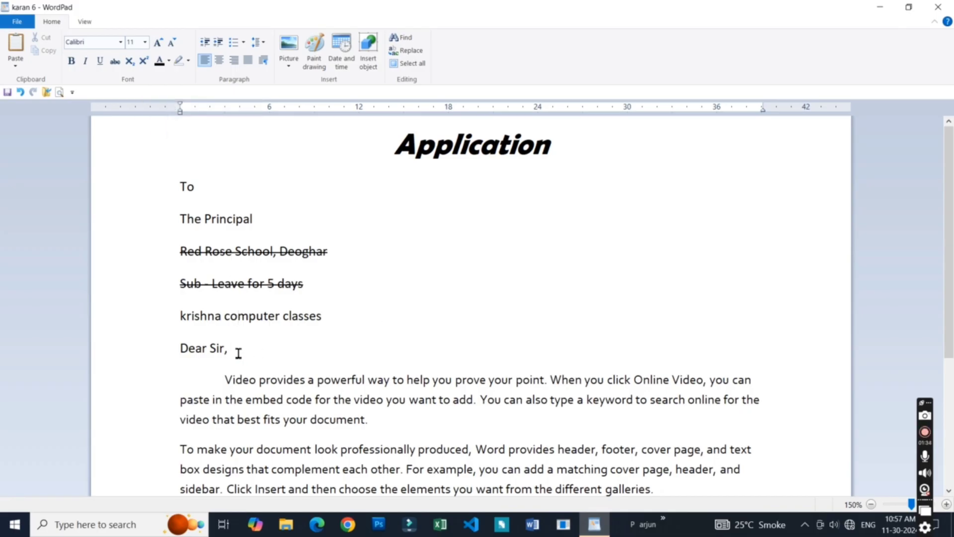
click(102, 43)
text(Arial)
key(Return)
click(278, 364)
key(Return)
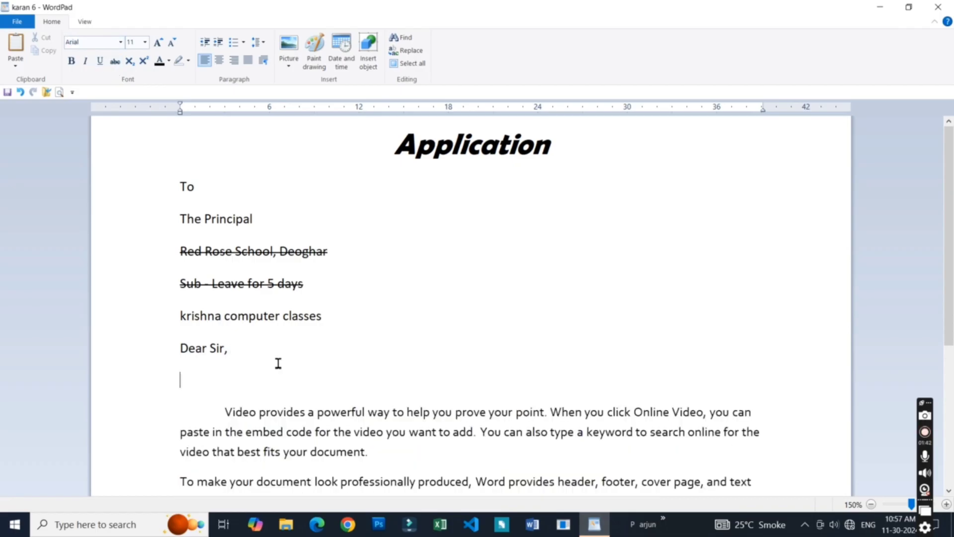
- Enter "H20 22" with a capital H on the new line below "Dear Sir,"
text(h20)
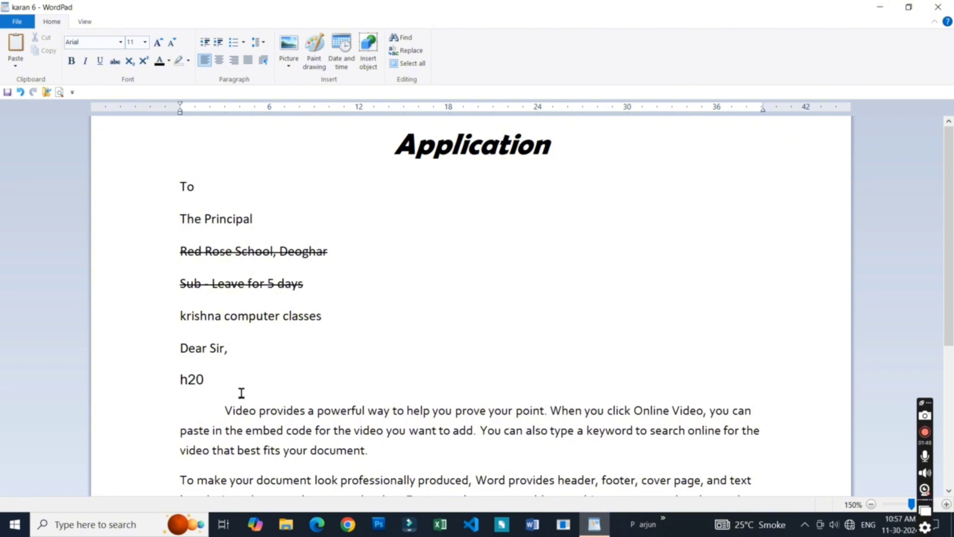
key(BackSpace)
key(BackSpace)
key(BackSpace)
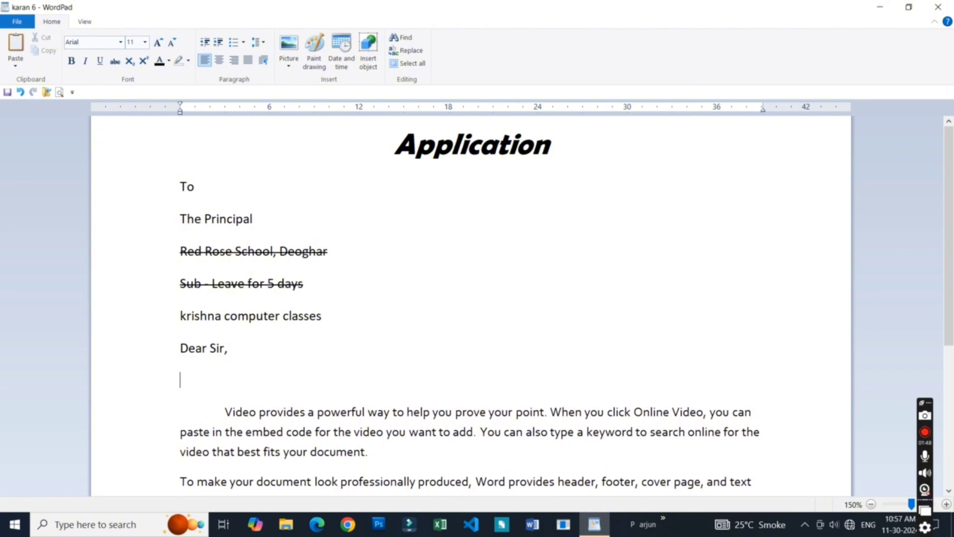
key(Caps_Lock)
text(H20)
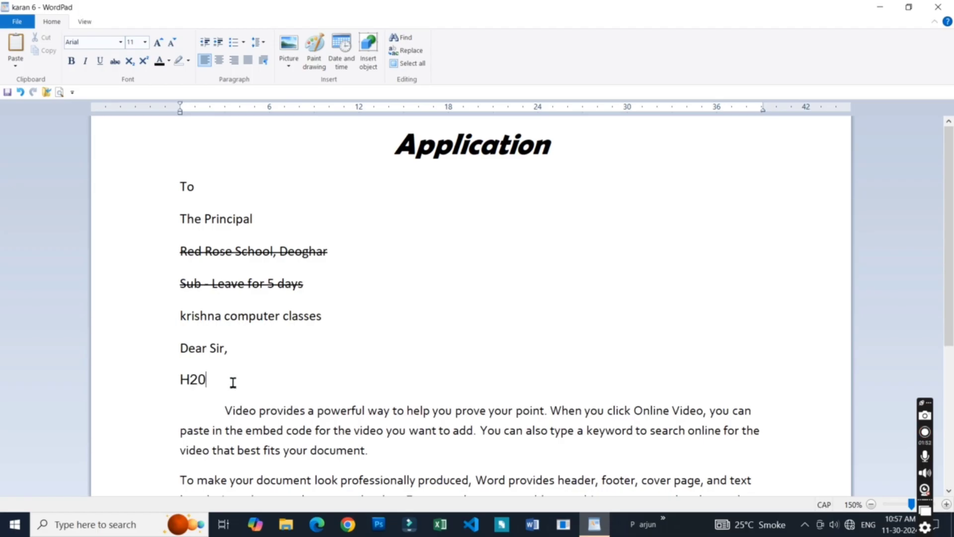
text( 22)
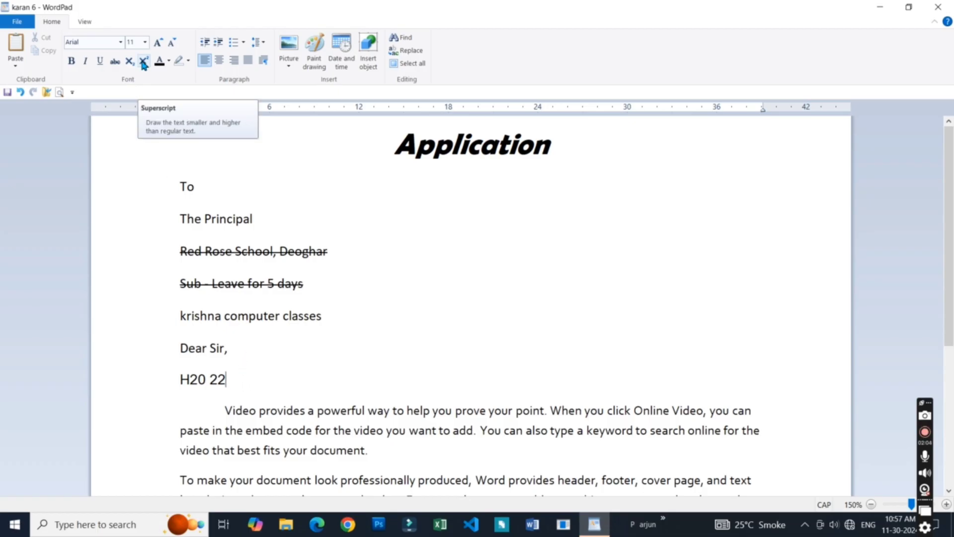
- Make the 2 in "H20" a subscript and the last 2 in "22" a superscript
drag(189, 379, 198, 380)
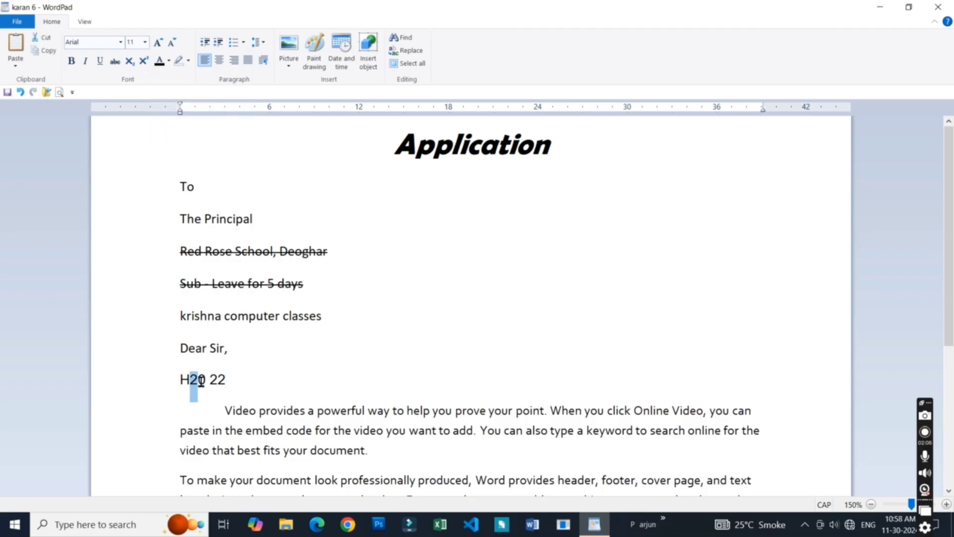
click(129, 61)
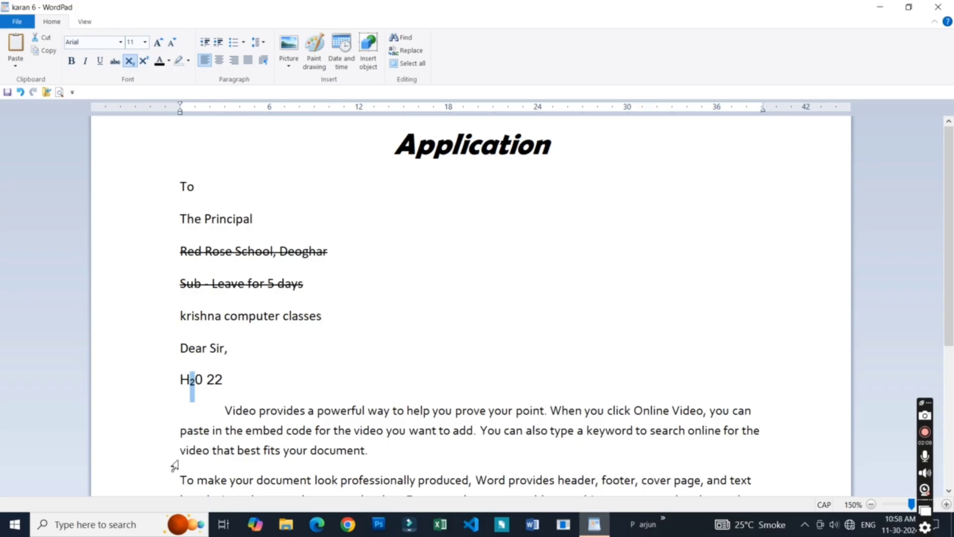
click(208, 393)
drag(205, 382, 223, 379)
click(223, 379)
click(145, 63)
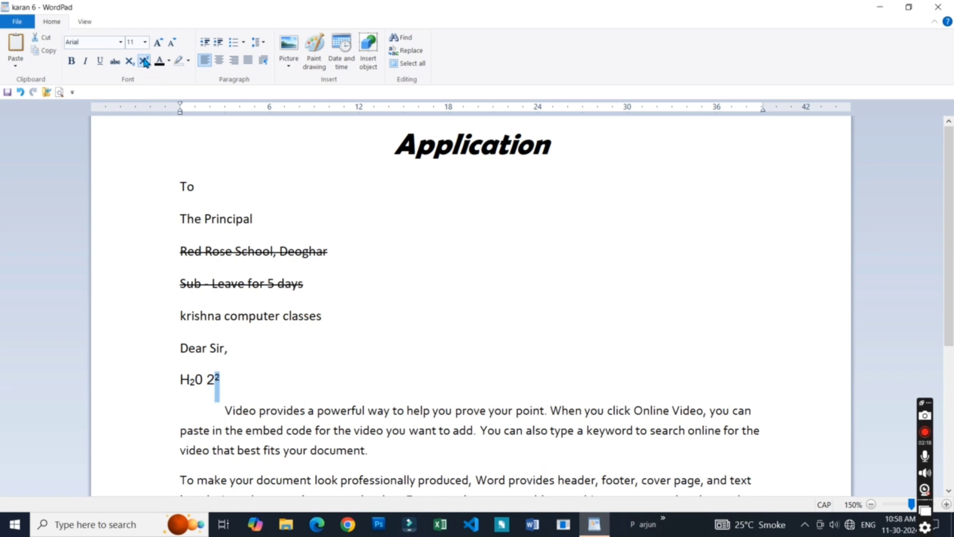
click(251, 388)
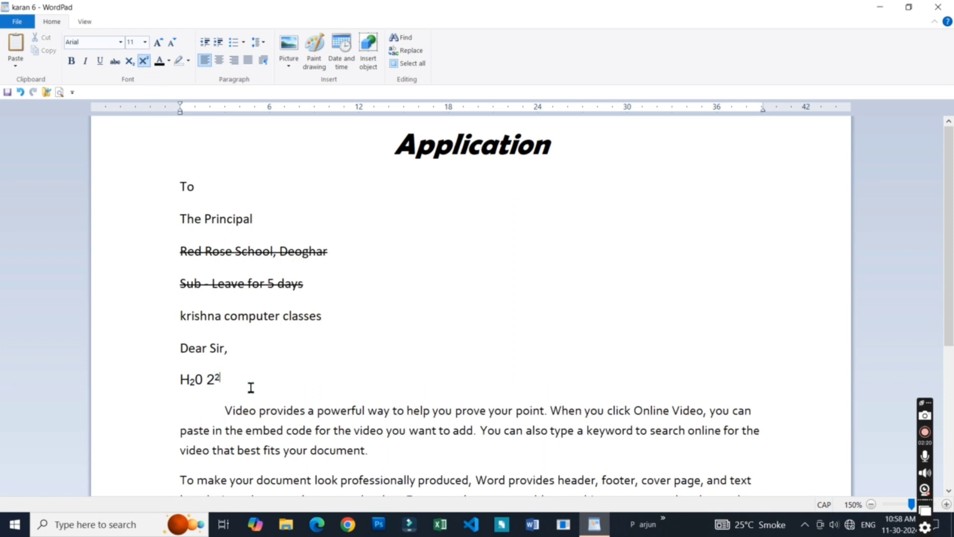
- Delete the sample formula line below "Dear Sir," together with its blank line
click(136, 389)
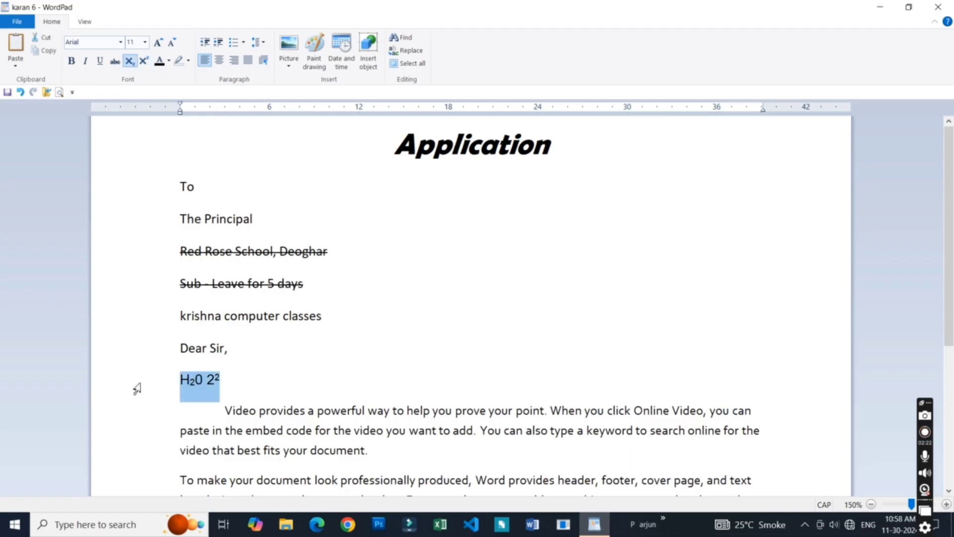
key(Delete)
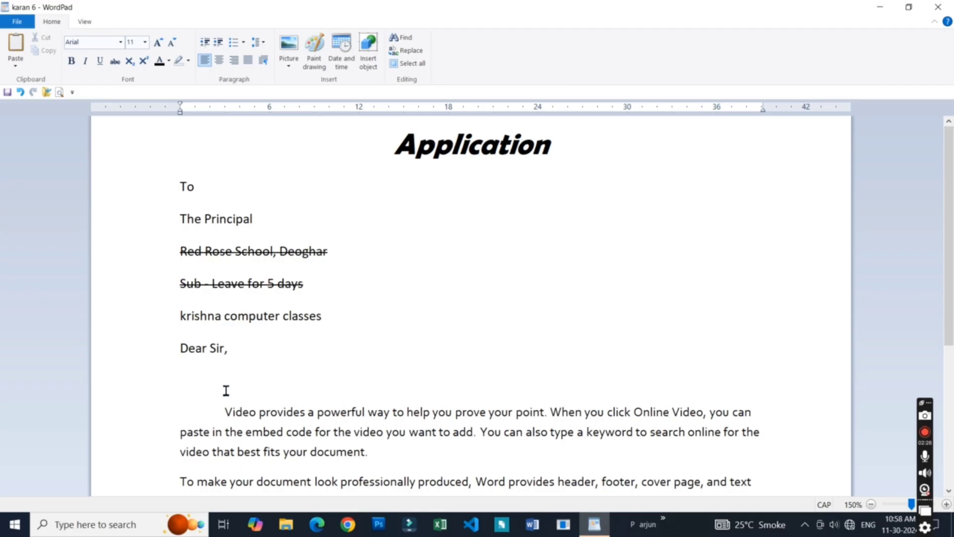
key(Delete)
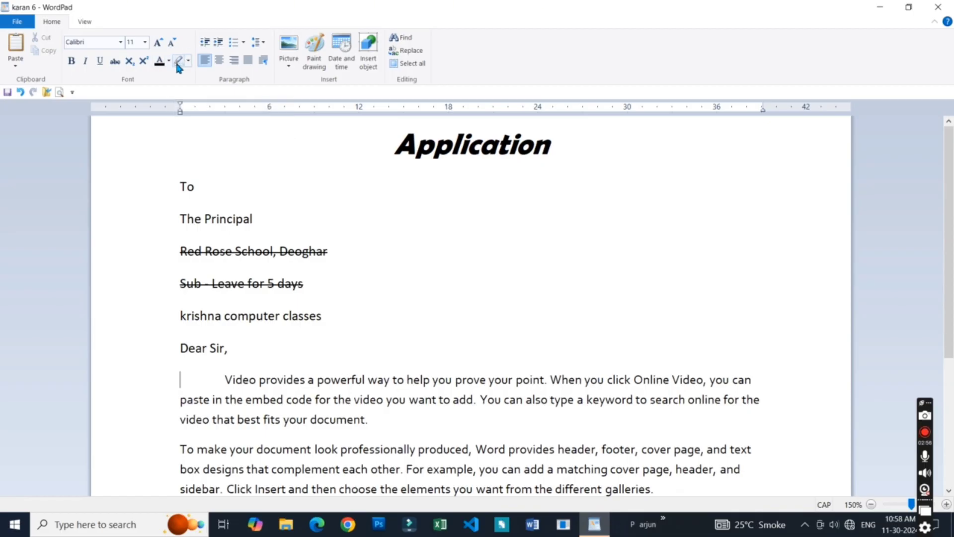
- Change the text color of the "Application" heading to purple and clear the selection
drag(948, 223, 953, 206)
drag(394, 149, 583, 148)
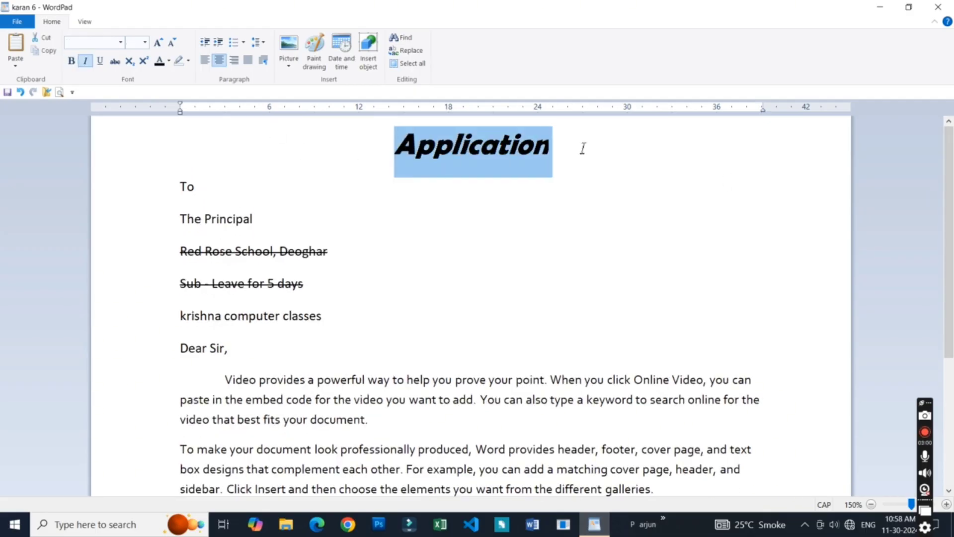
click(169, 60)
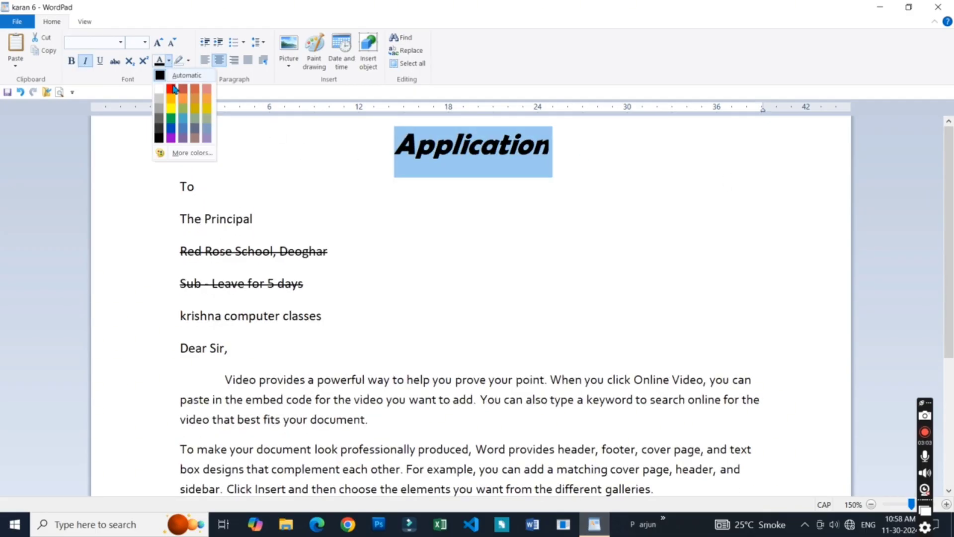
click(171, 138)
click(398, 198)
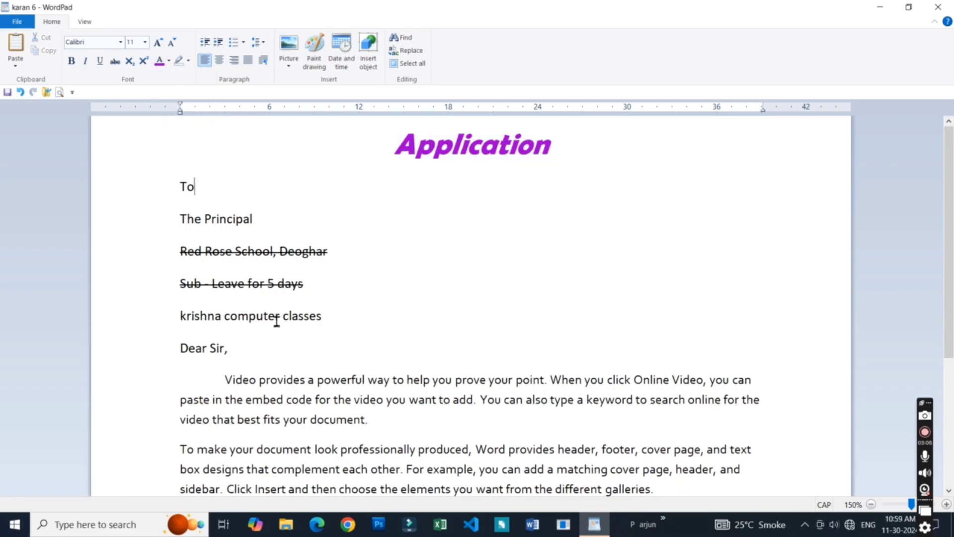
- Color the lines from "To" through "Dear Sir," blue and clear the selection
drag(237, 352, 179, 188)
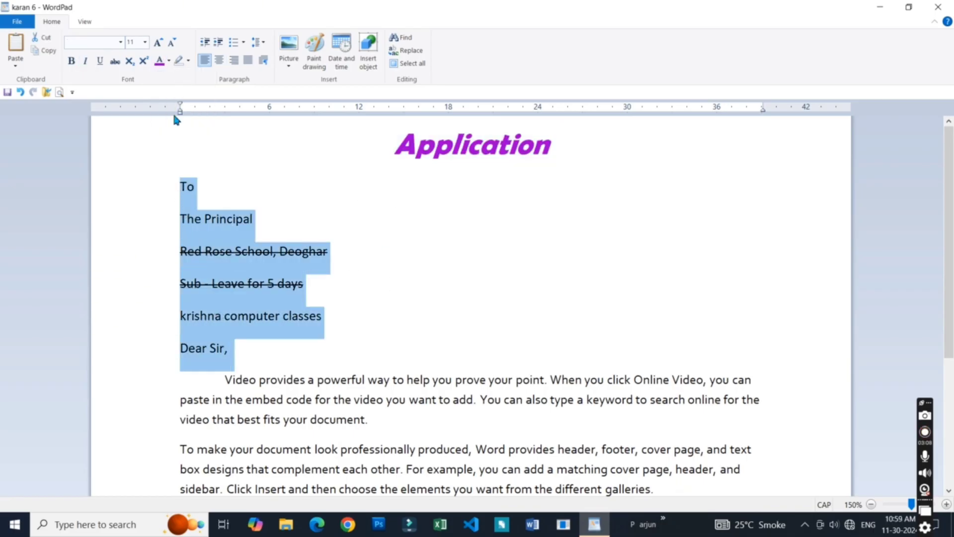
click(168, 58)
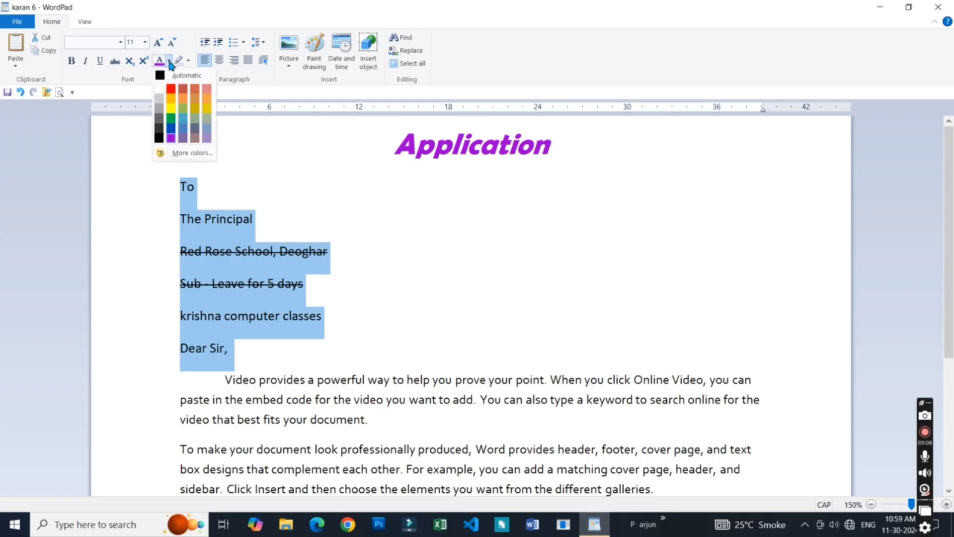
click(172, 133)
click(288, 251)
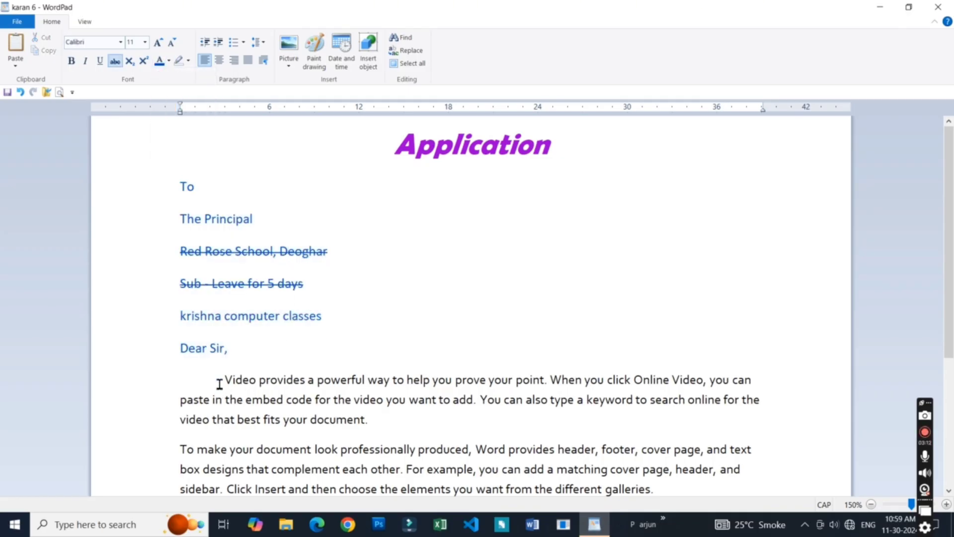
- Color the first body paragraph, starting with "Video provides", light blue
drag(223, 381, 378, 416)
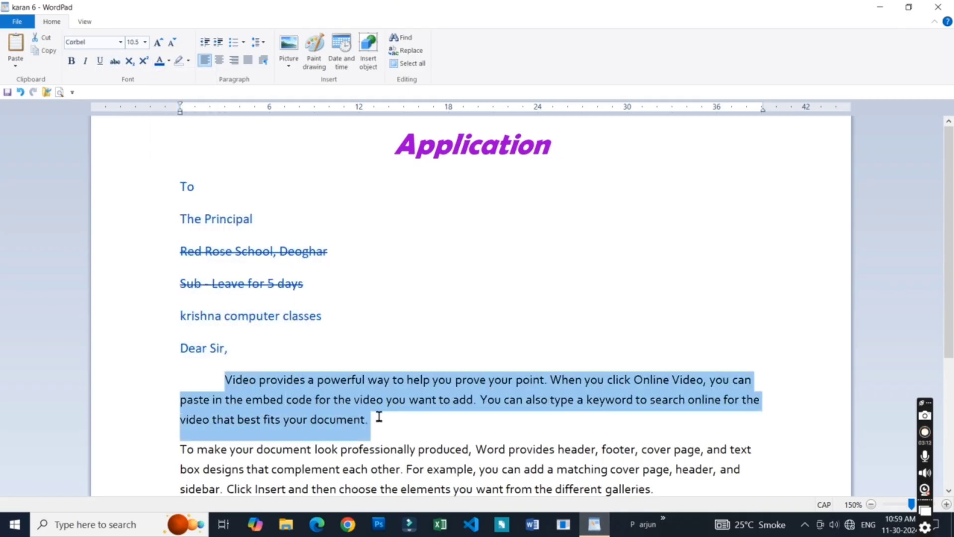
click(170, 61)
click(185, 131)
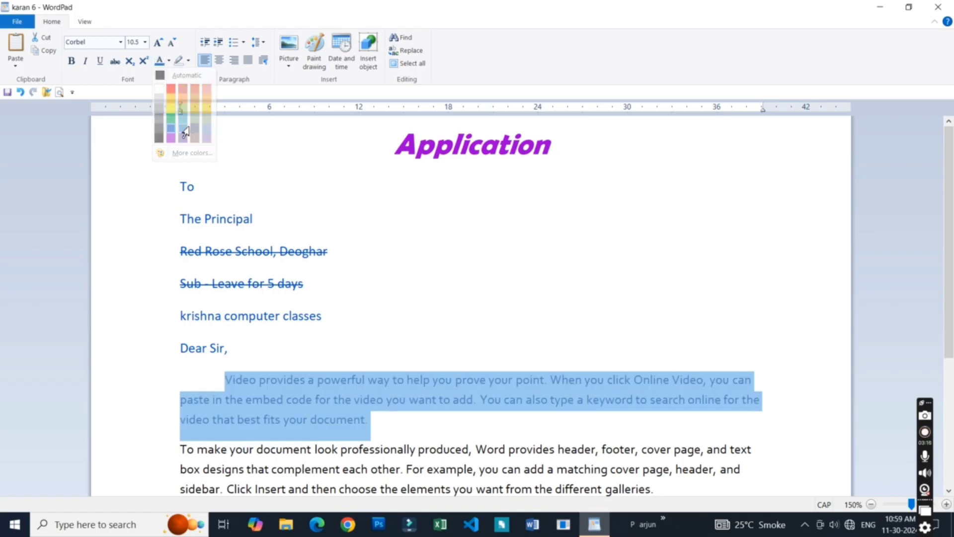
click(317, 265)
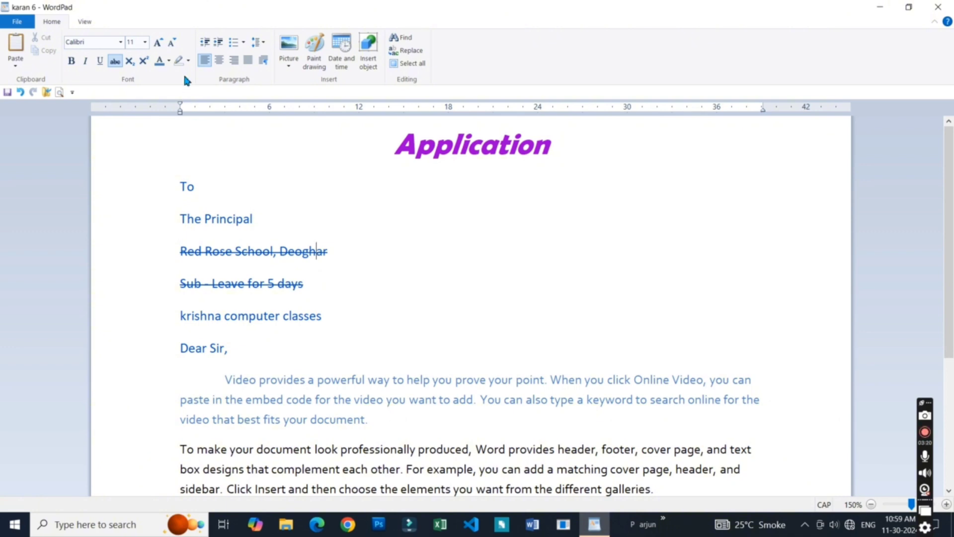
- Highlight the words "professionally produced" in the second body paragraph with yellow
click(360, 326)
drag(950, 246, 950, 307)
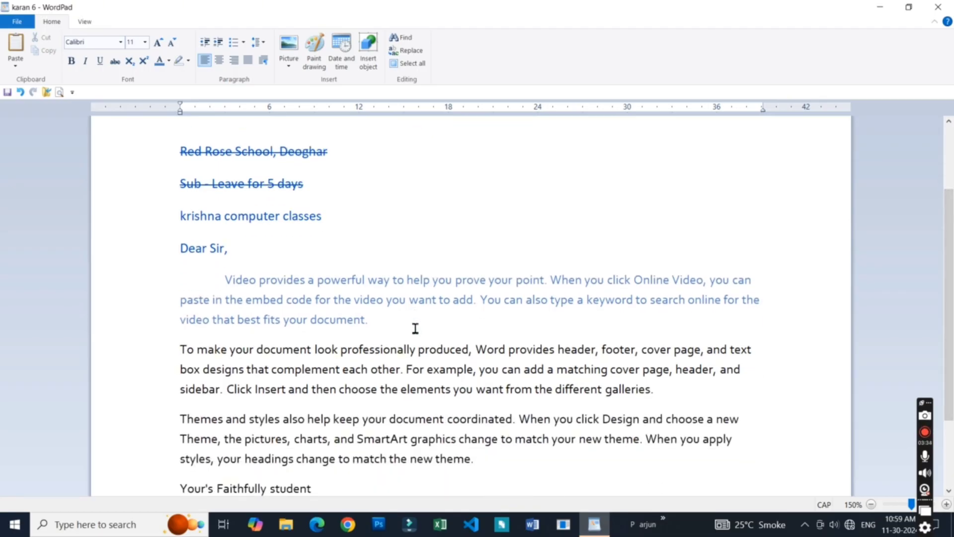
click(340, 350)
drag(344, 351, 437, 349)
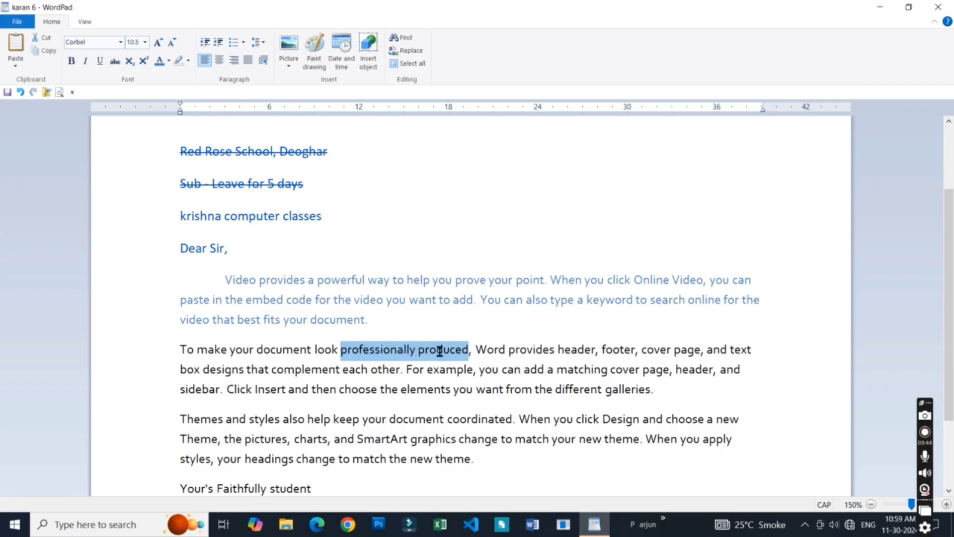
click(188, 61)
click(183, 77)
click(341, 370)
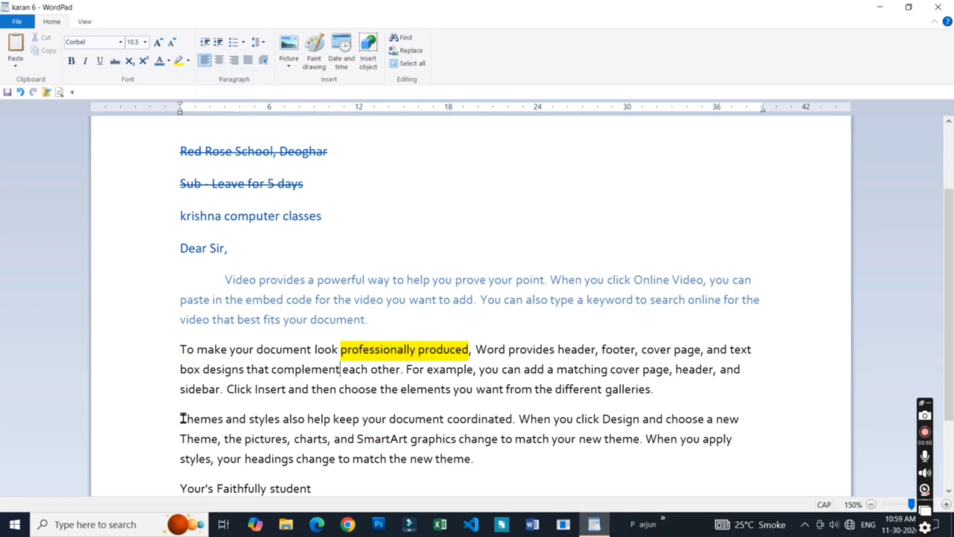
- Highlight the sentence "Themes and styles also help keep your document coordinated." in dark blue and make its text white
drag(181, 419, 520, 419)
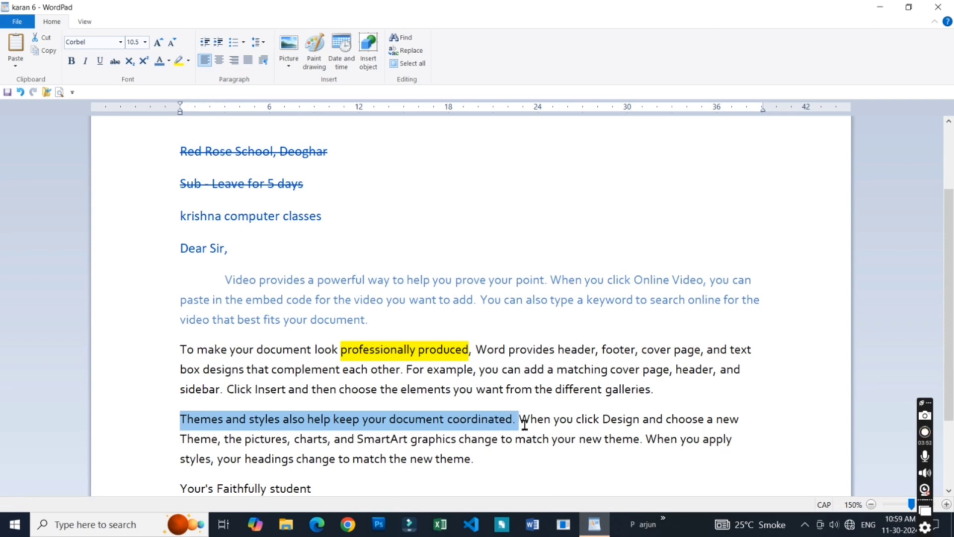
click(188, 61)
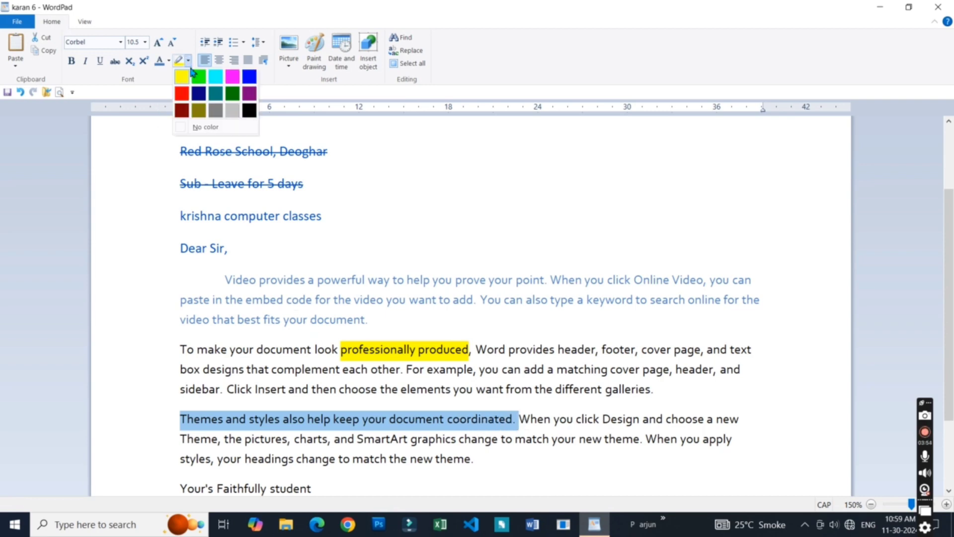
click(199, 94)
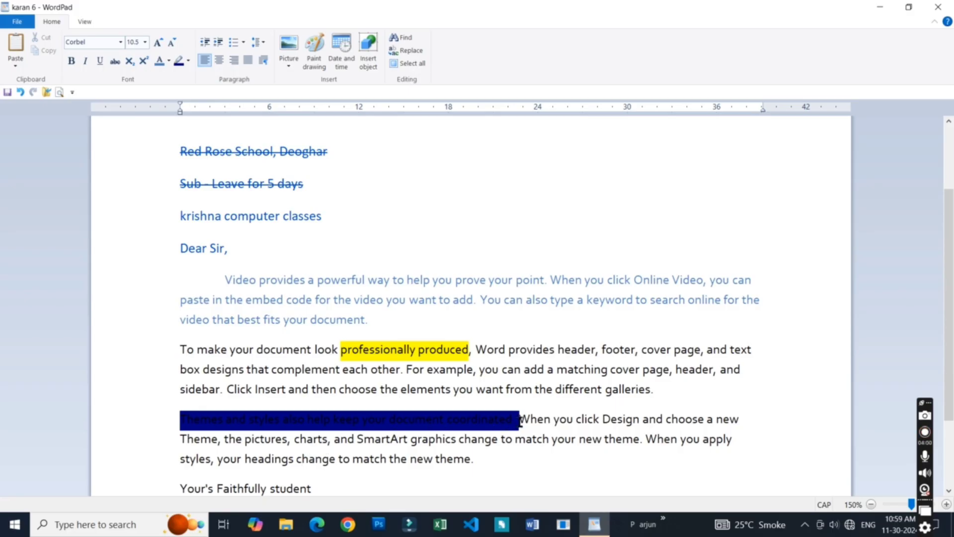
drag(520, 419, 173, 431)
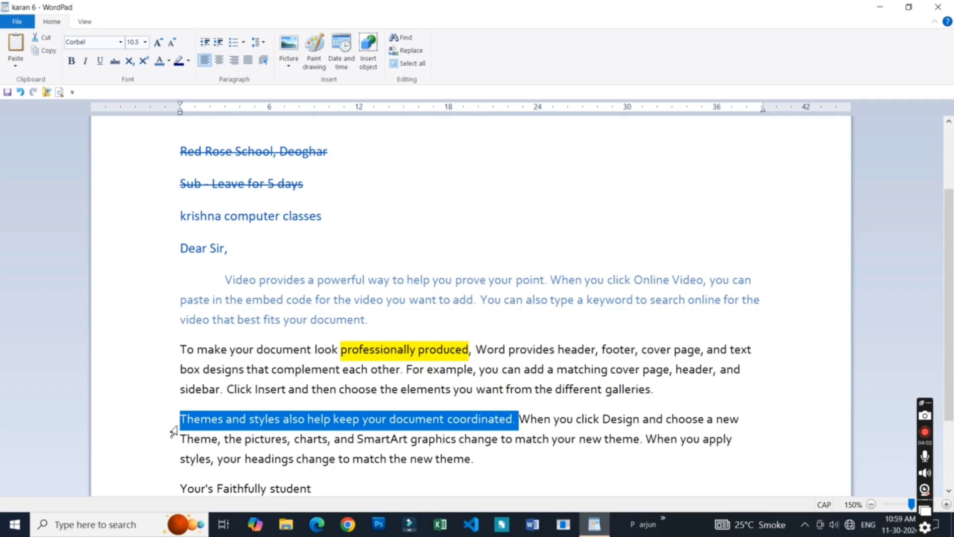
click(169, 61)
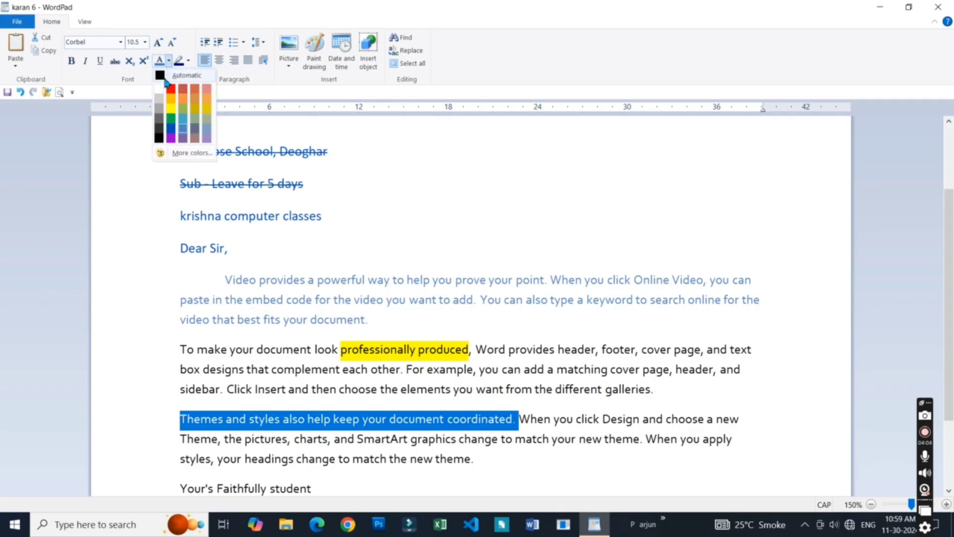
click(164, 78)
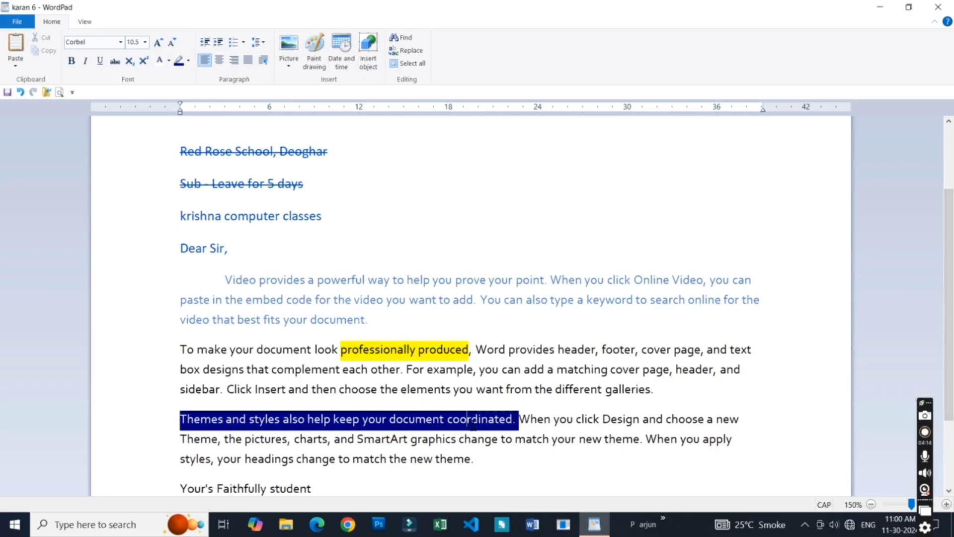
- Remove the highlight from the words "professionally produced" in the second body paragraph and clear the selection
drag(468, 350, 363, 346)
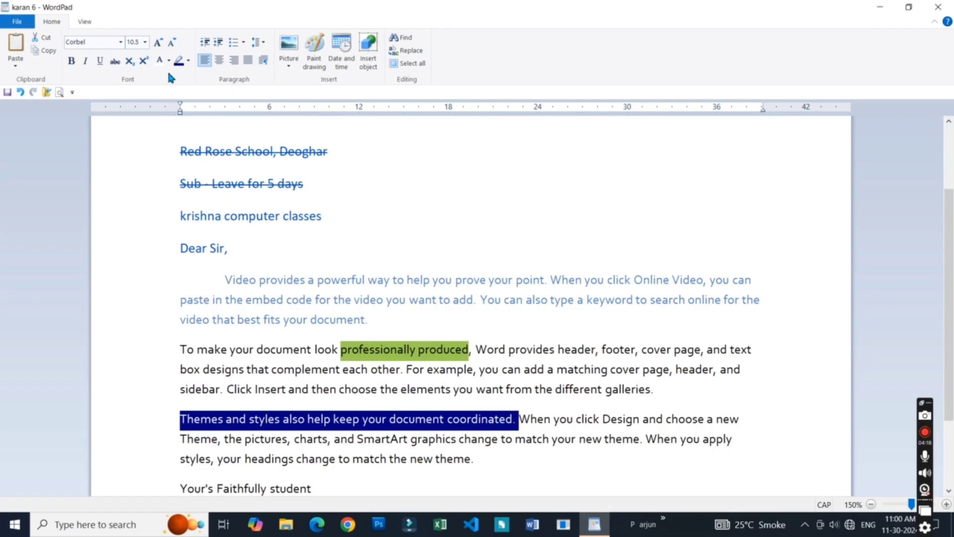
click(190, 61)
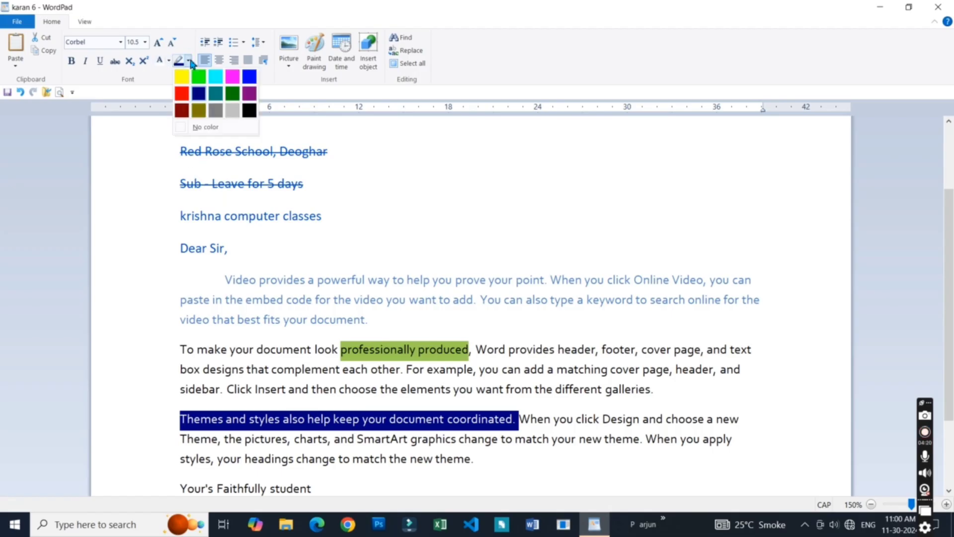
click(197, 125)
click(330, 389)
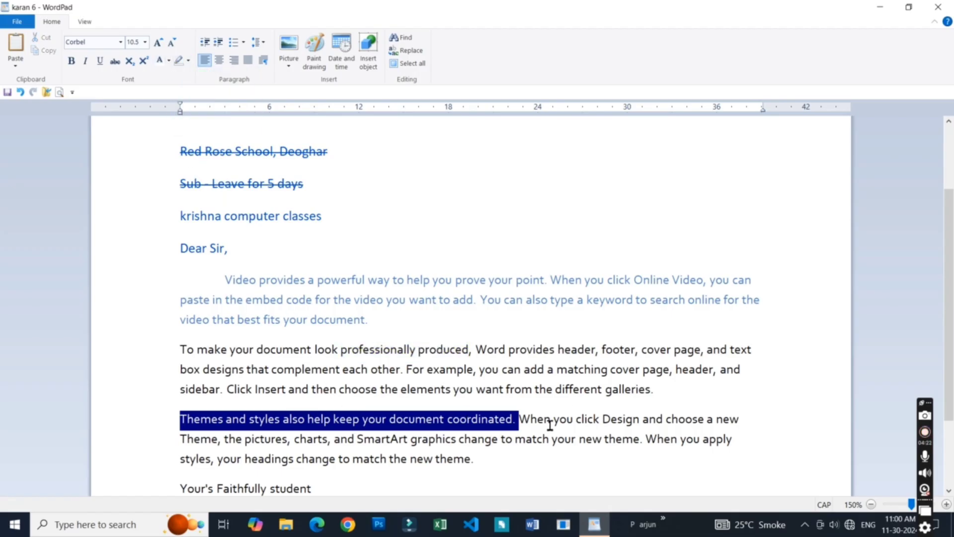
- Remove the dark blue highlight from the sentence "Themes and styles also help keep your document coordinated." and clear the selection
drag(519, 422, 170, 423)
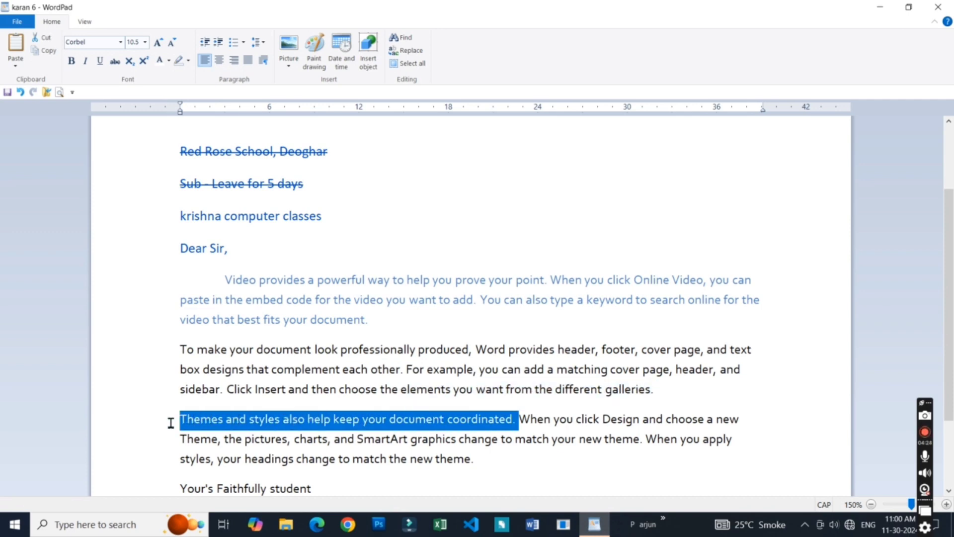
click(188, 60)
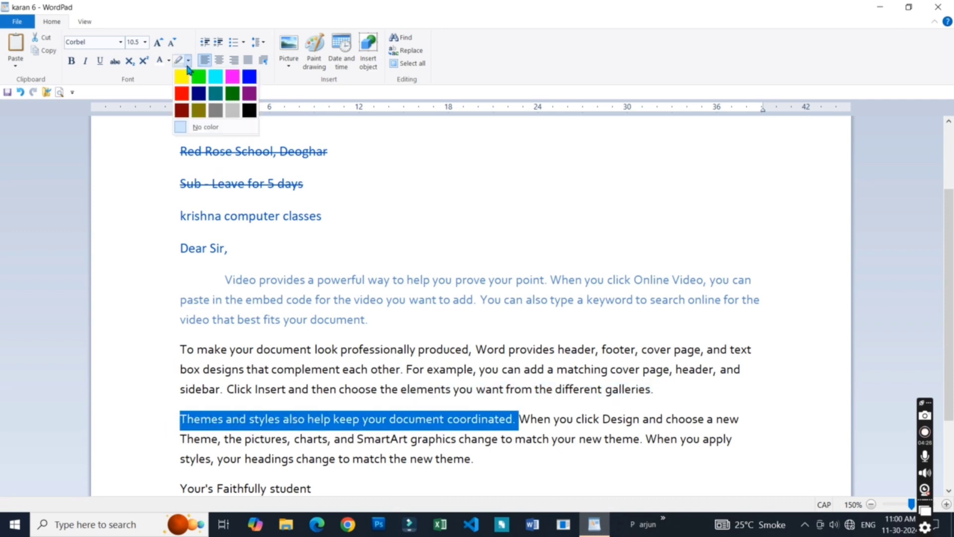
click(203, 128)
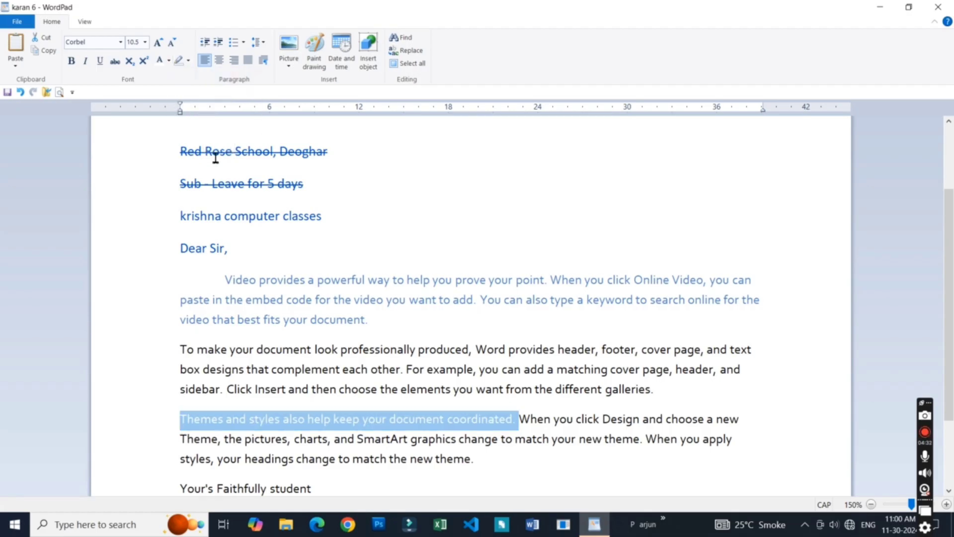
click(293, 353)
click(433, 418)
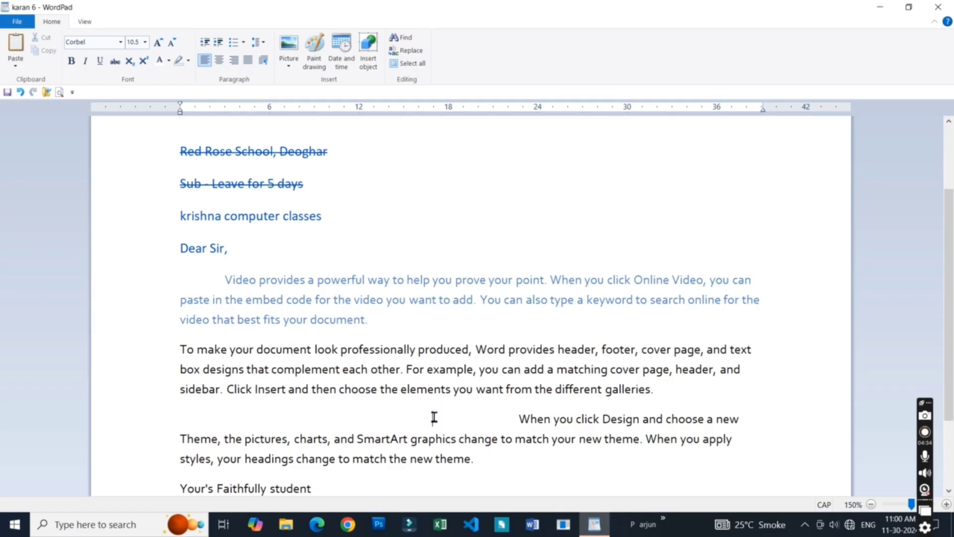
- Set the white sentence starting with "Themes and styles" to the Automatic text color and clear the selection
drag(518, 418, 97, 422)
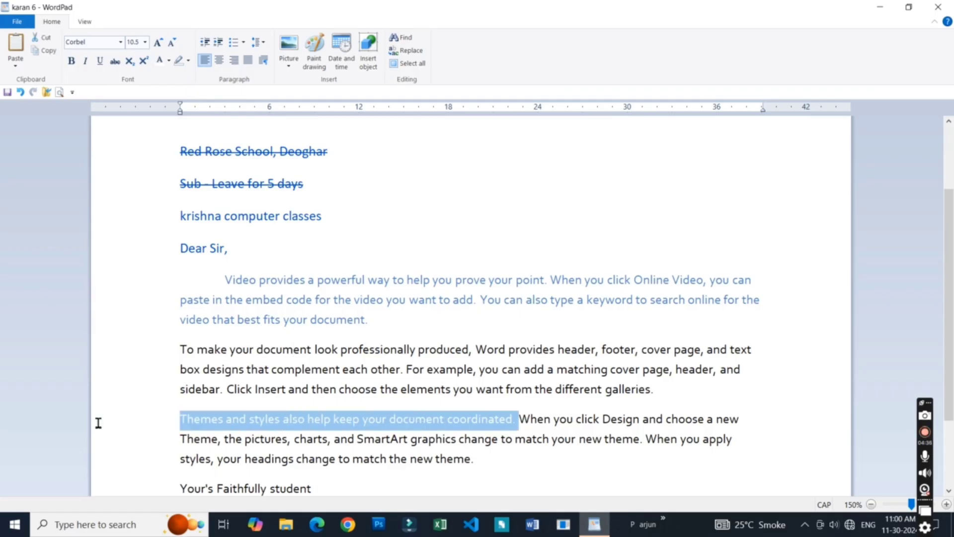
click(169, 60)
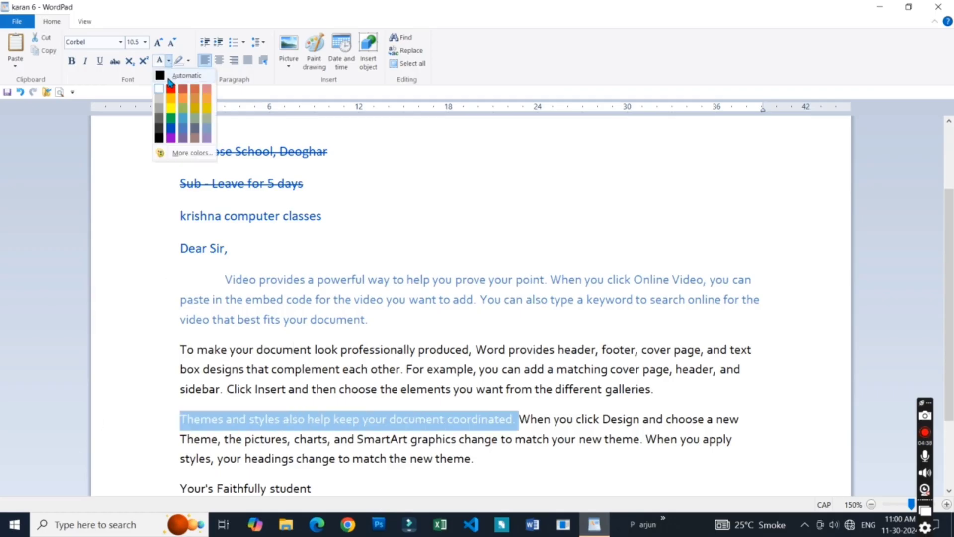
click(167, 82)
click(318, 438)
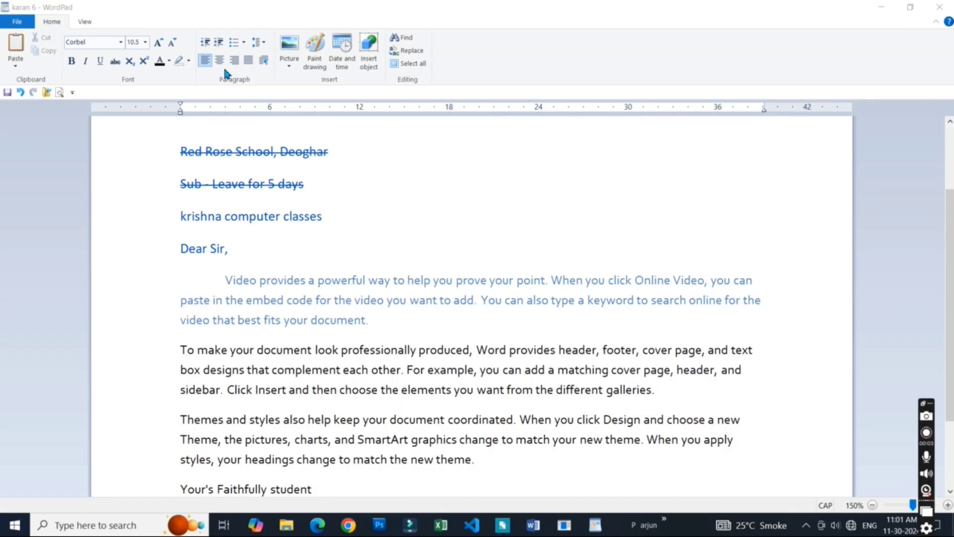
- Select the entire leave letter and delete all of its text
click(246, 190)
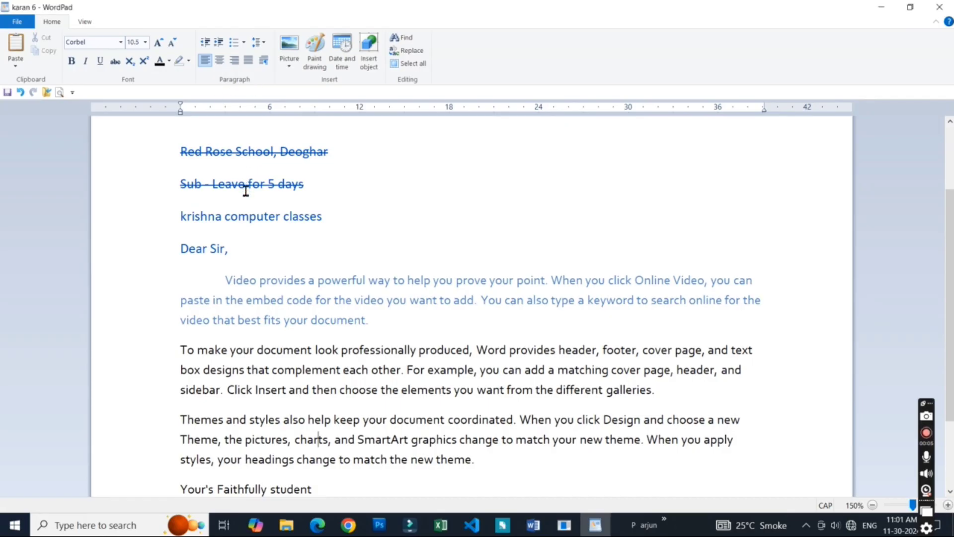
click(287, 388)
click(373, 390)
key(ctrl+a)
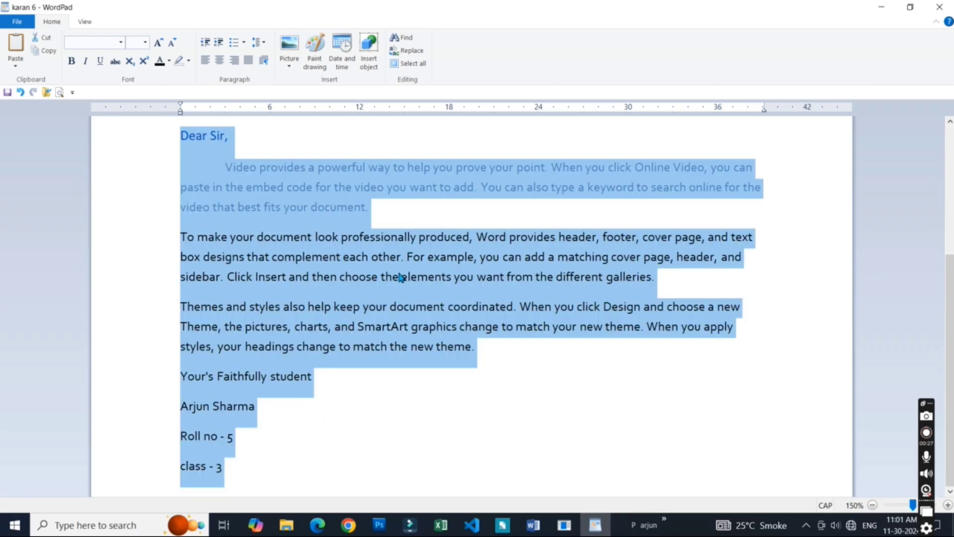
key(Delete)
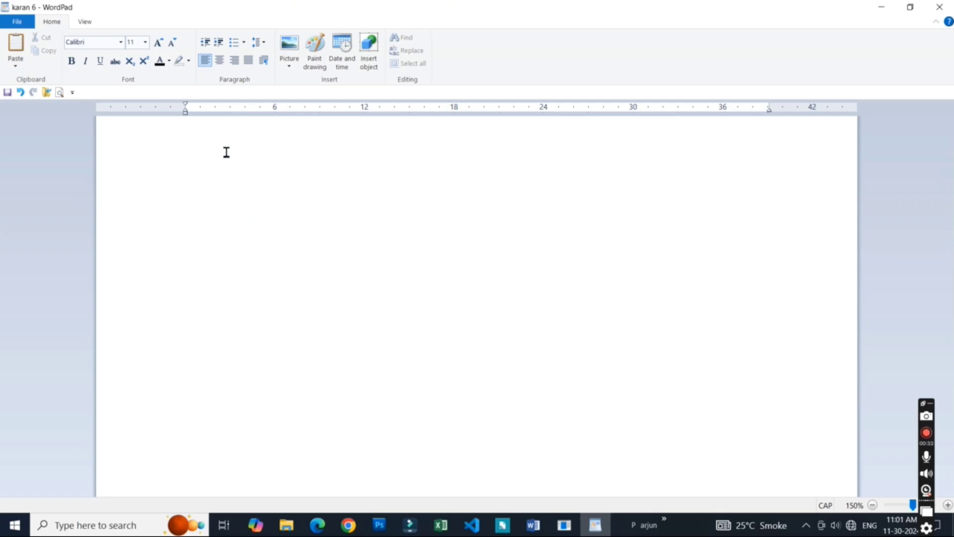
- Write "A =LETTER" on the first line and "APPLE = WORD" on the second line
text(A)
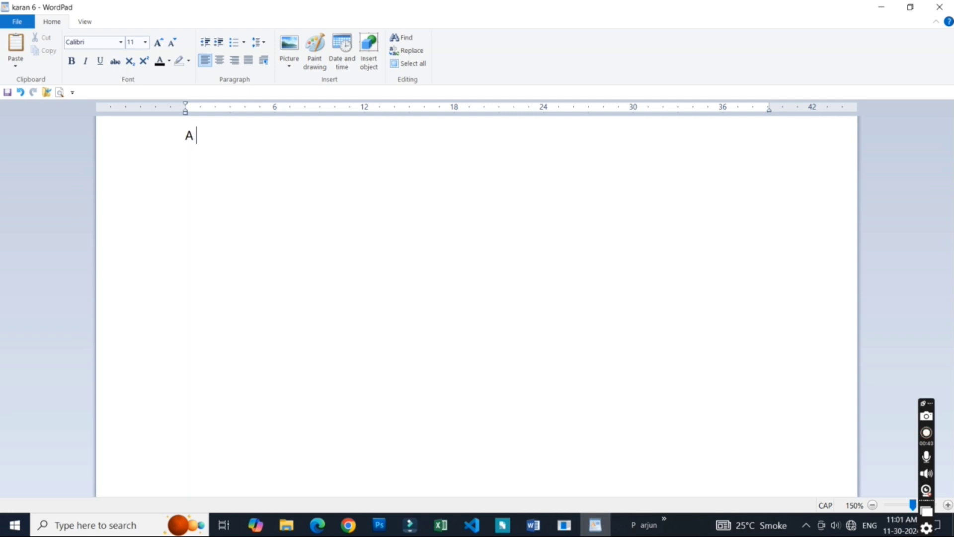
text(=LETTER)
key(Return)
text(A)
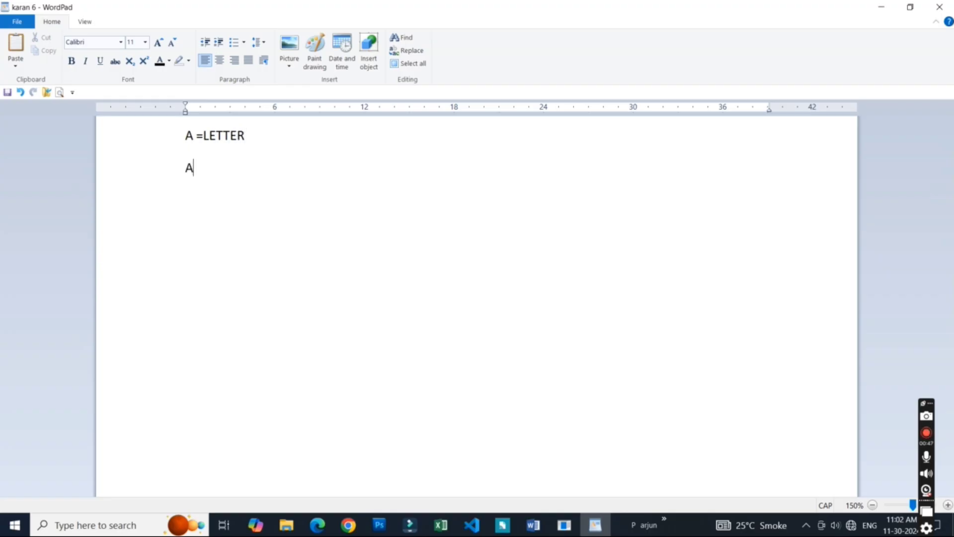
text(PPLE = WORD)
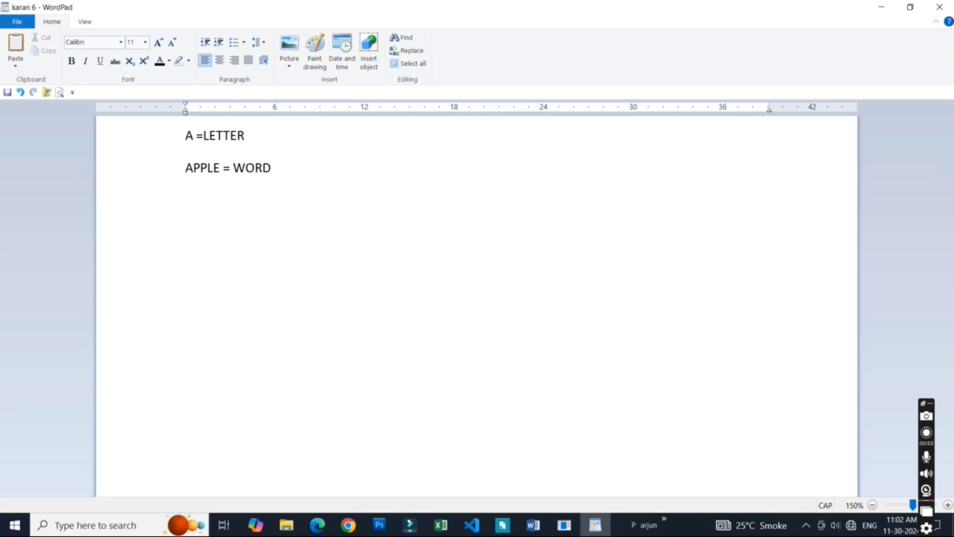
- Add a third line reading "AN APPLE IS A FRUIT = SENTENCE"
key(Return)
text(AN APPLE IS A)
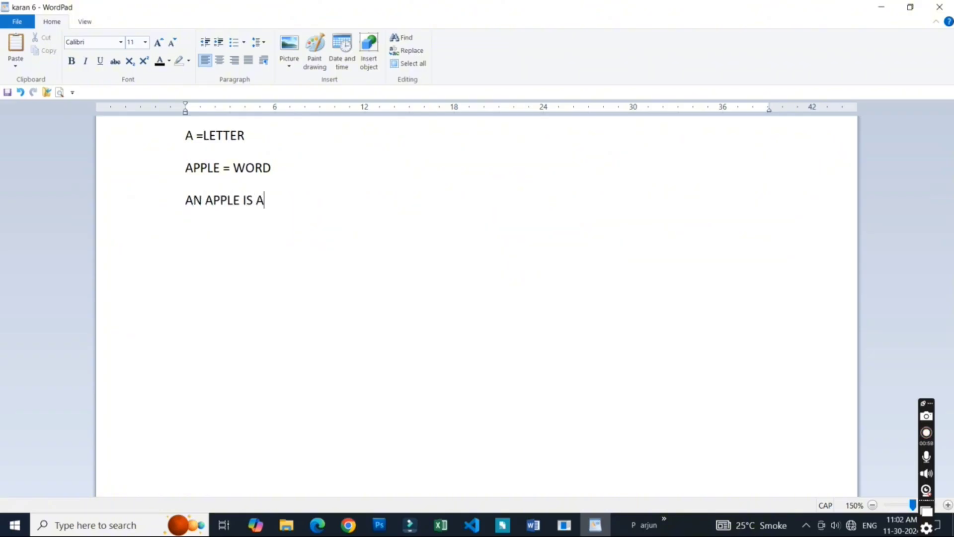
text( FRUIT =)
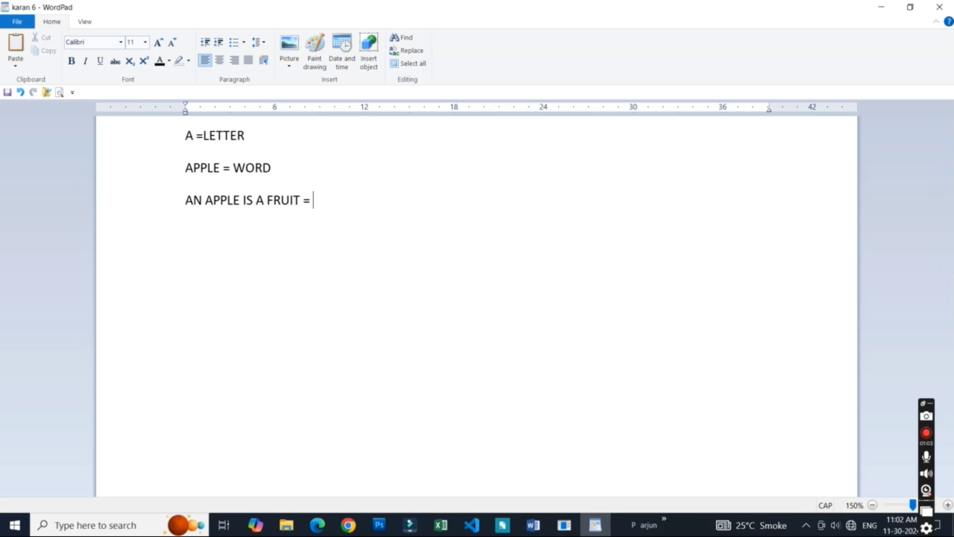
text( SENTE)
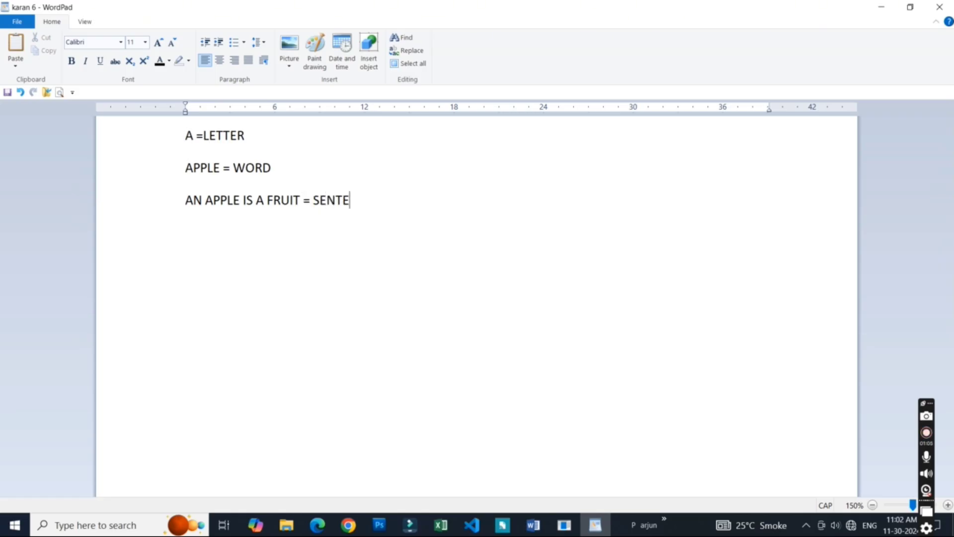
text(NCE)
- Add a fourth line reading "AN APPLE IS A FRUIT, IT IS VERT TASTY." and start a new paragraph below it
key(Return)
text(AN )
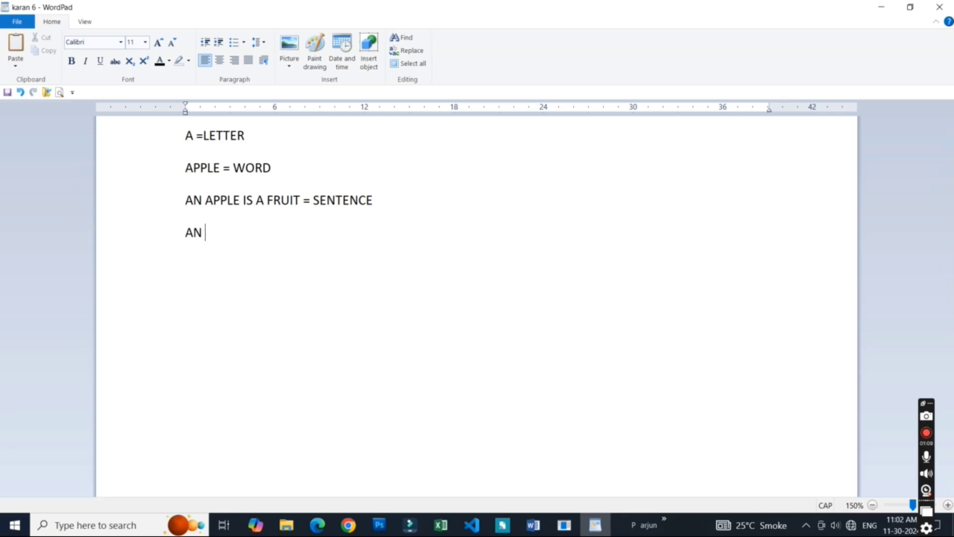
text(APPLE IS )
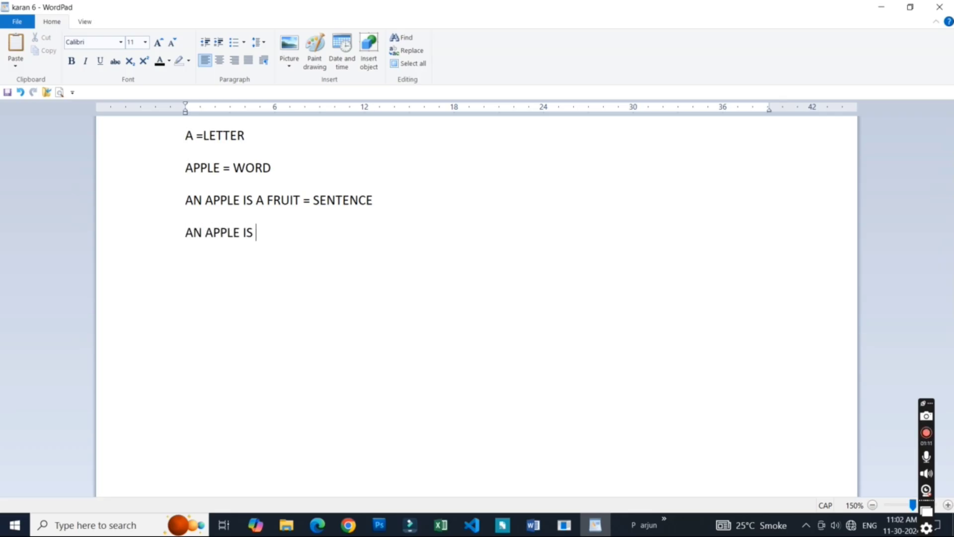
text(A FRUIT)
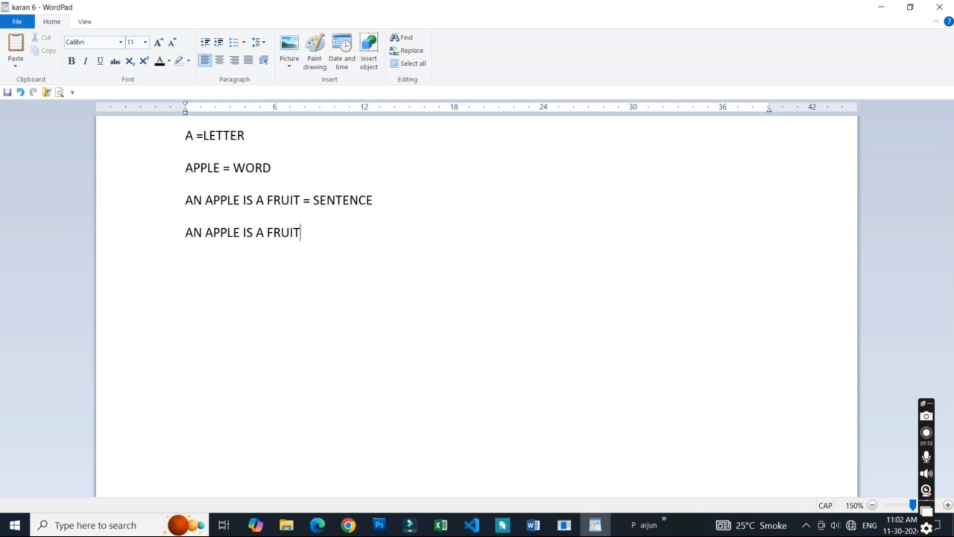
text(, IT IS VER)
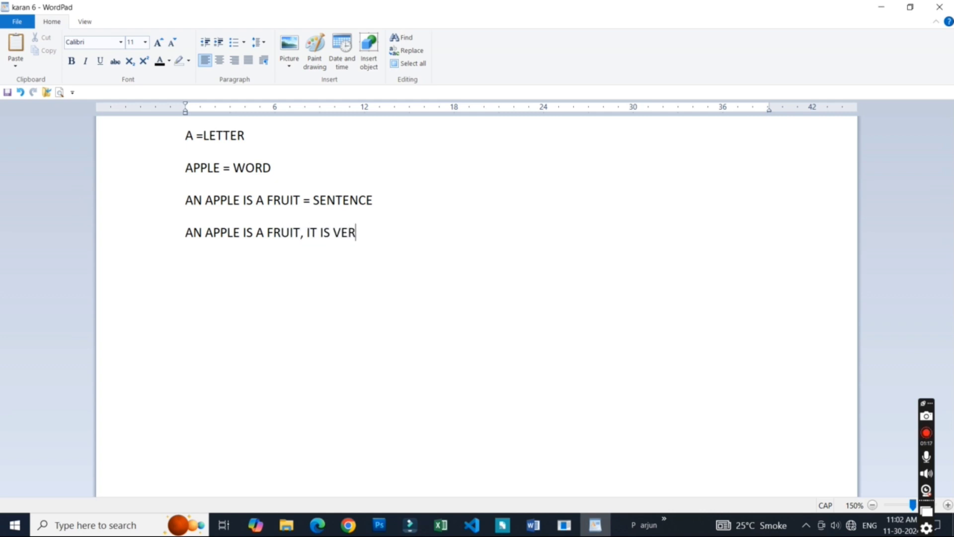
text(T TASTY)
click(240, 242)
click(381, 234)
click(401, 235)
text(.)
key(Return)
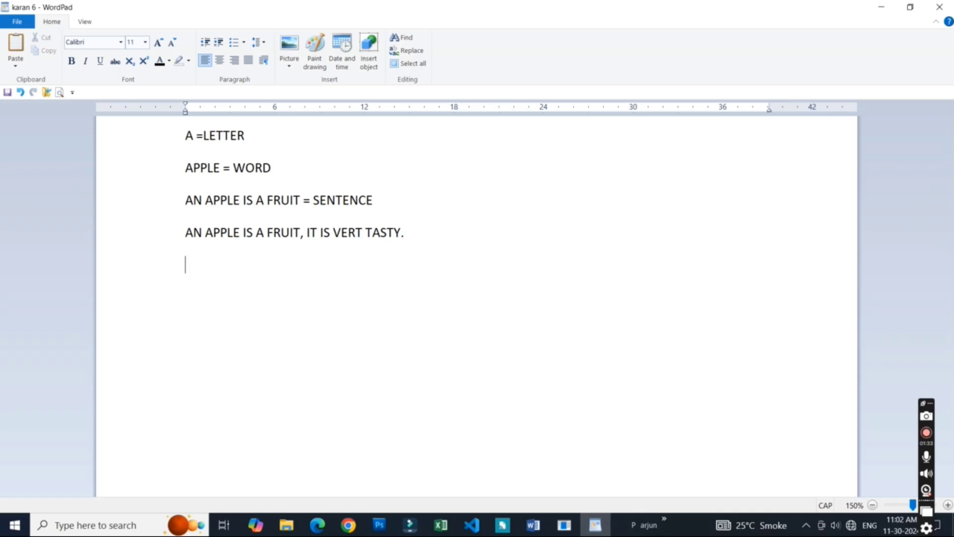
- Fill a paragraph with random letters until it wraps onto a second line, and add a short paragraph "GFHFGHFGHFHFGH" below it
text(GFDGDGGDGDFG)
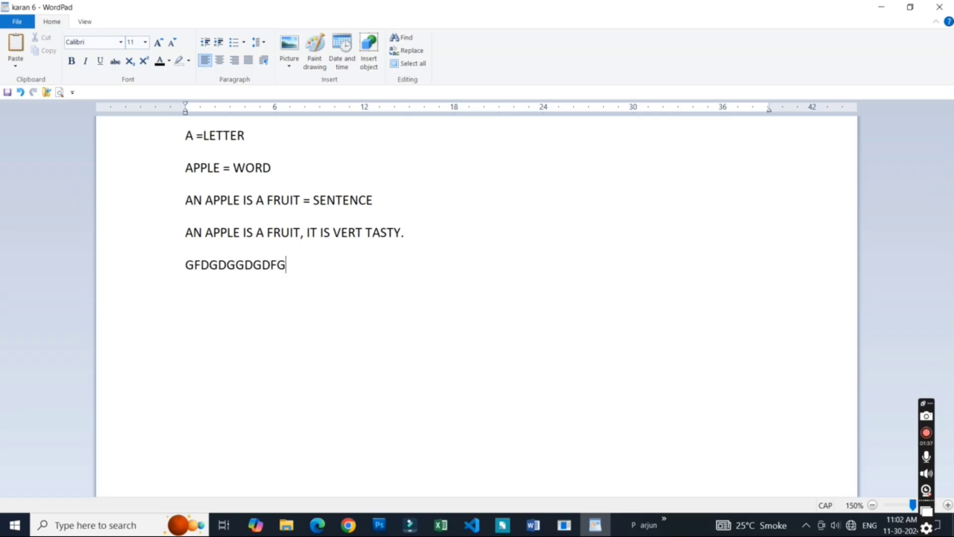
text(G,FGGDFGFDGDFGDGDGDGDFGDF)
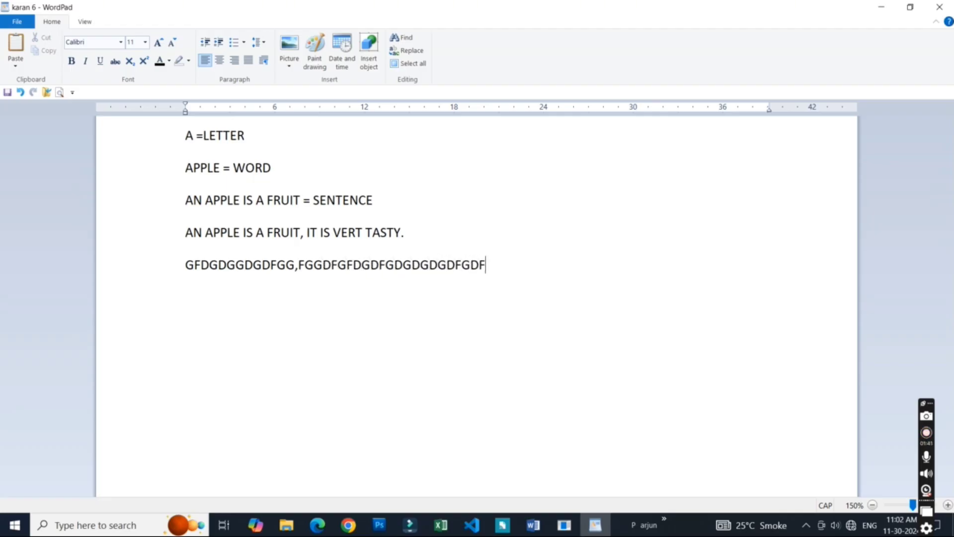
text(GDFGDFGFDGDGDGDGDFGDFGD)
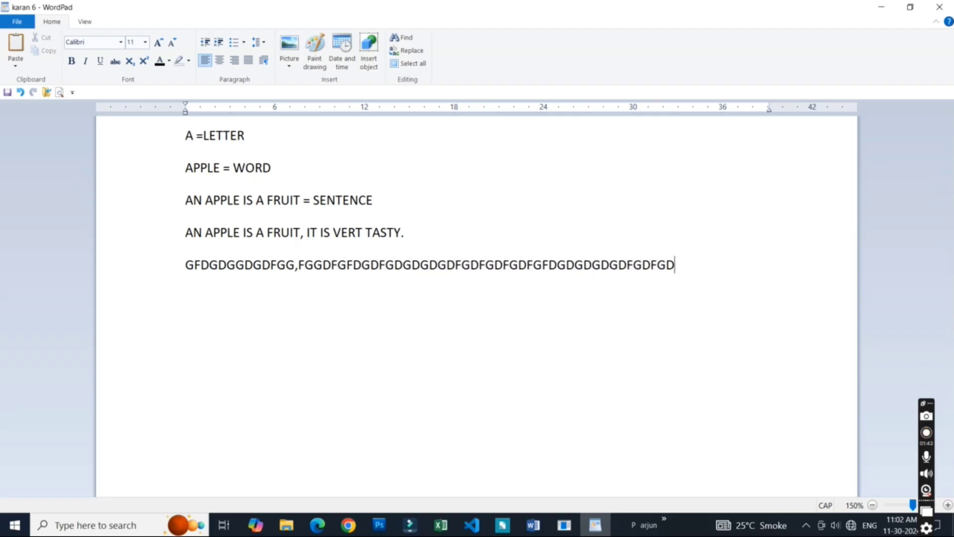
text(FGDFGFDGFDGFDGFDGFDGDFGDGDFG)
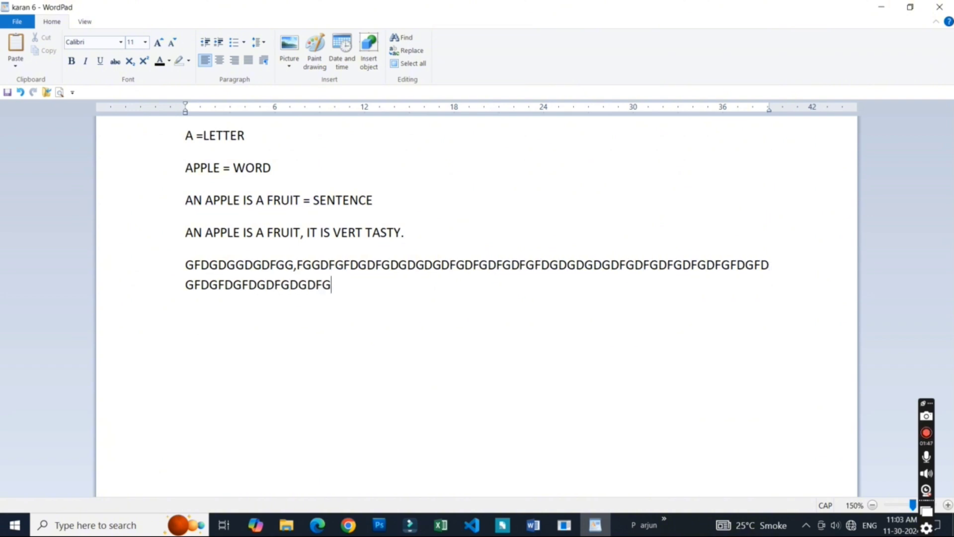
key(Return)
text(GFHFGHFGHFHFGH)
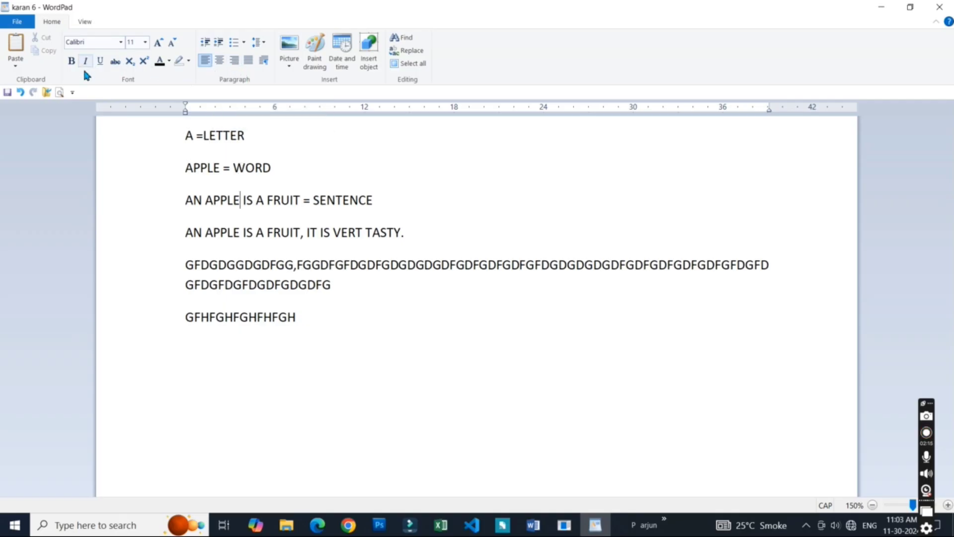
click(304, 284)
click(290, 286)
click(281, 246)
click(307, 322)
click(317, 323)
click(86, 22)
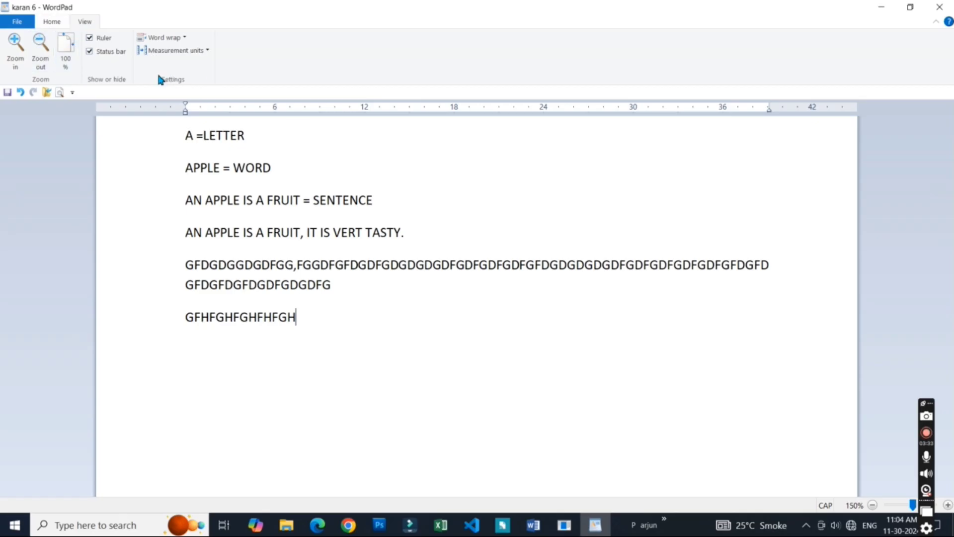
click(48, 23)
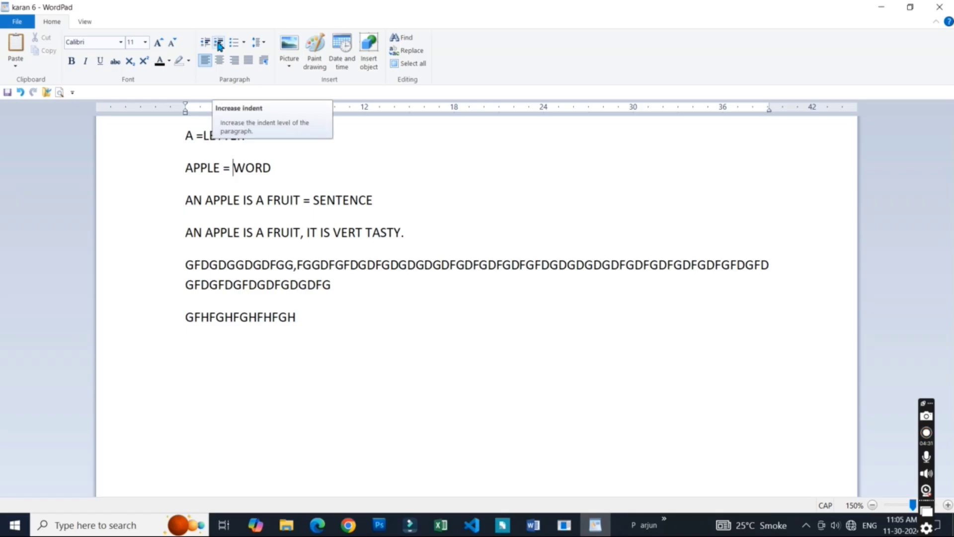
- Increase the indent of the line "APPLE = WORD" repeatedly until it starts at 21 on the ruler
click(218, 46)
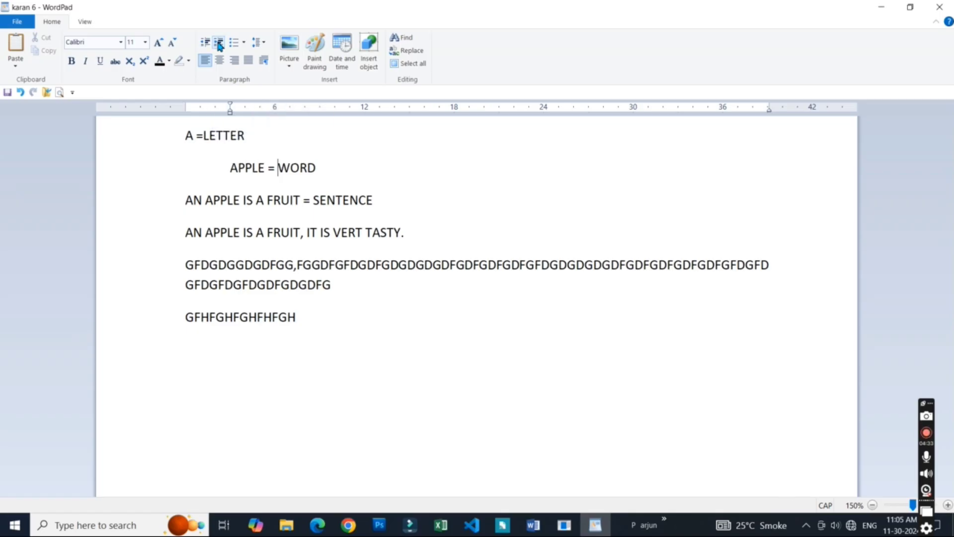
click(218, 46)
click(219, 46)
click(219, 45)
click(219, 46)
click(219, 46)
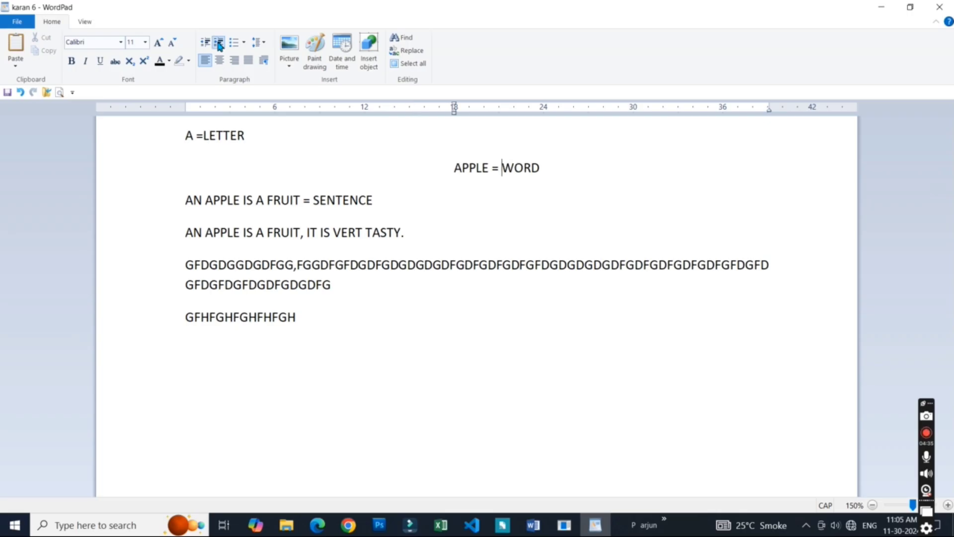
click(219, 45)
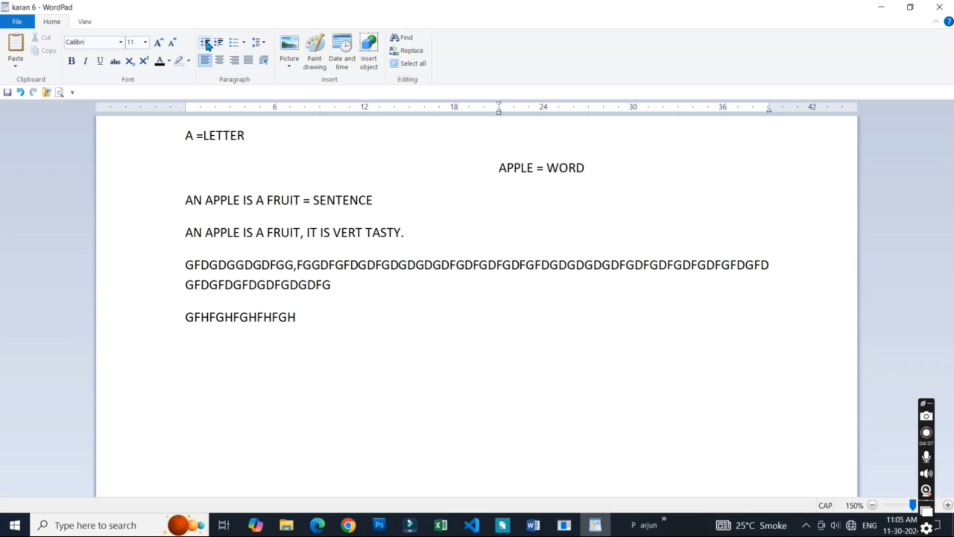
- Decrease the indent of the line "APPLE = WORD" repeatedly until it is back at the page margin
click(206, 42)
click(206, 43)
click(206, 43)
click(206, 43)
click(206, 42)
click(206, 42)
click(206, 43)
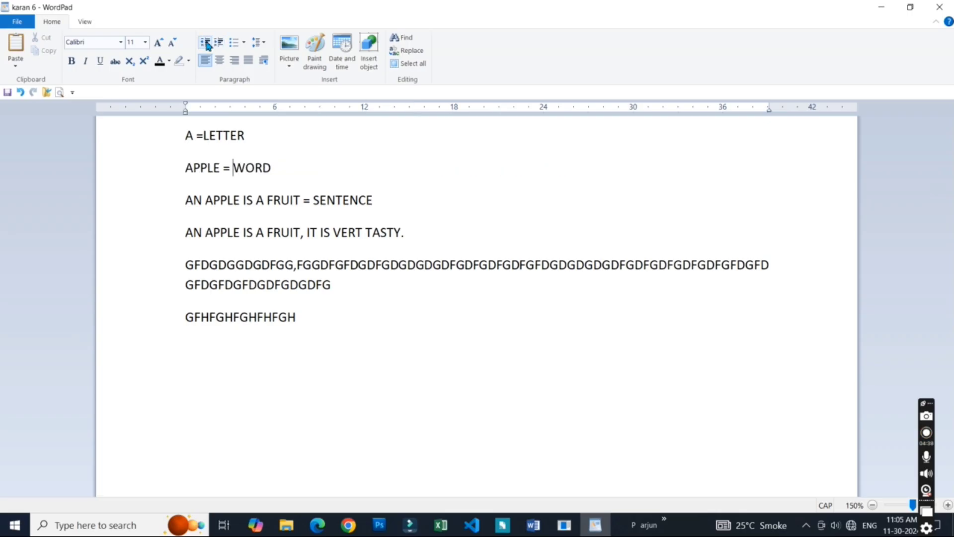
- Increase the indent of the line "A =LETTER" repeatedly until it starts at 24 on the ruler
click(223, 136)
click(219, 45)
click(218, 44)
click(219, 45)
click(218, 45)
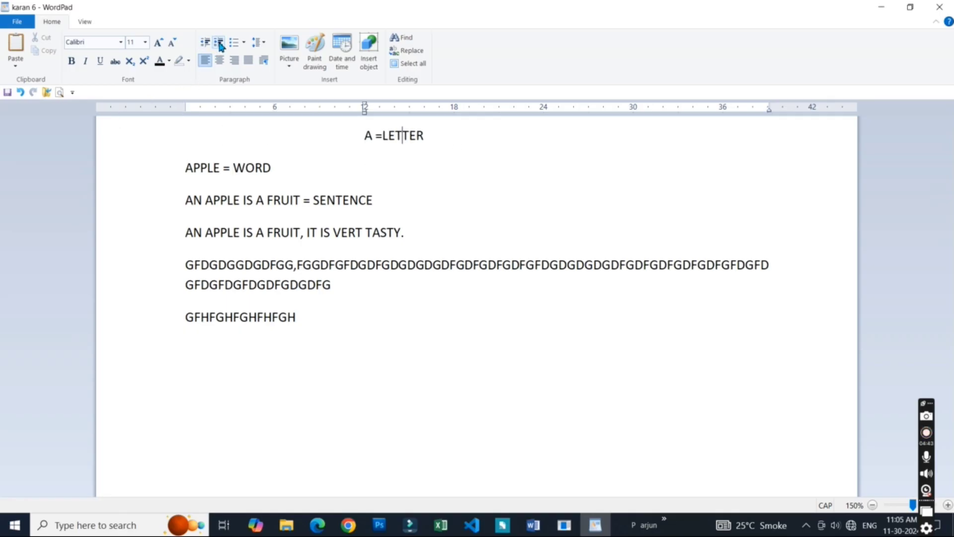
click(219, 44)
click(219, 45)
click(219, 44)
click(218, 45)
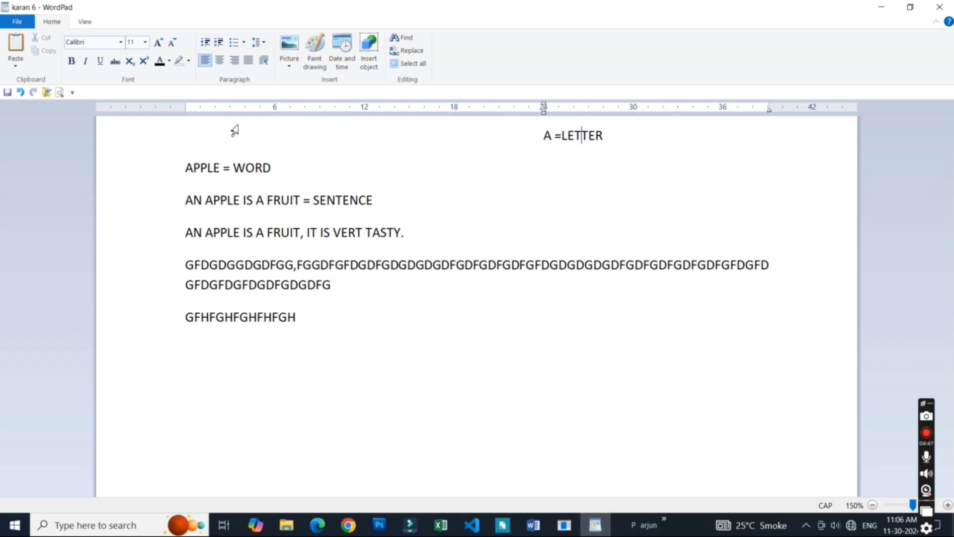
- Decrease the indent of the line "A =LETTER" repeatedly until it is back at the page margin
click(206, 44)
click(205, 43)
click(206, 44)
click(205, 44)
click(205, 43)
click(205, 44)
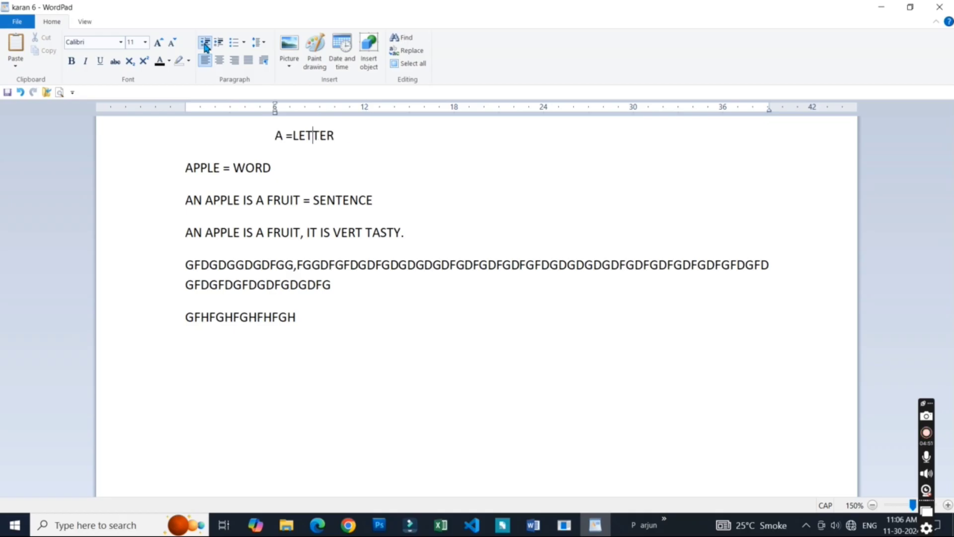
click(205, 44)
click(205, 44)
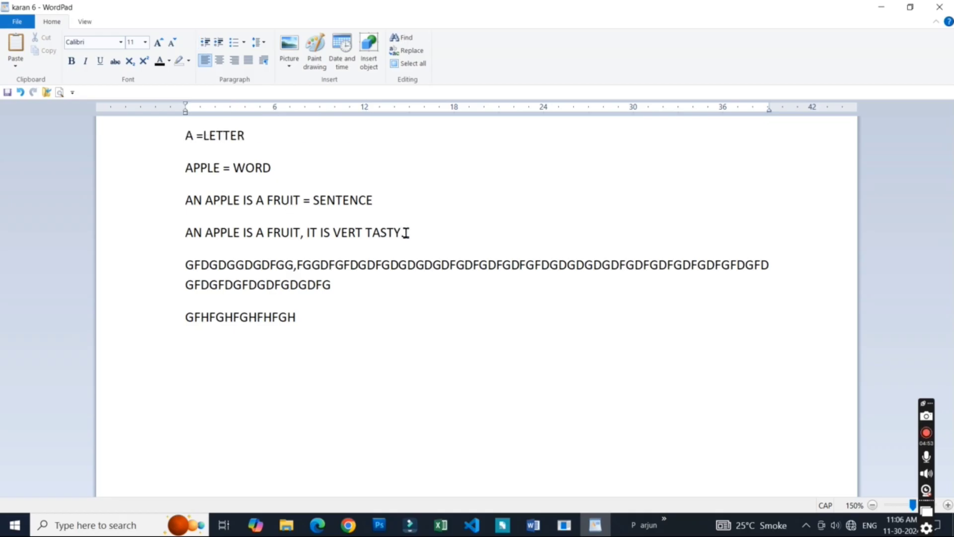
- Increase the indent of the first four lines together to 12 on the ruler, and decrease it again by one level
drag(405, 233, 187, 136)
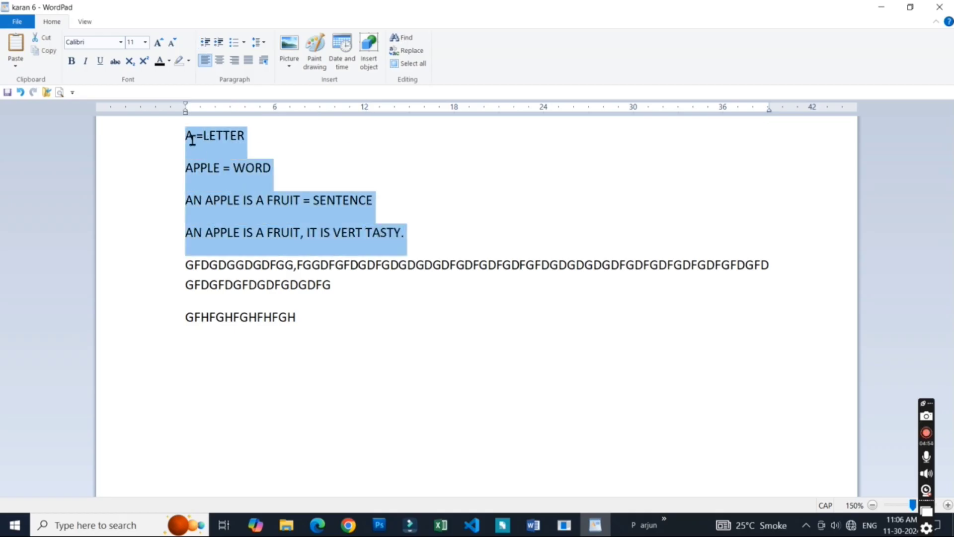
click(220, 42)
click(221, 43)
click(221, 43)
click(220, 43)
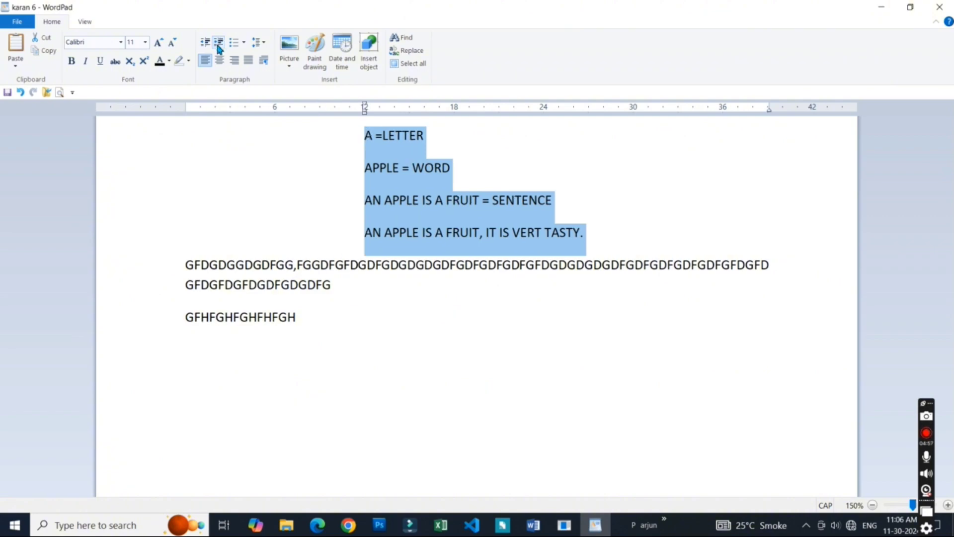
click(205, 43)
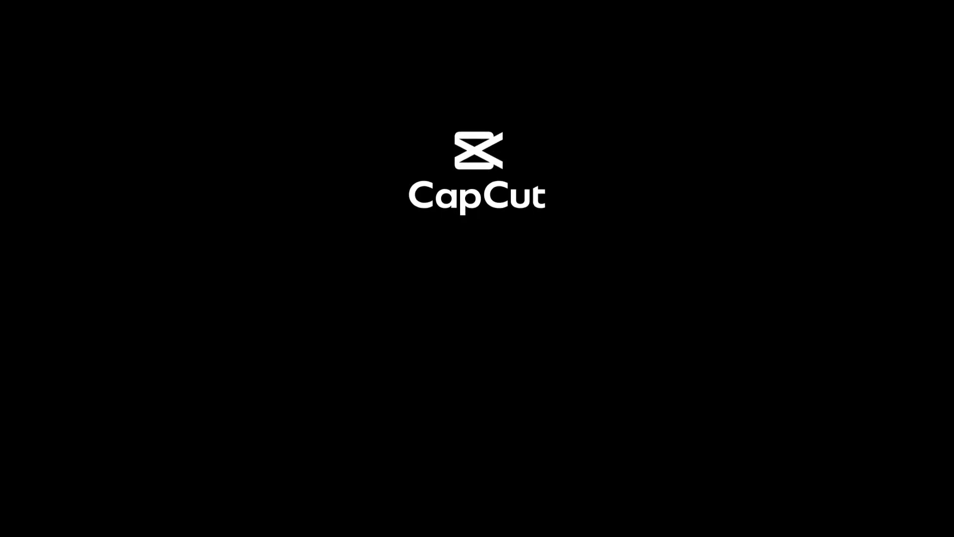